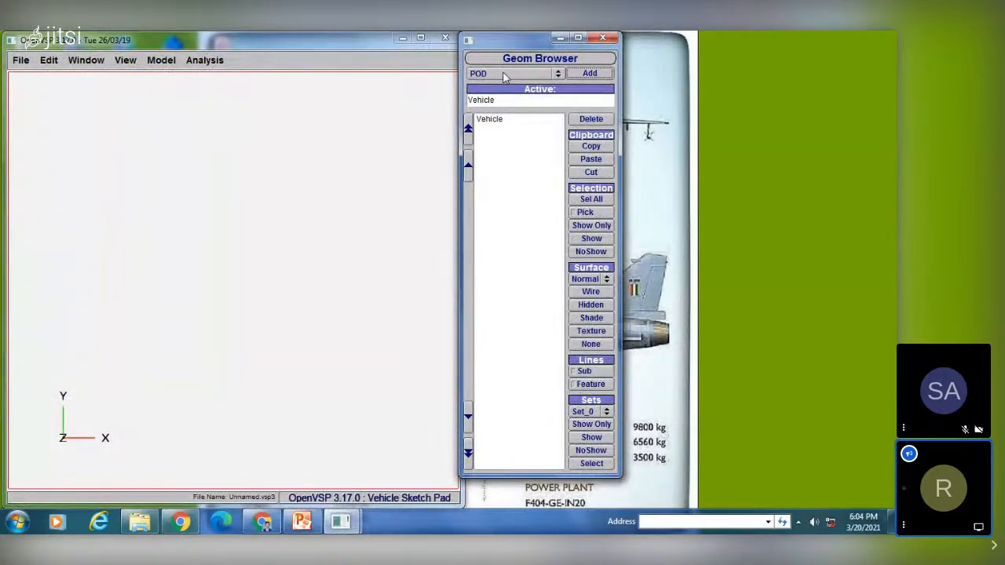
Step: Add a POD component to the empty vehicle
left_click(505, 74)
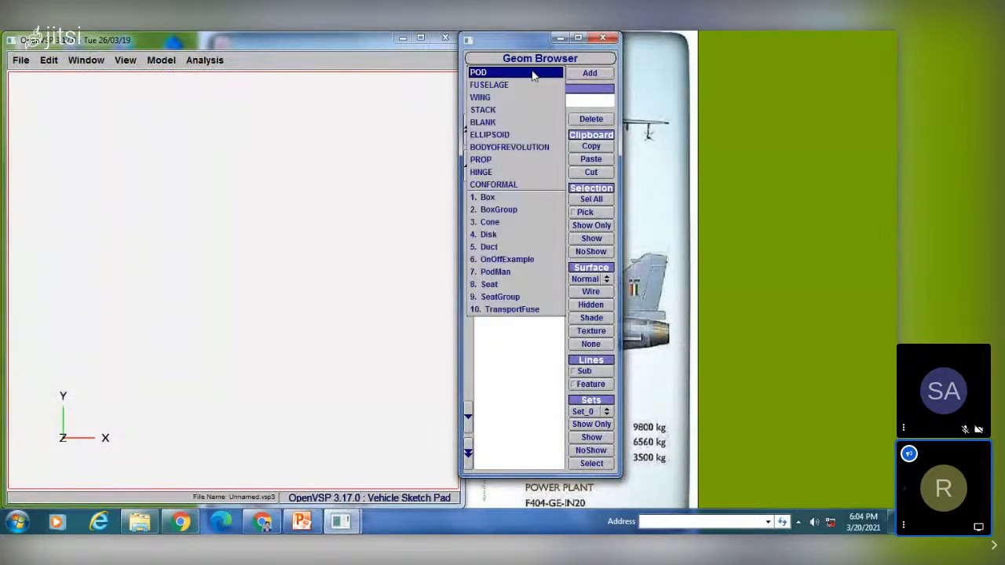
left_click(589, 74)
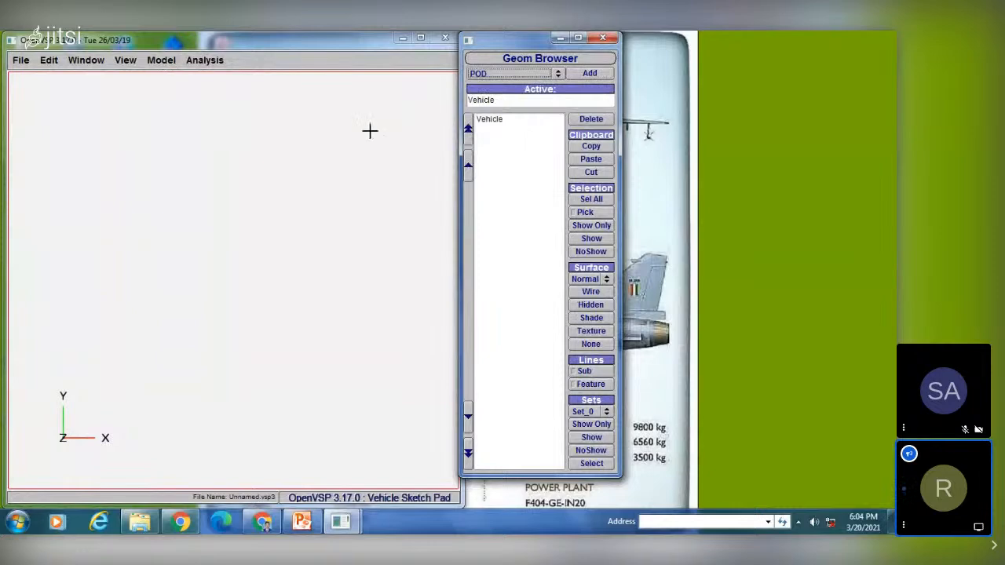
left_click(584, 76)
mouse_move(275, 220)
left_mouse_down()
mouse_move(309, 204)
mouse_move(162, 218)
left_mouse_up()
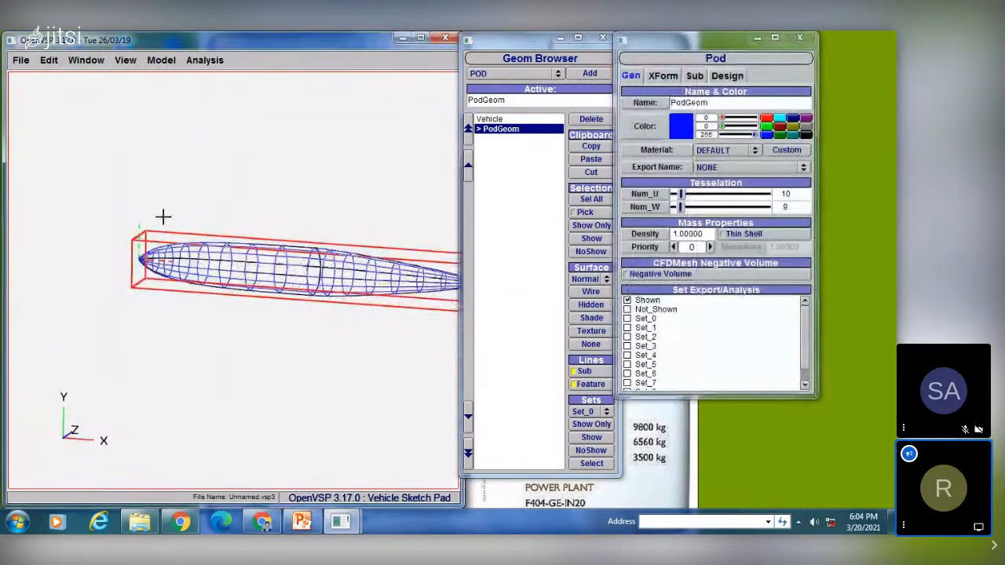
Step: Add a FUSELAGE component to the vehicle
left_click(506, 74)
left_click(495, 83)
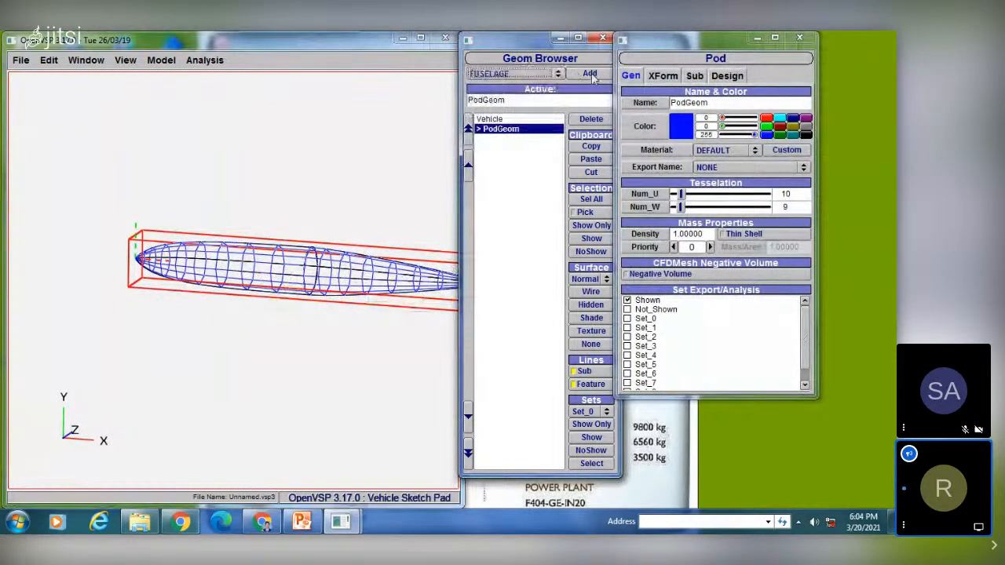
left_click(587, 74)
left_click_drag(291, 237, 285, 195)
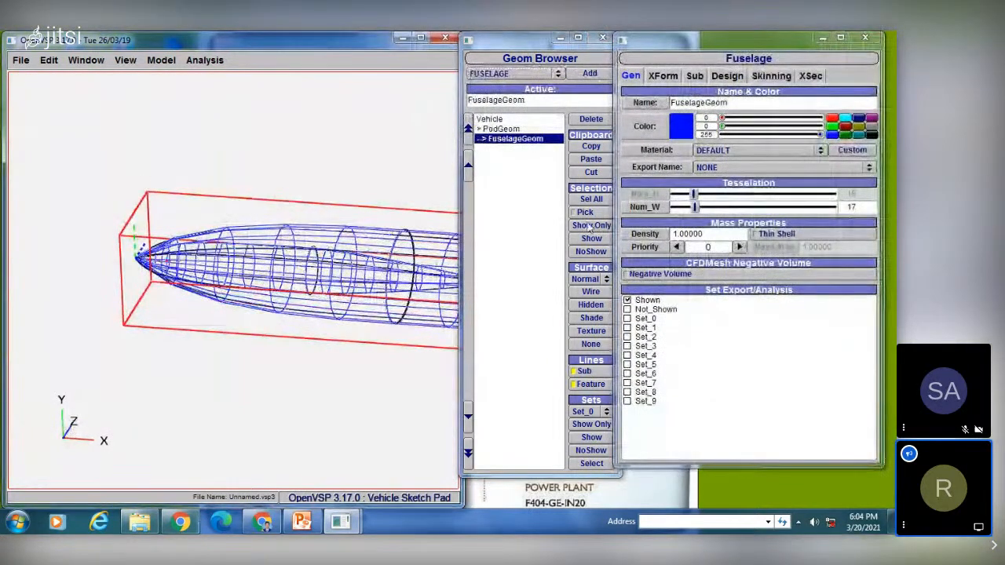
Step: Shift the fuselage away from the pod to an X location of about 5.978 and a Z location of about 3.696
left_click(663, 75)
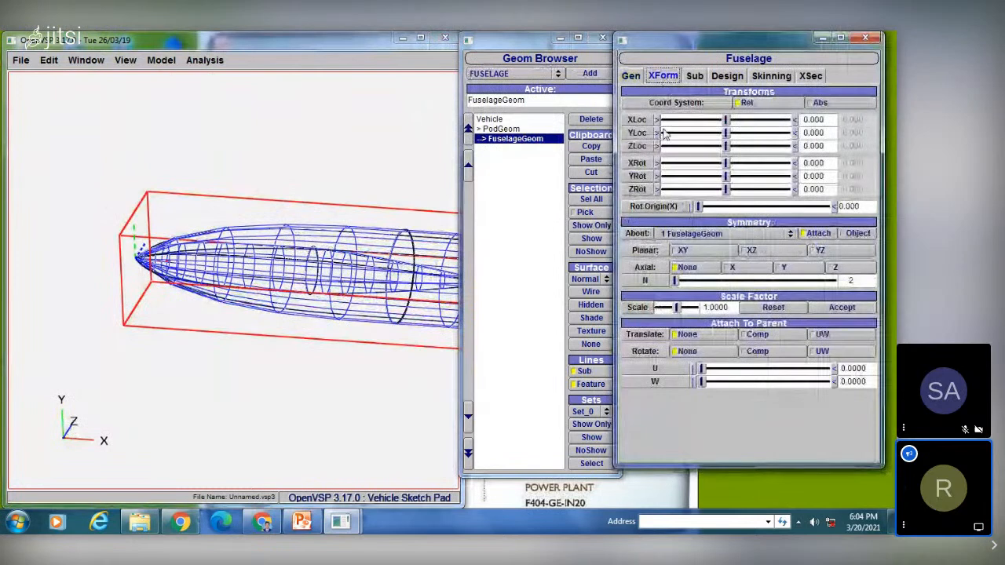
mouse_move(727, 121)
left_mouse_down()
mouse_move(767, 118)
mouse_move(748, 147)
left_mouse_up()
left_click_drag(456, 227, 229, 334)
scroll(247, 278, "down", 4)
left_click_drag(249, 280, 228, 343)
middle_click_drag(228, 342, 193, 344)
scroll(193, 344, "down", 3)
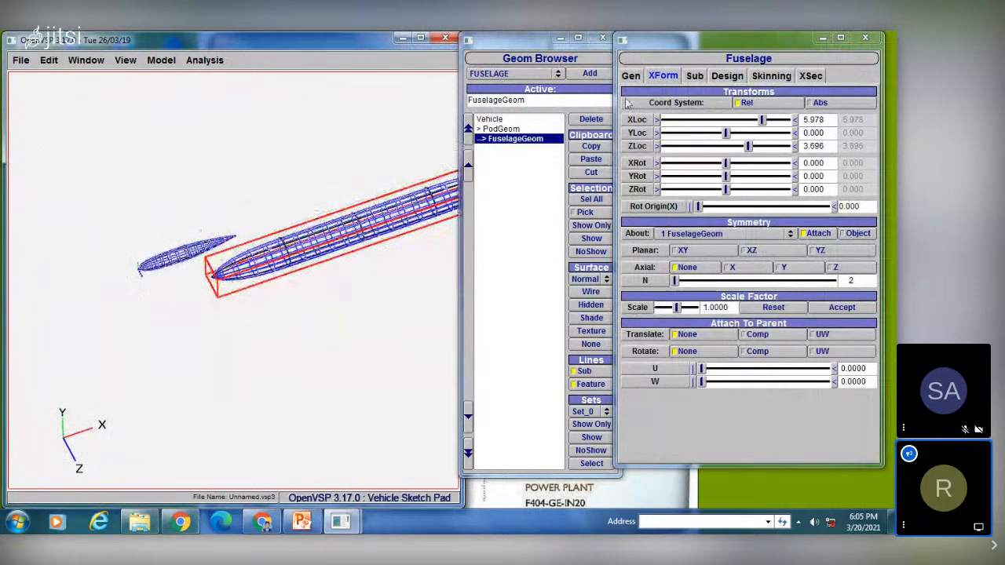
Step: Add a WING component and move it ahead of the pod to an X location of -10
left_click(550, 72)
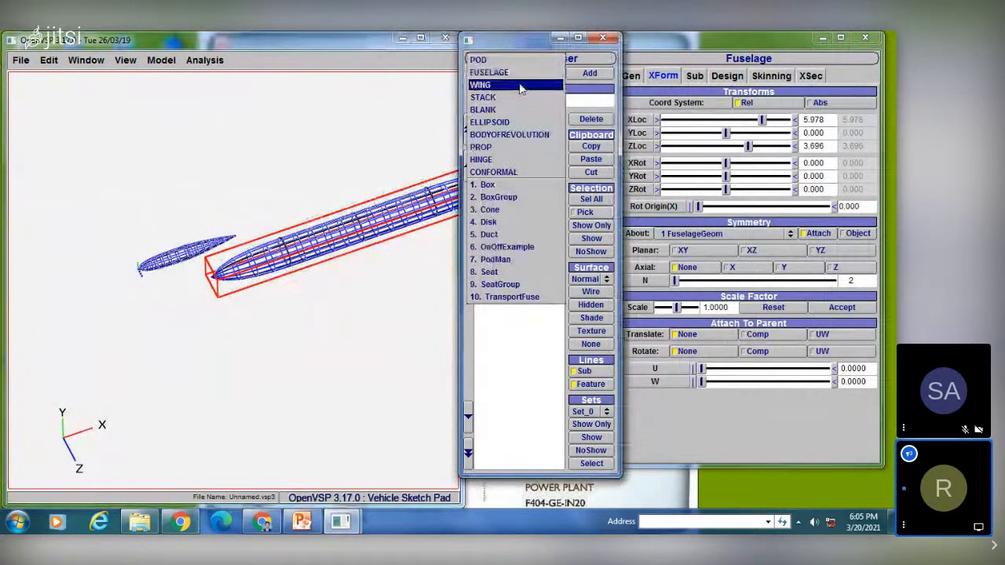
left_click(523, 87)
left_click(589, 73)
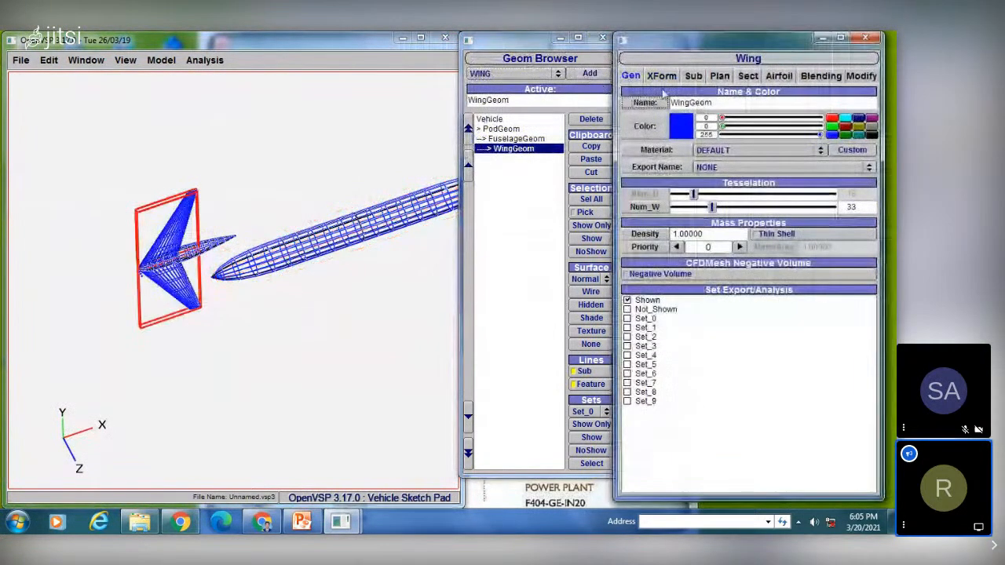
left_click(671, 78)
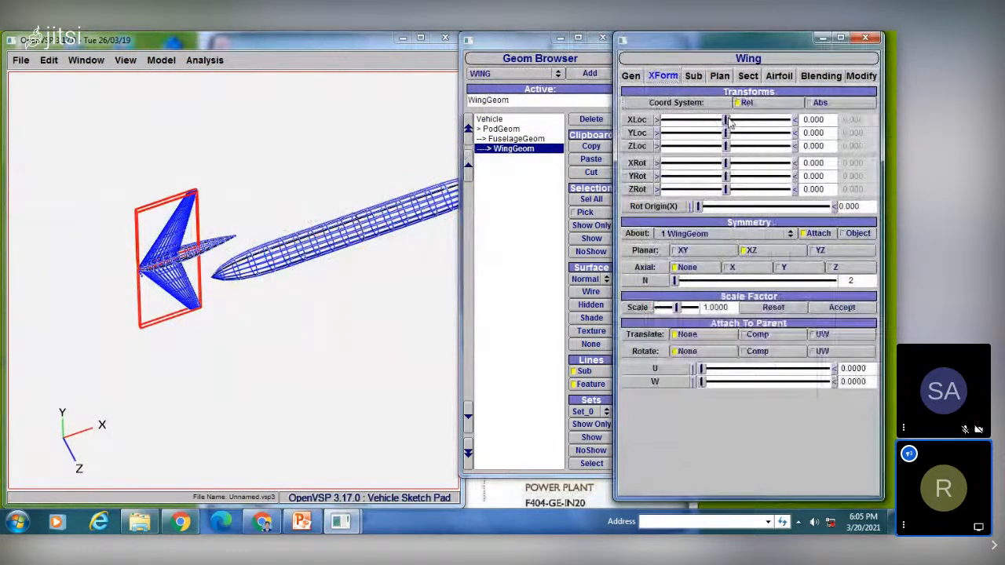
left_click_drag(718, 120, 650, 149)
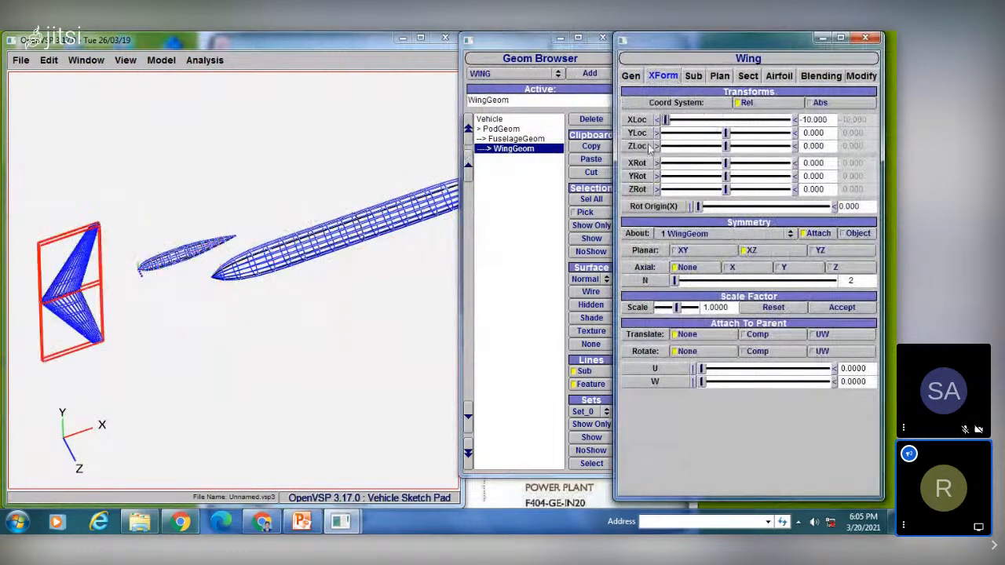
Step: Add a STACK component and raise it above the pod to a Y location of about 7.609
left_click(515, 75)
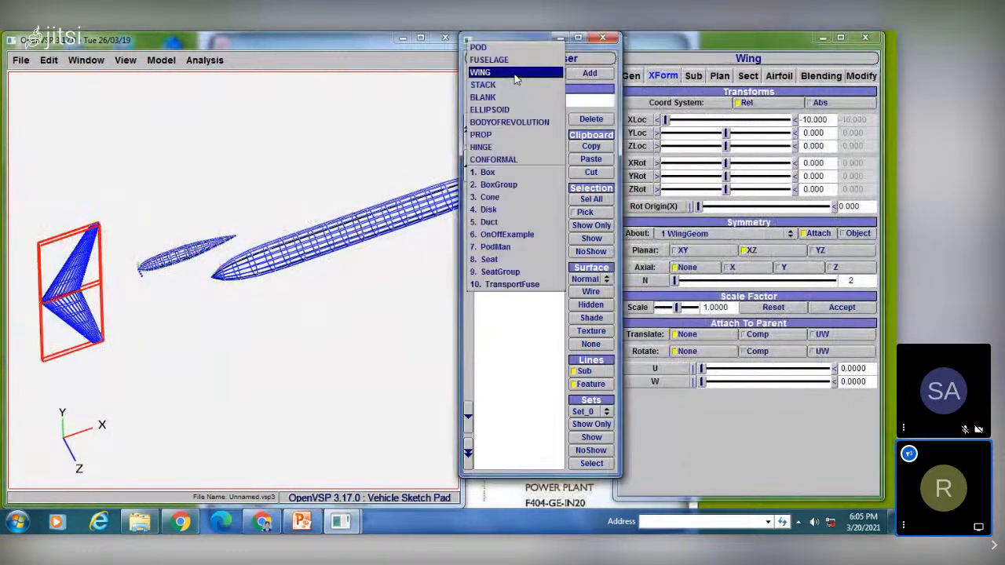
left_click(516, 86)
left_click(588, 74)
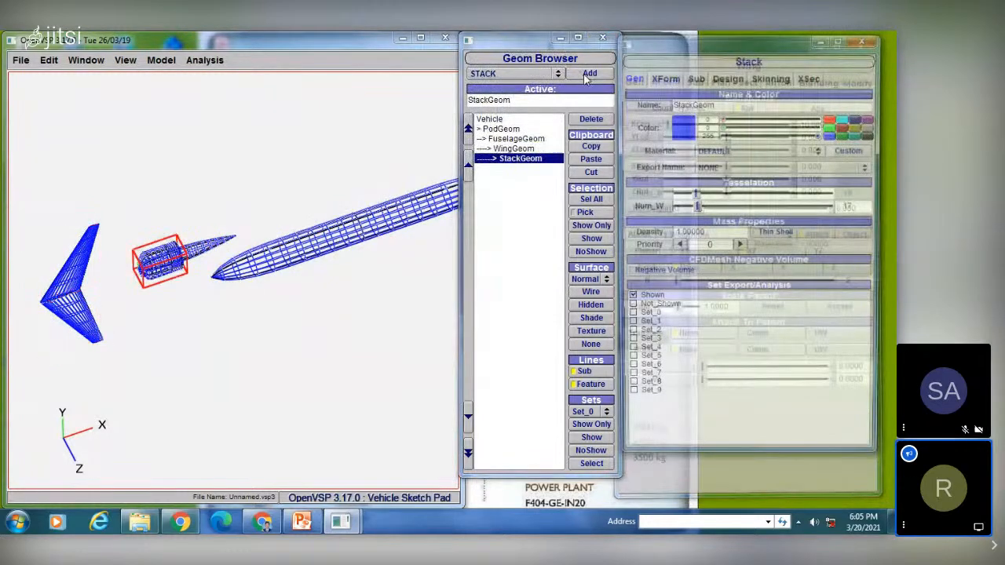
left_click(663, 75)
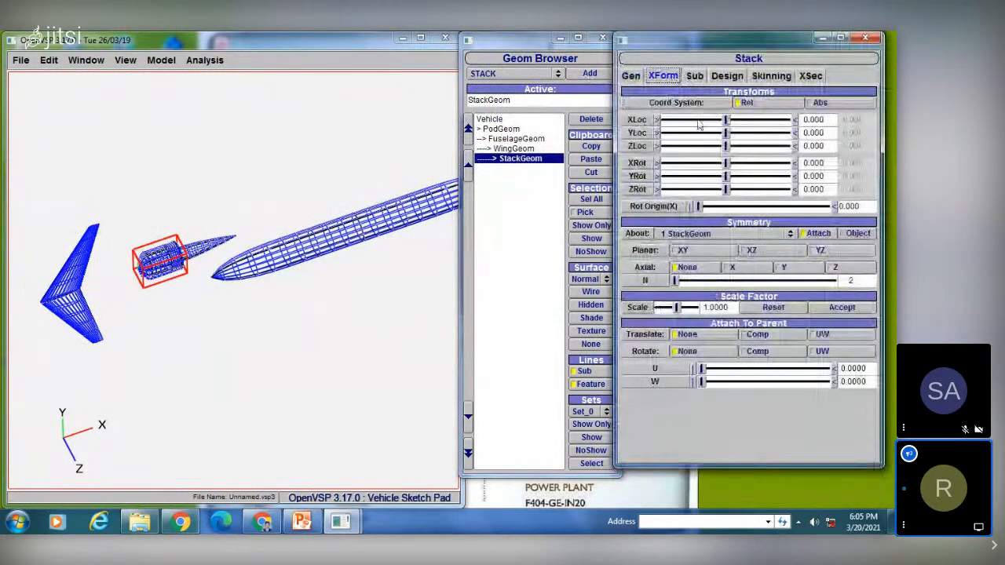
left_click_drag(726, 132, 772, 134)
mouse_move(303, 225)
left_mouse_down()
mouse_move(317, 94)
mouse_move(226, 174)
left_mouse_up()
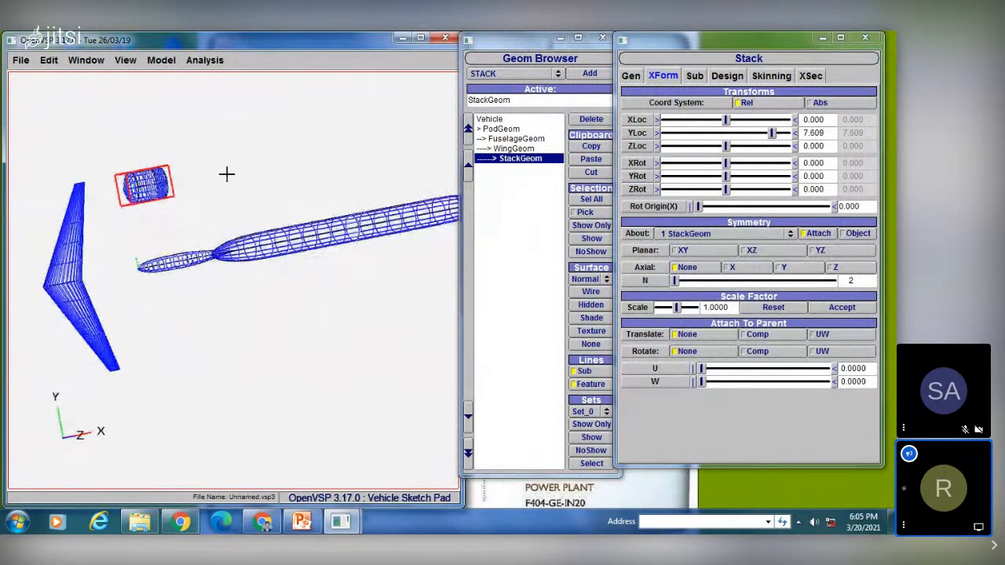
left_click(125, 60)
left_click(138, 214)
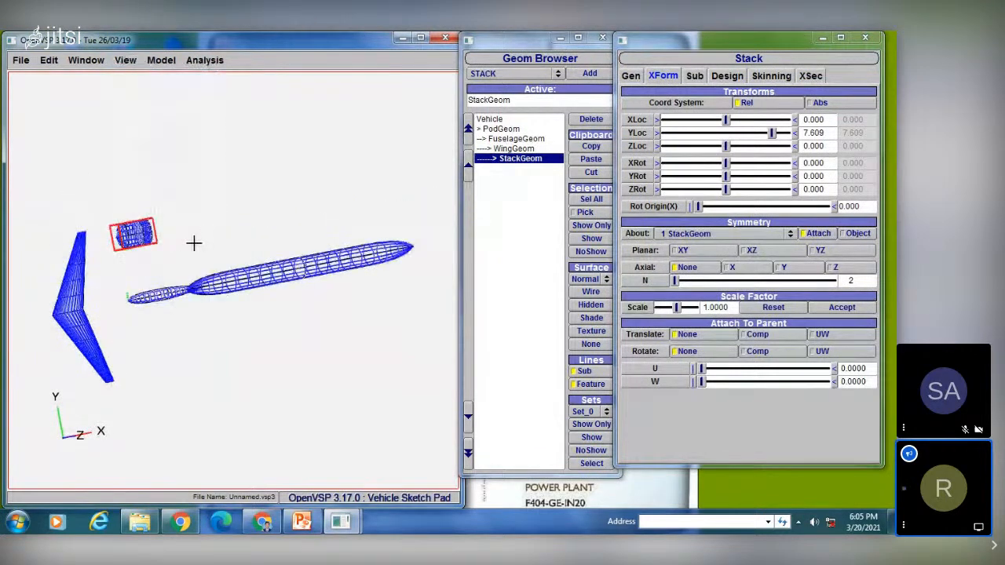
scroll(196, 244, "up", 5)
right_click_drag(219, 241, 292, 227)
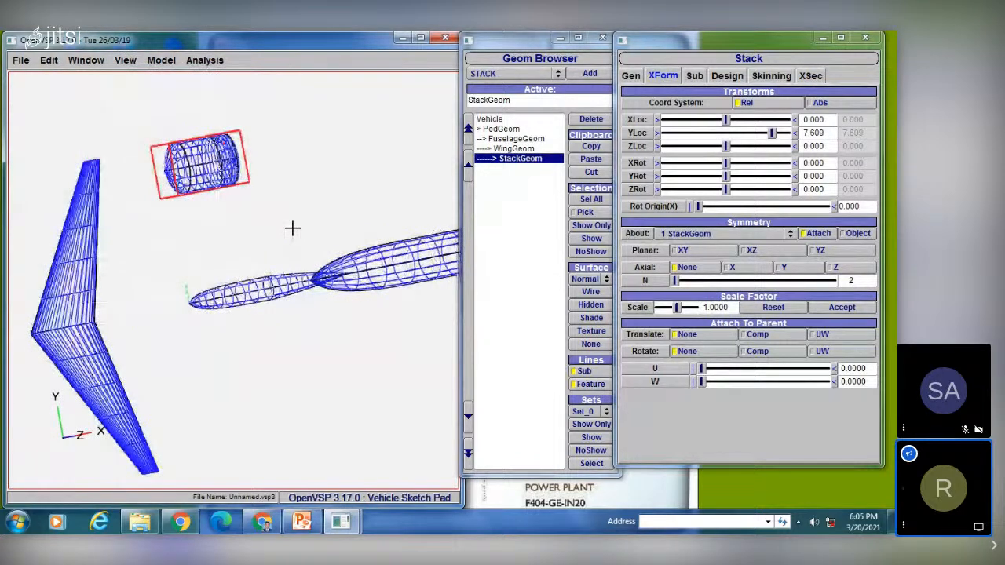
left_click_drag(292, 228, 314, 180)
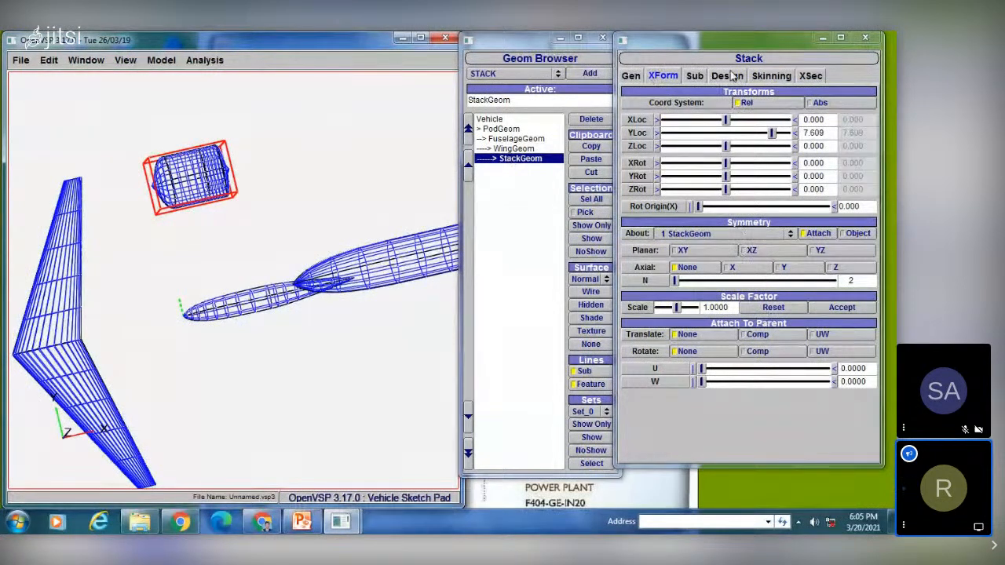
Step: Examine the available cross-section types and go through the stack's cross sections 0 to 4, checking each one's type and dimensions
left_click(811, 77)
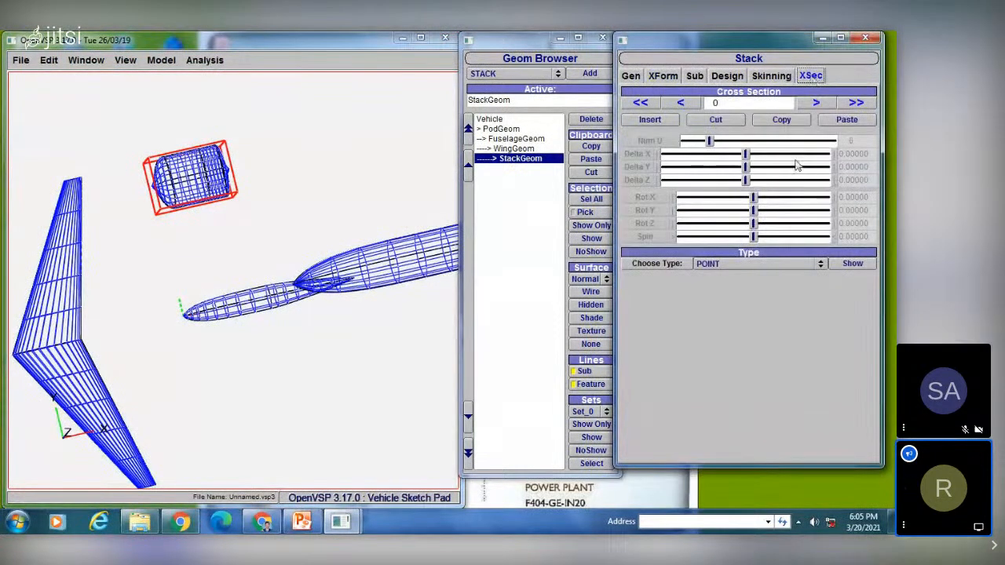
left_click(738, 266)
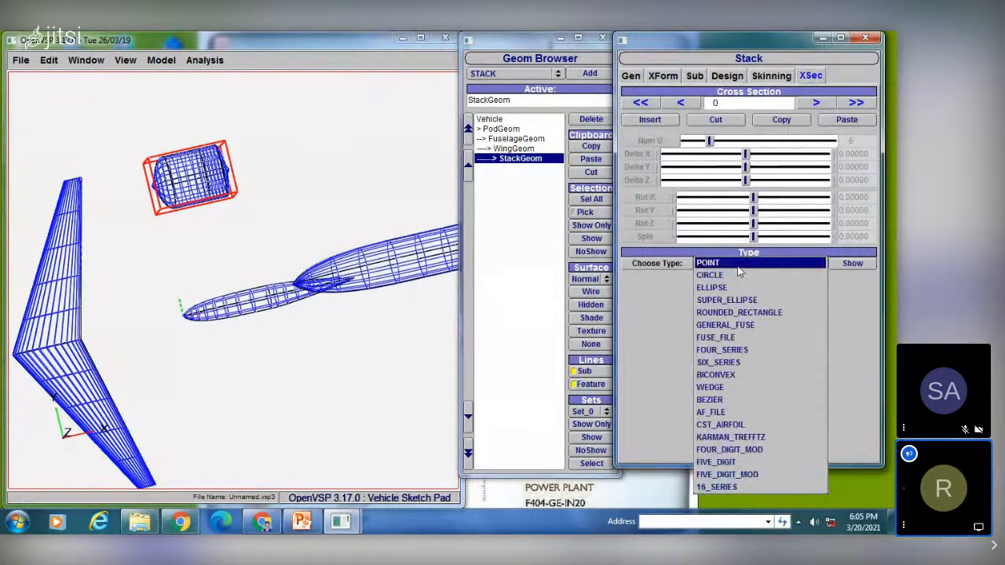
left_click(817, 105)
left_click(817, 104)
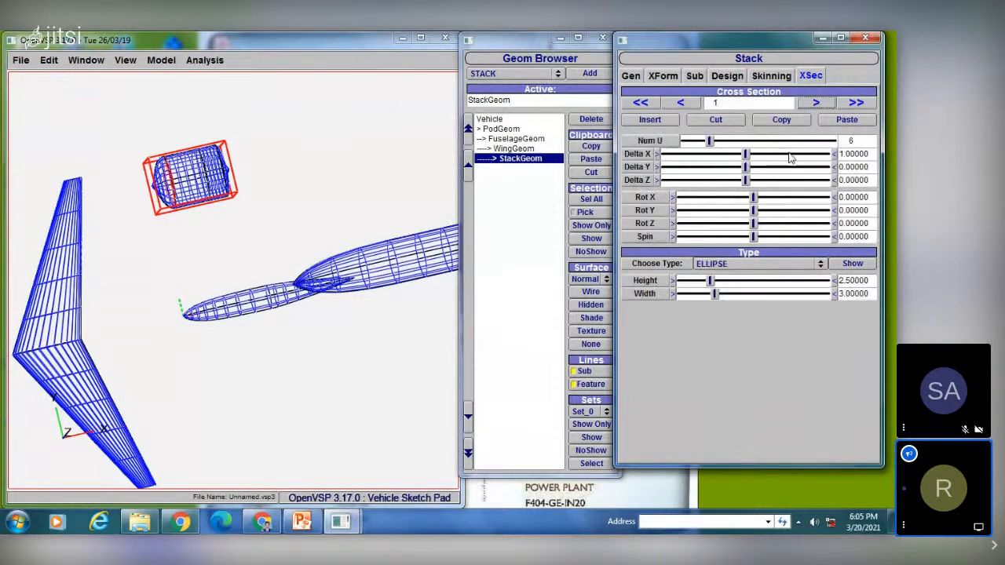
left_click(815, 103)
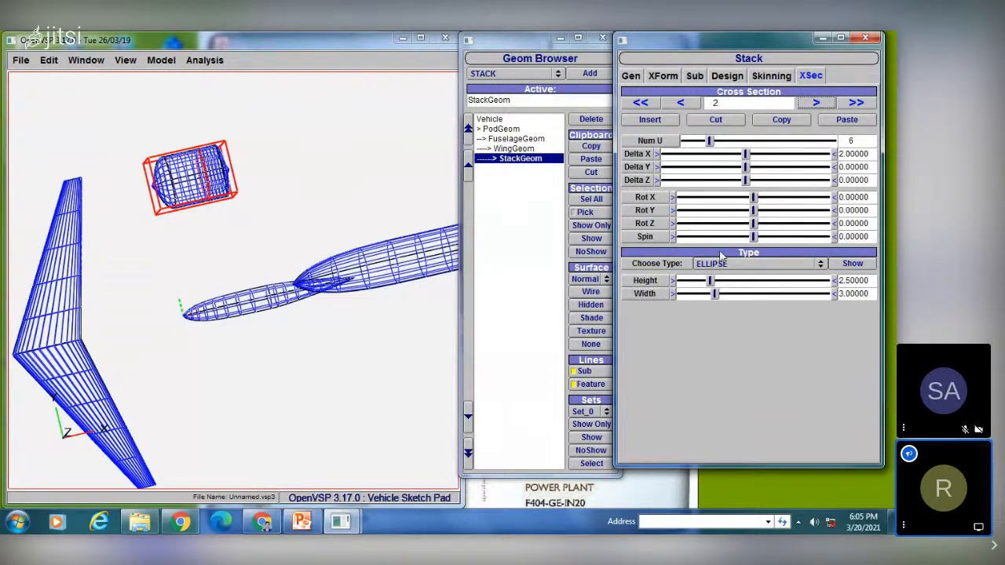
left_click(682, 103)
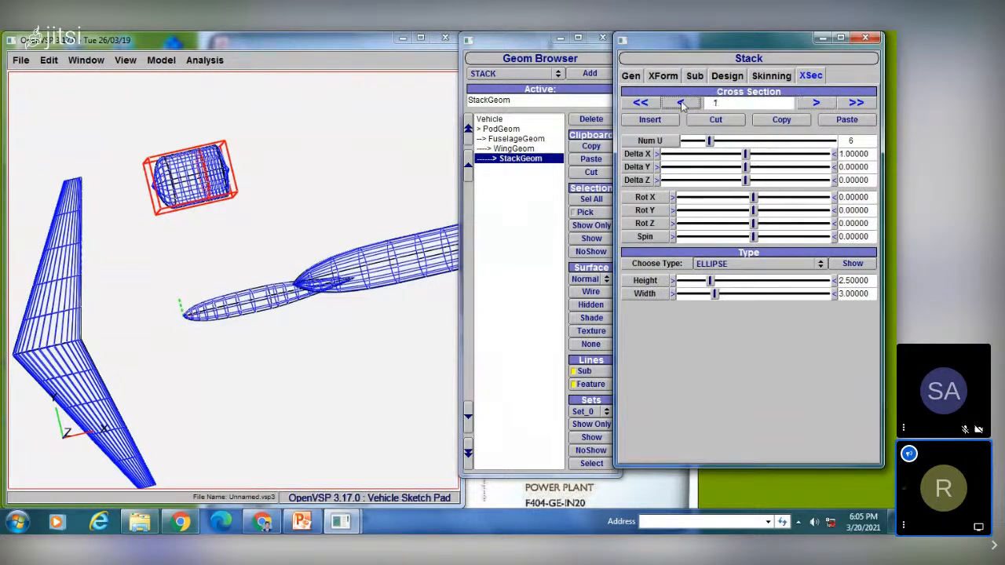
left_click(682, 103)
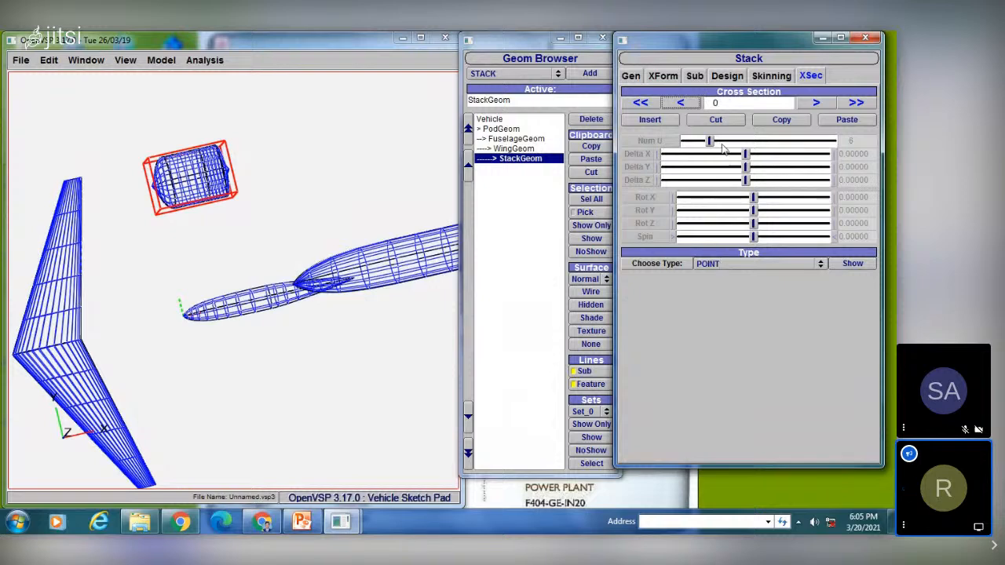
left_click(817, 104)
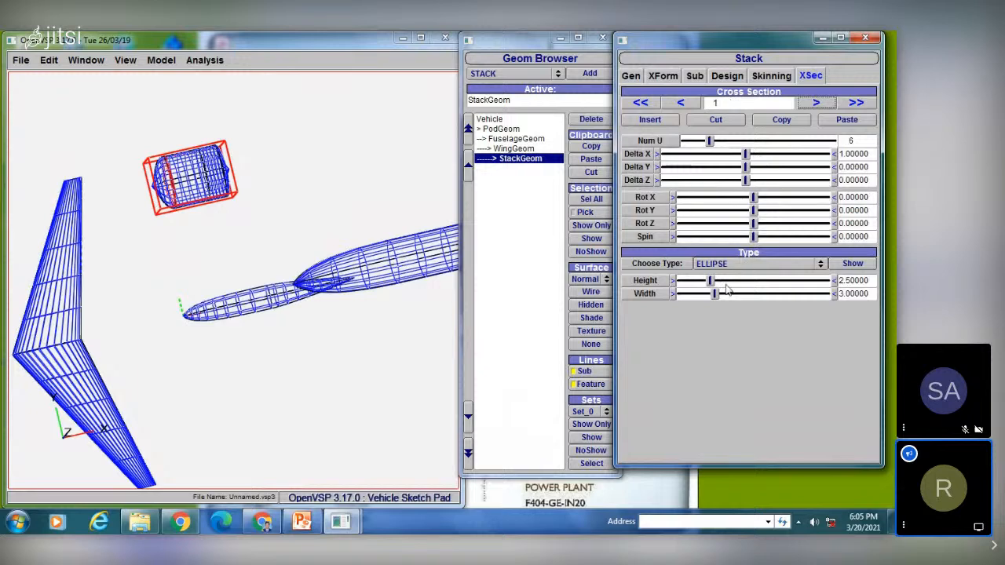
left_click(815, 104)
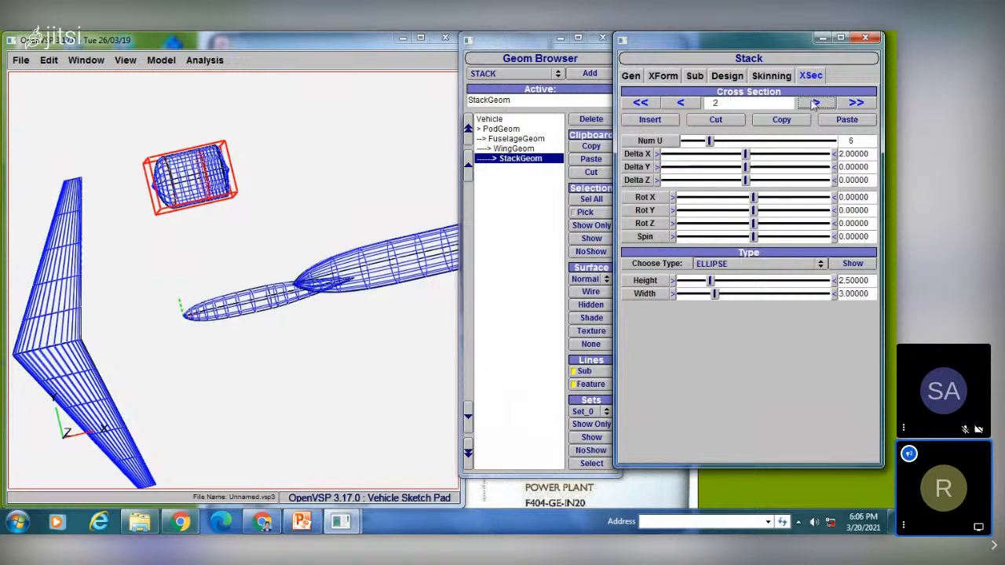
left_click(815, 103)
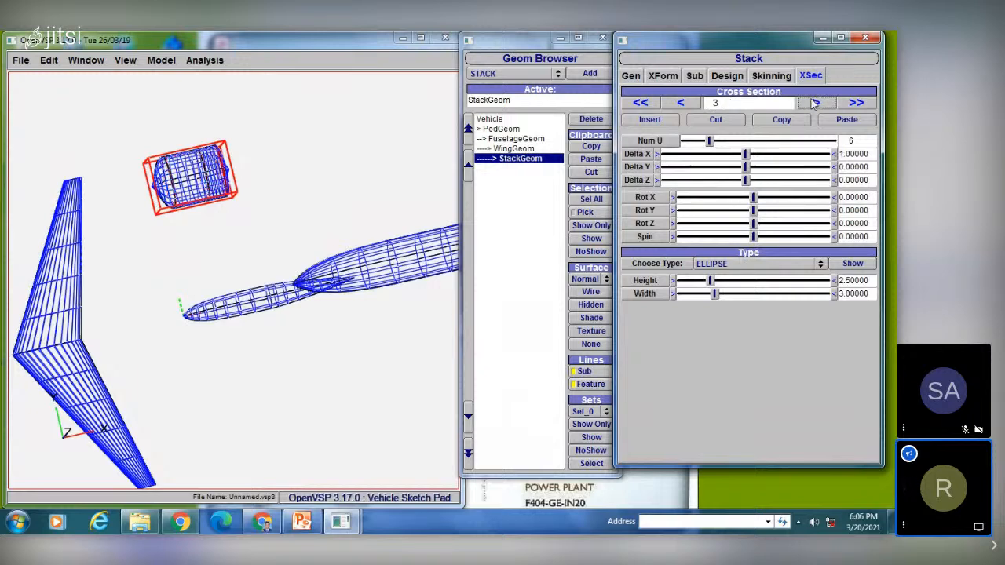
left_click(815, 104)
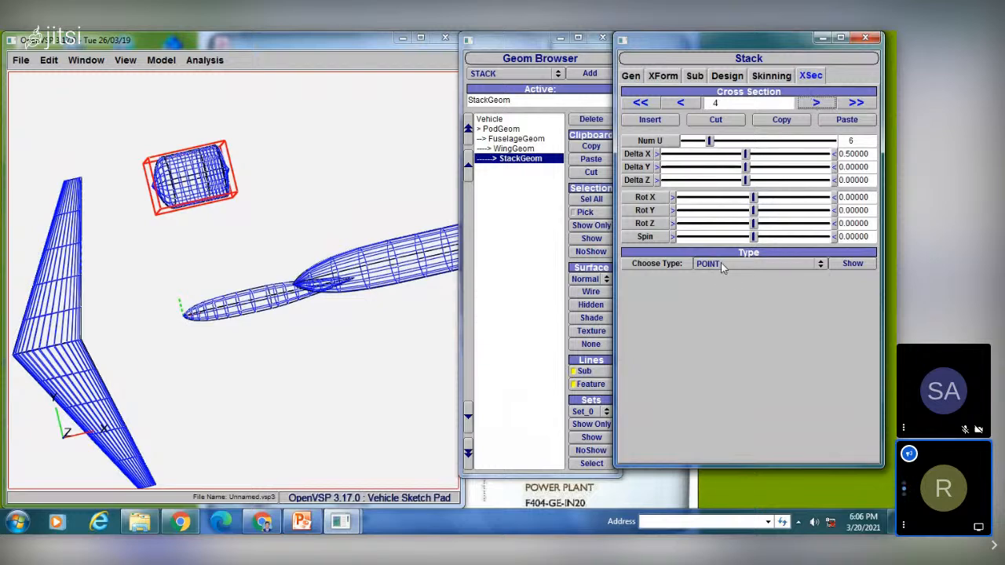
Step: Examine the wing's section planform parameters and the airfoil settings of its airfoil sections 0 and 1
left_click(513, 149)
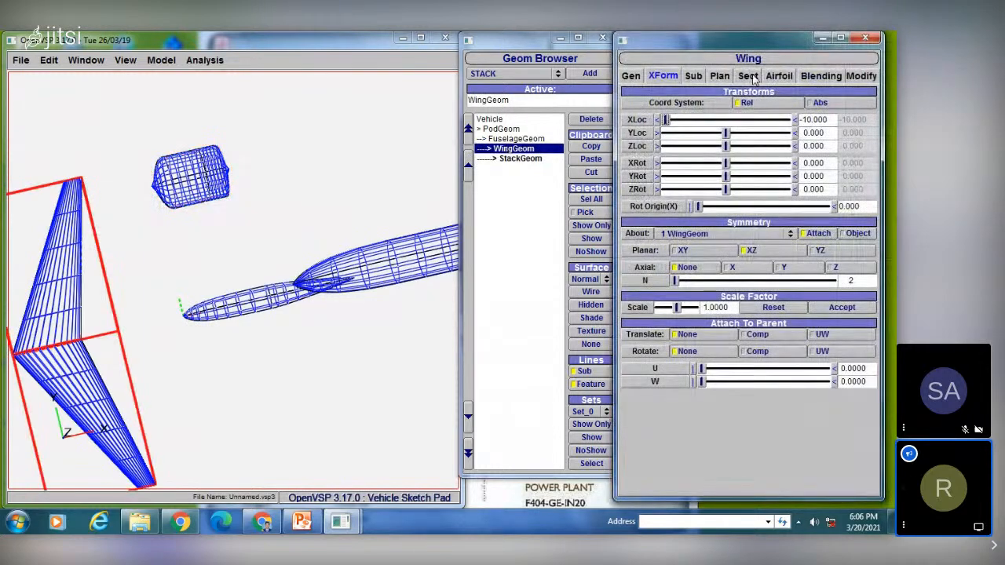
left_click(749, 76)
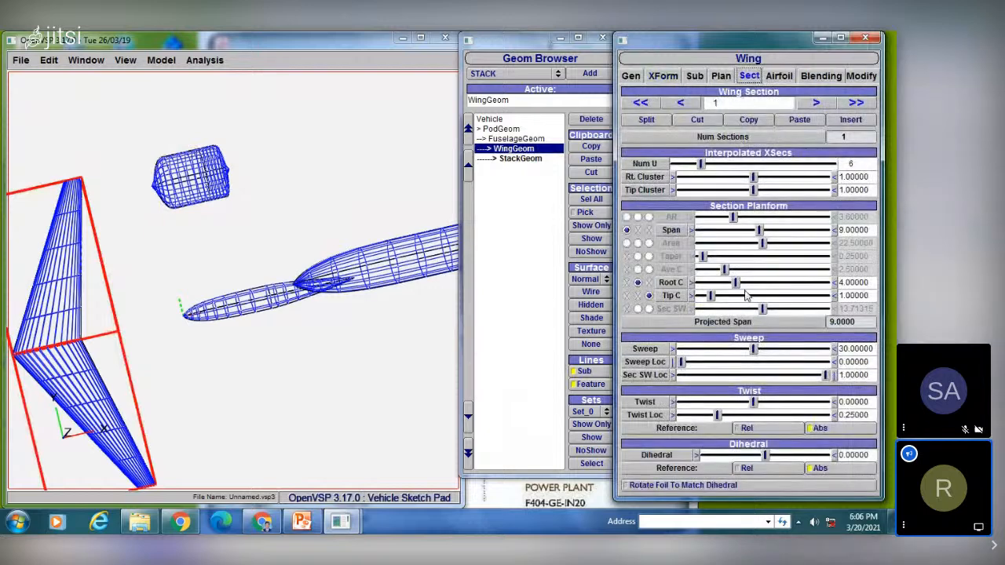
left_click(782, 76)
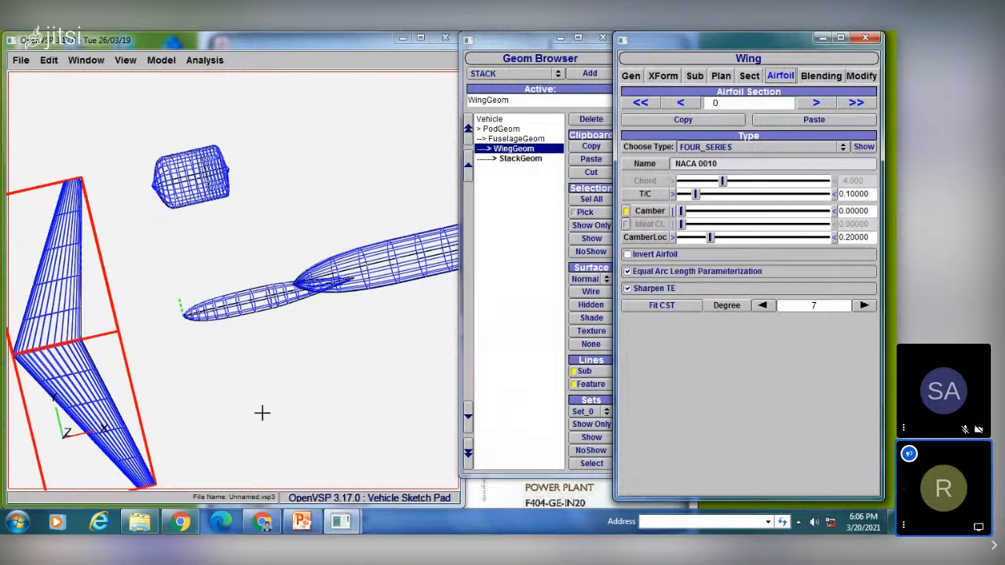
left_click_drag(240, 403, 192, 337)
scroll(151, 437, "up", 2)
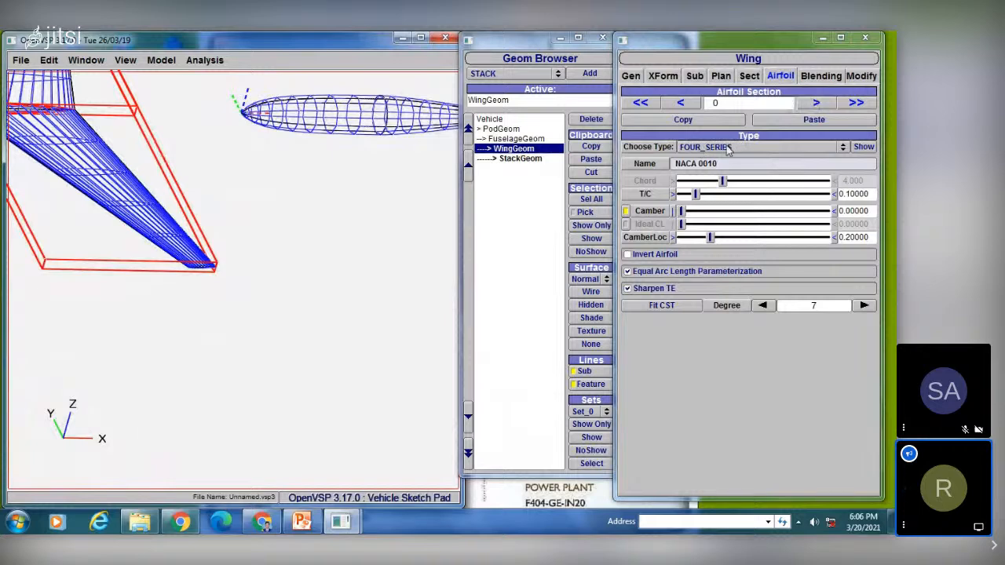
left_click(814, 105)
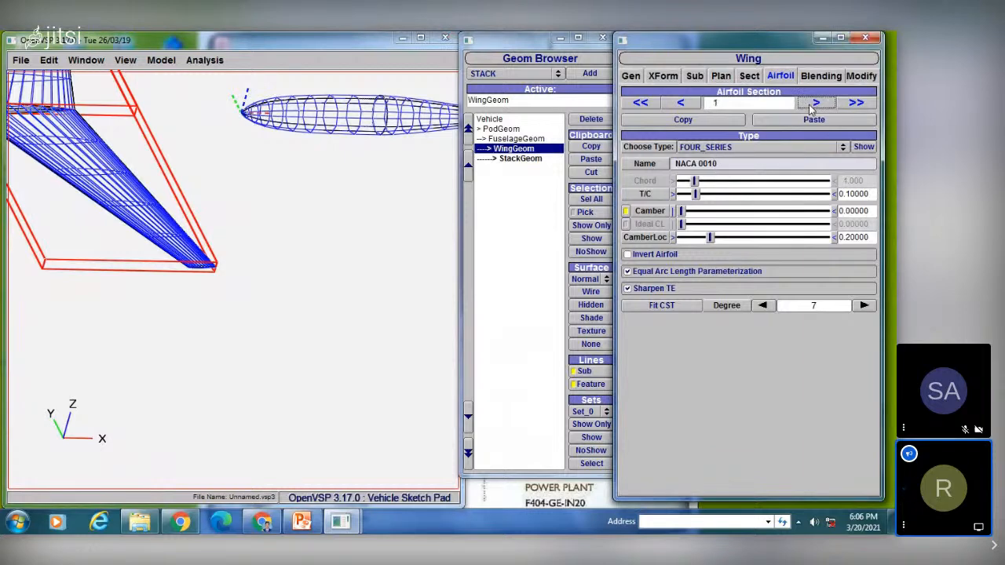
left_click_drag(449, 226, 231, 353)
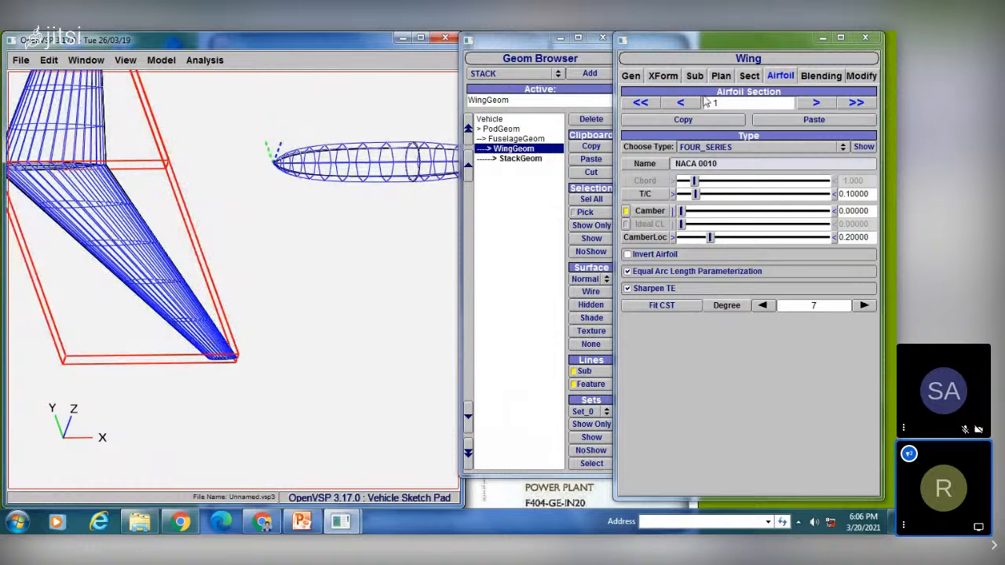
left_click(679, 106)
left_click_drag(388, 233, 330, 227)
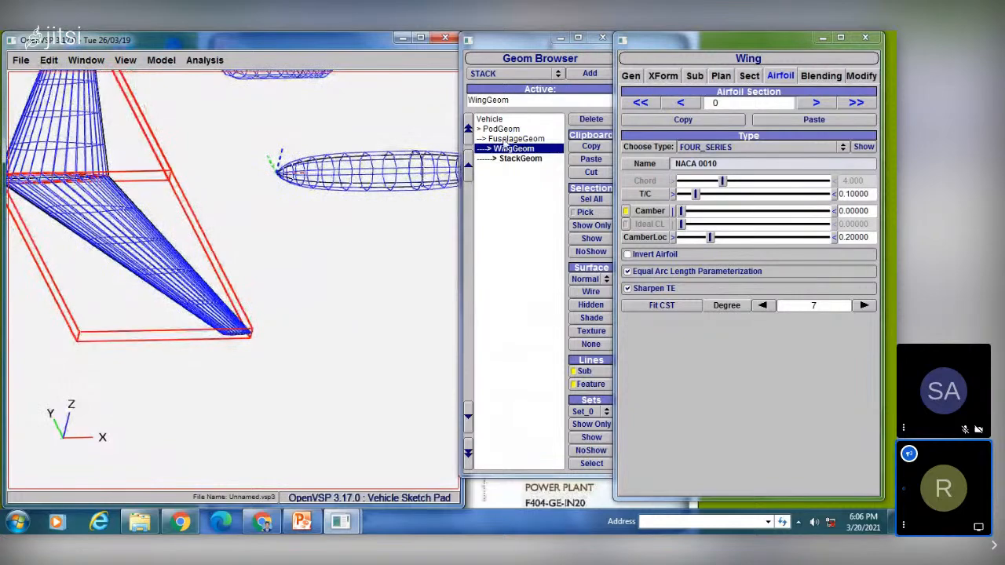
Step: Examine the fuselage's design parameters and the type settings of its cross section 0
left_click(515, 139)
left_click_drag(299, 259, 121, 278)
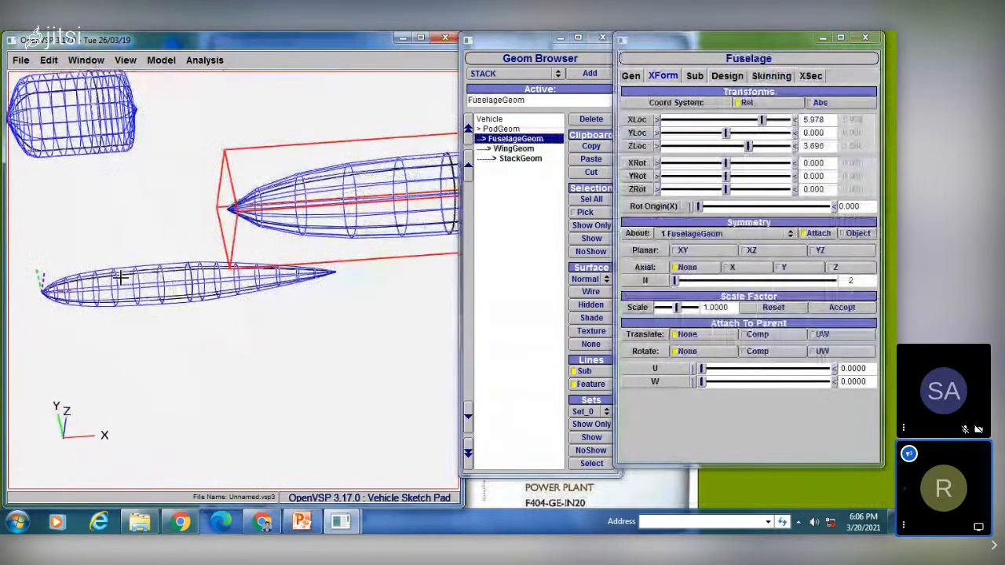
left_click(695, 76)
left_click(728, 75)
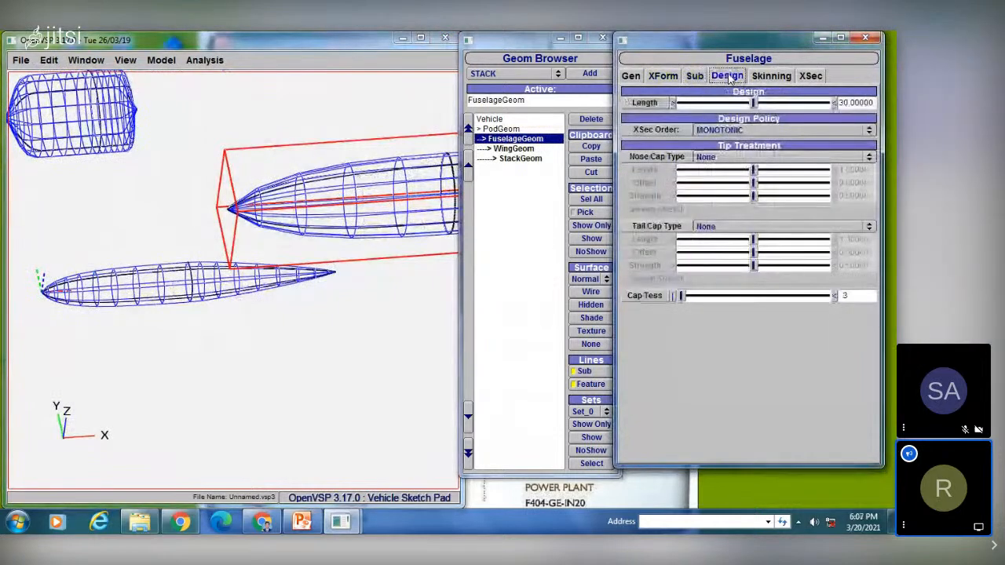
left_click(804, 76)
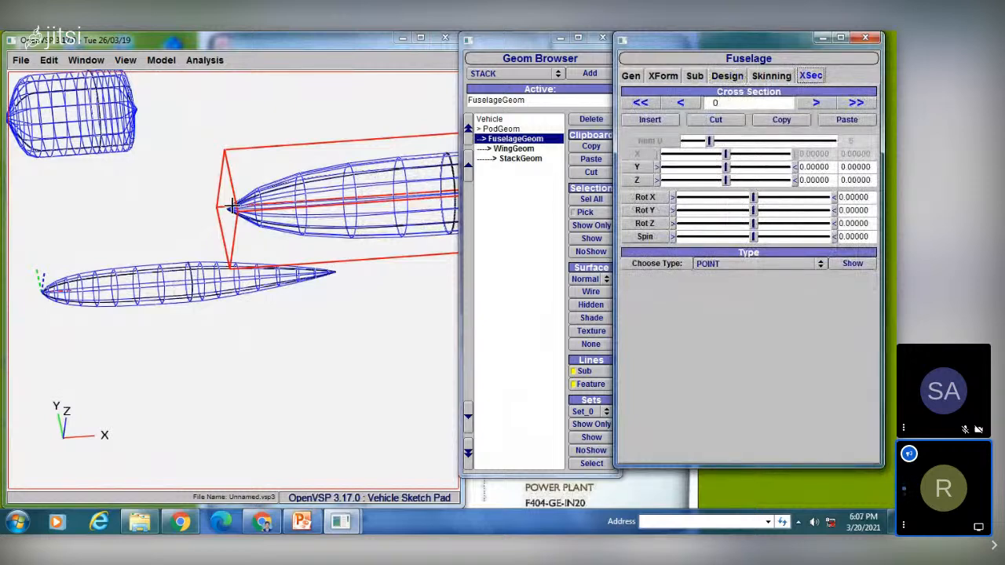
left_click(721, 267)
left_click(649, 296)
Step: Go through the fuselage's cross sections 1 to 4, checking each one's type, dimensions and place along the body
left_click(816, 104)
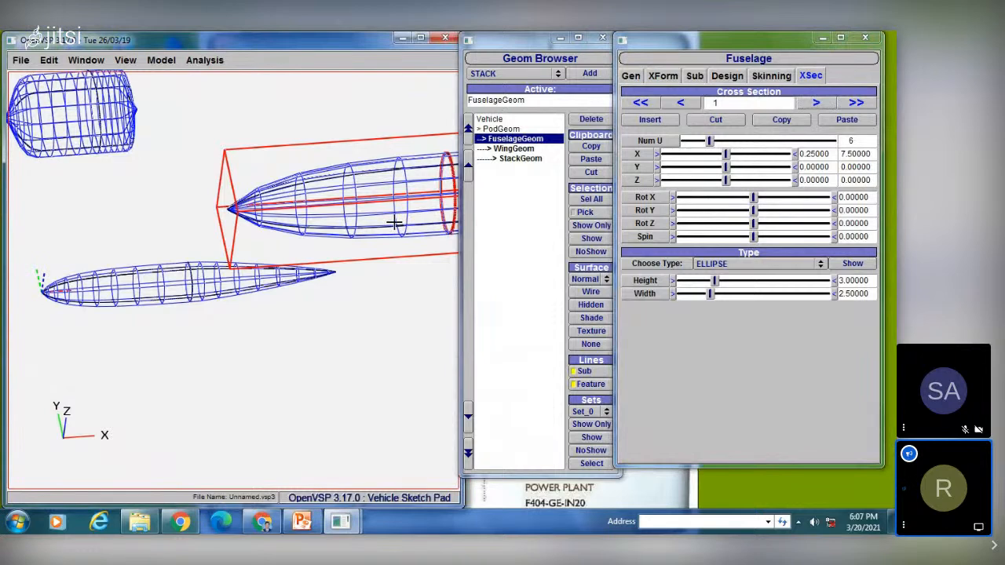
right_click_drag(395, 223, 267, 256)
left_click(816, 104)
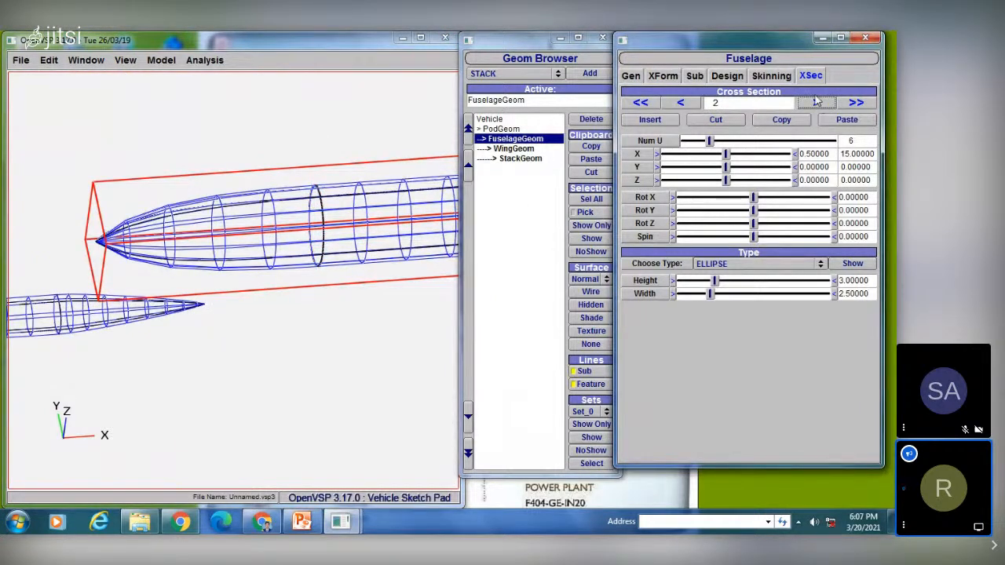
left_click_drag(337, 220, 373, 228)
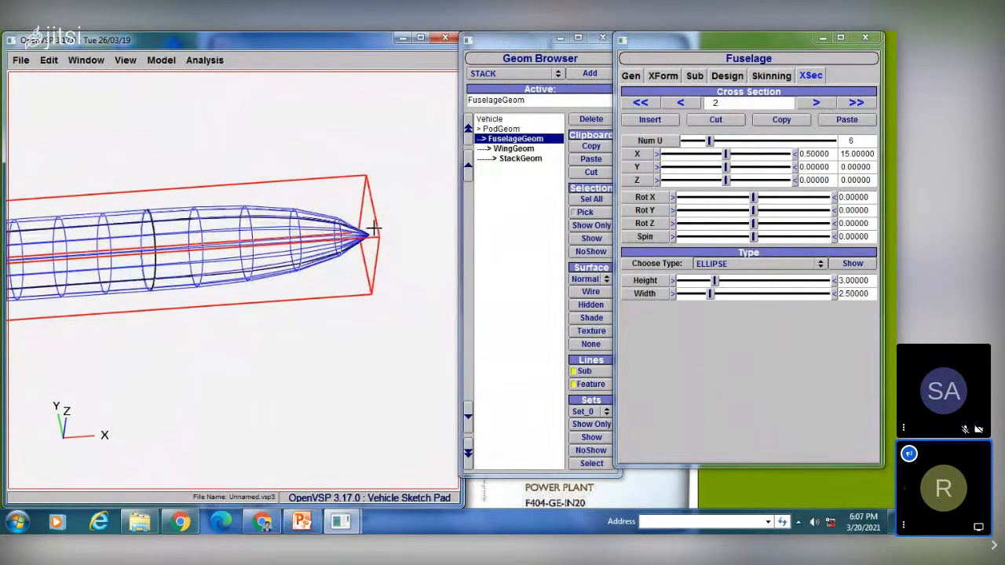
left_click(816, 104)
left_click(817, 105)
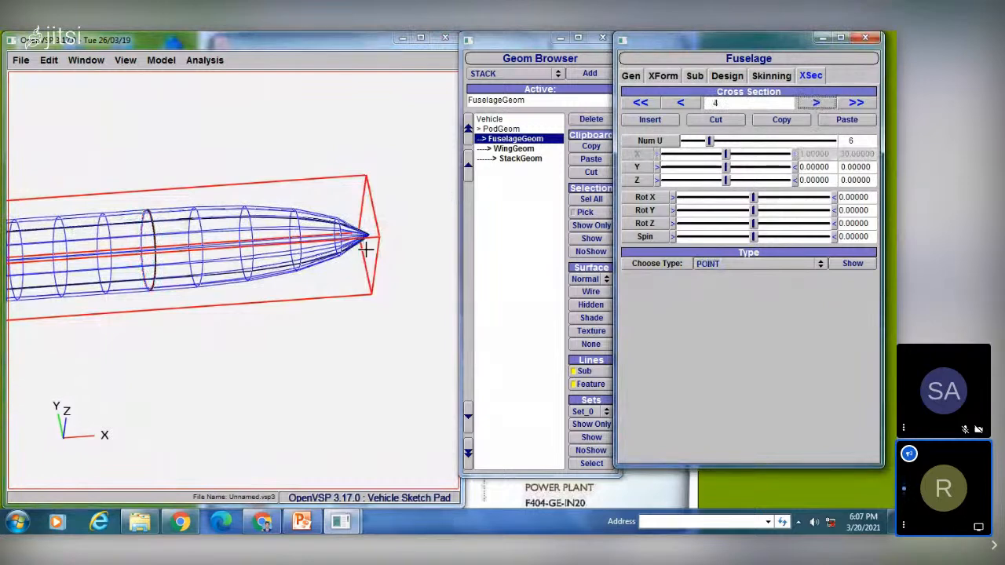
left_click_drag(348, 248, 292, 140)
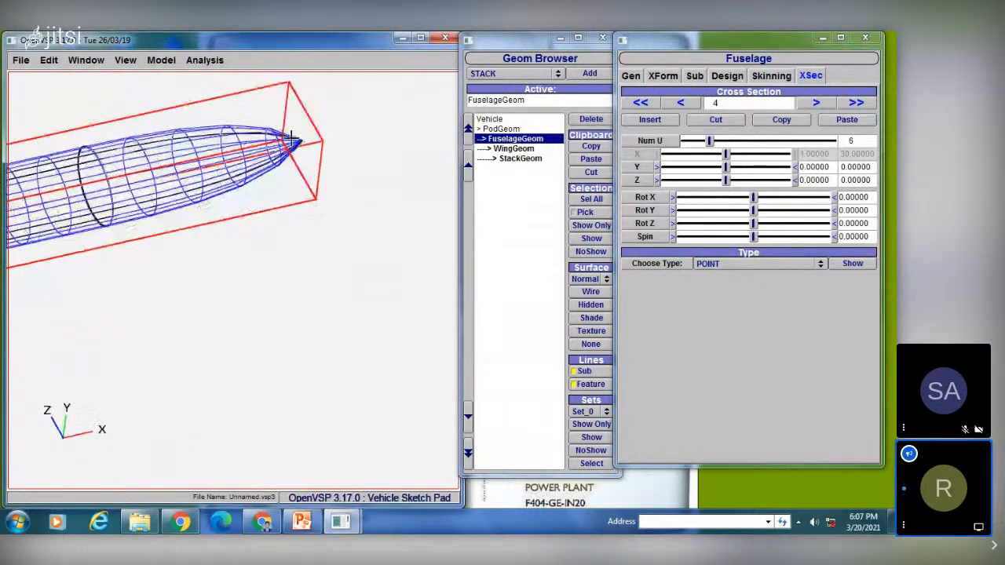
left_click_drag(243, 166, 266, 218)
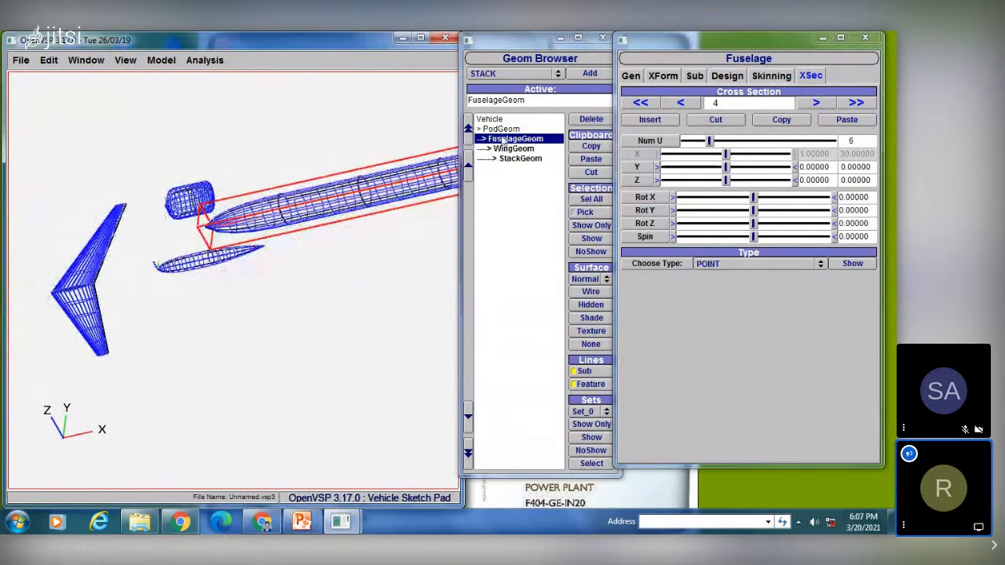
Step: Examine the pod's general, transform, sub-surface and design parameters
left_click(501, 128)
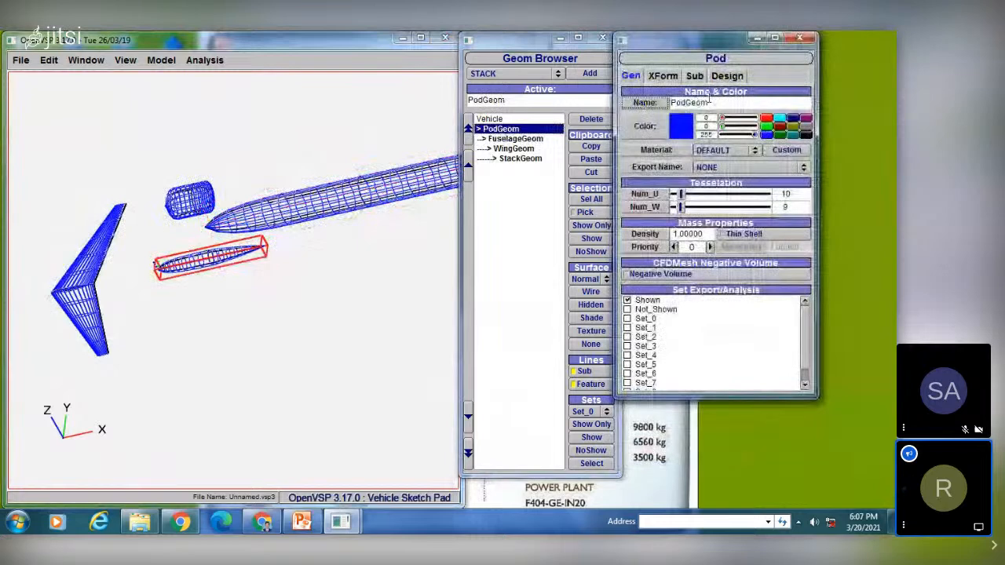
left_click(662, 75)
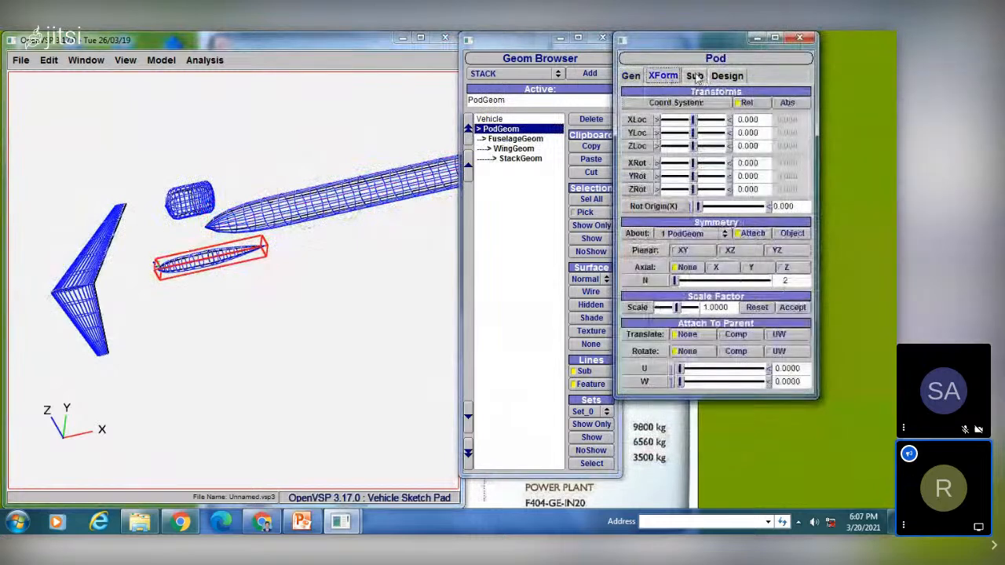
left_click(695, 76)
left_click(727, 75)
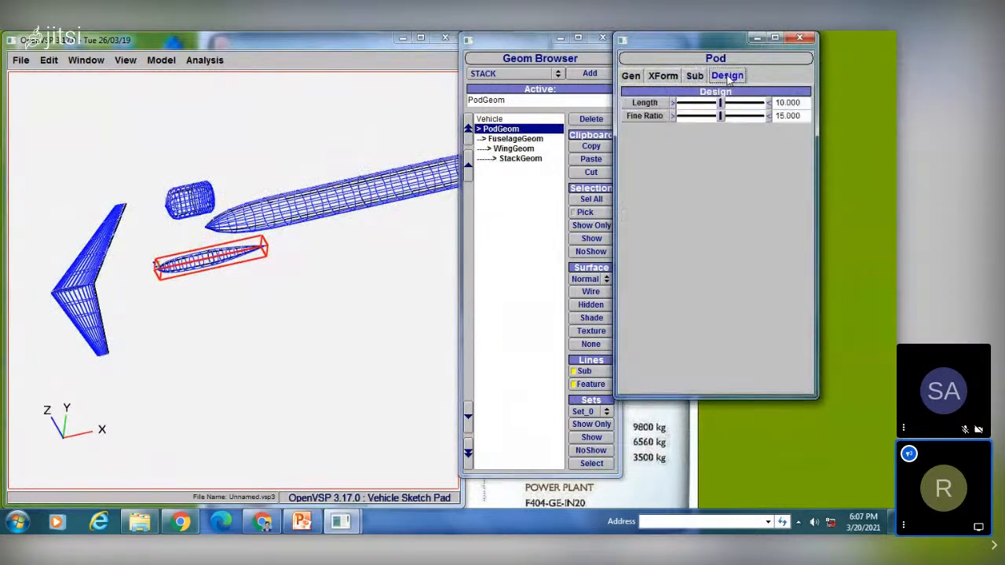
left_click(630, 75)
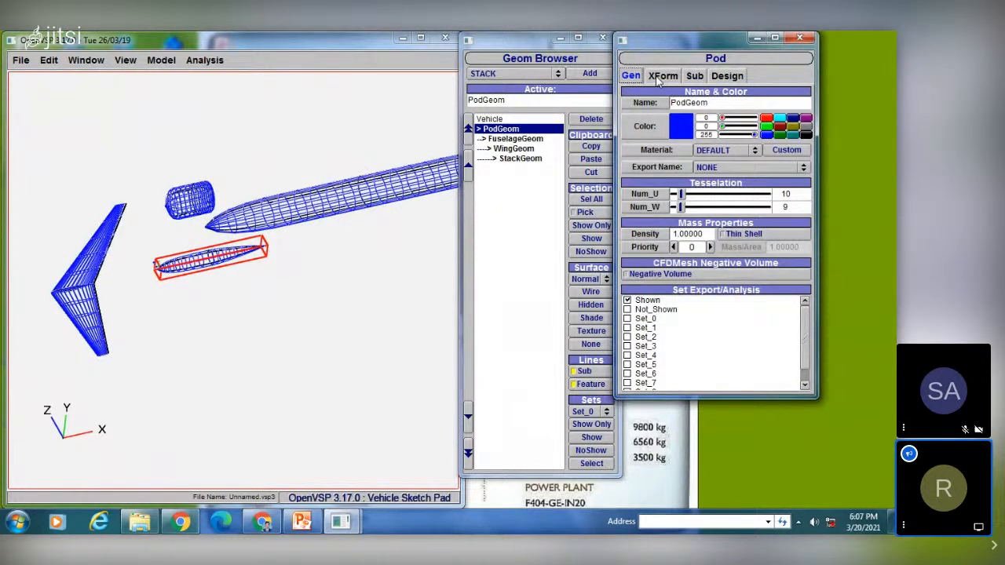
left_click(659, 78)
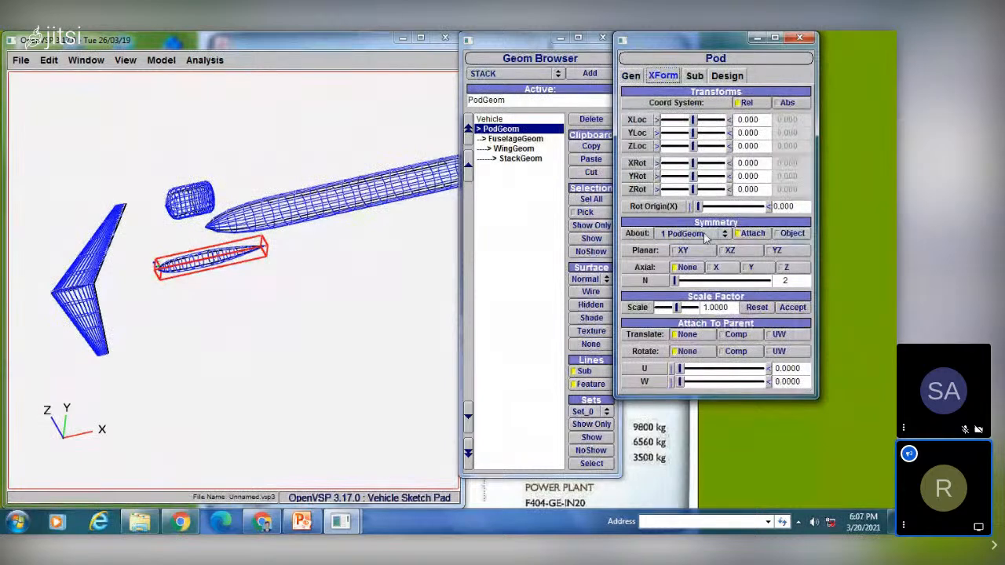
left_click(695, 76)
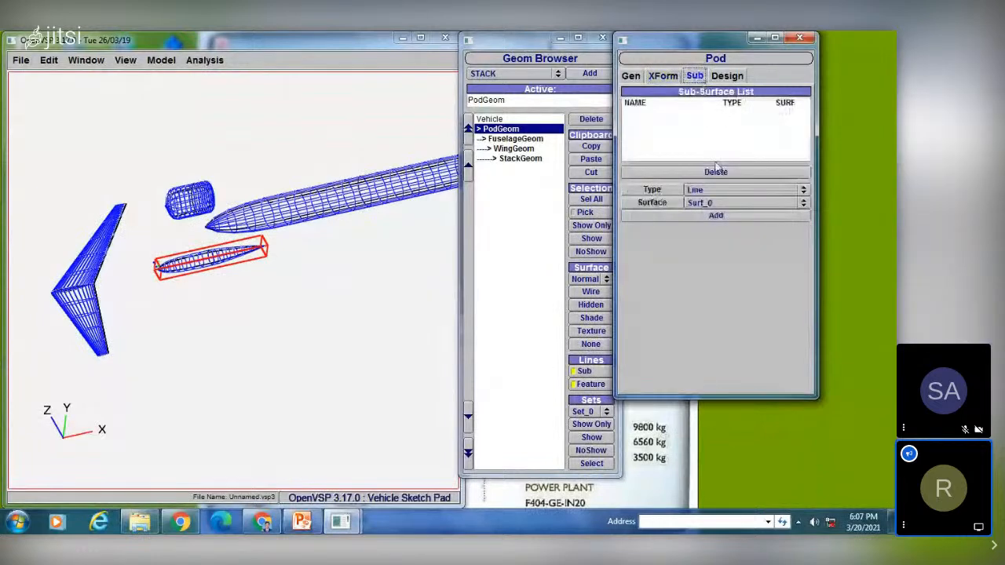
left_click(726, 76)
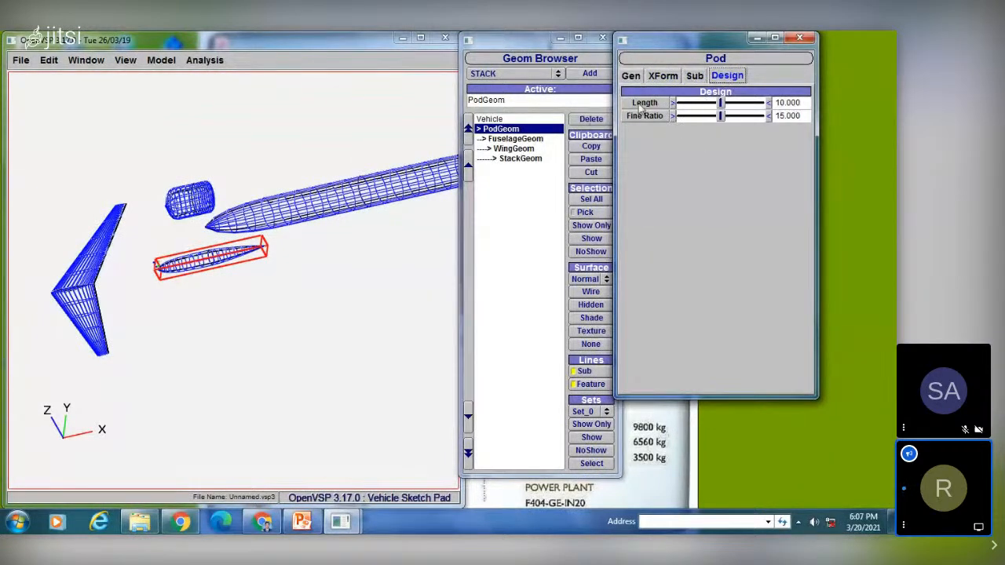
Step: Set the pod's fineness ratio to about 18.167 and inspect the reshaped body up close
left_click_drag(720, 115, 777, 116)
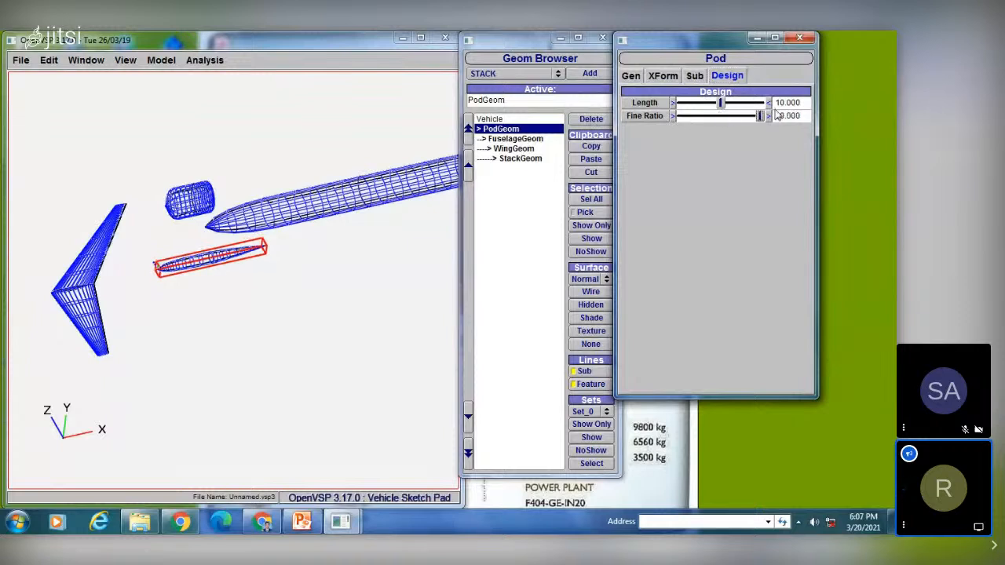
left_click(671, 117)
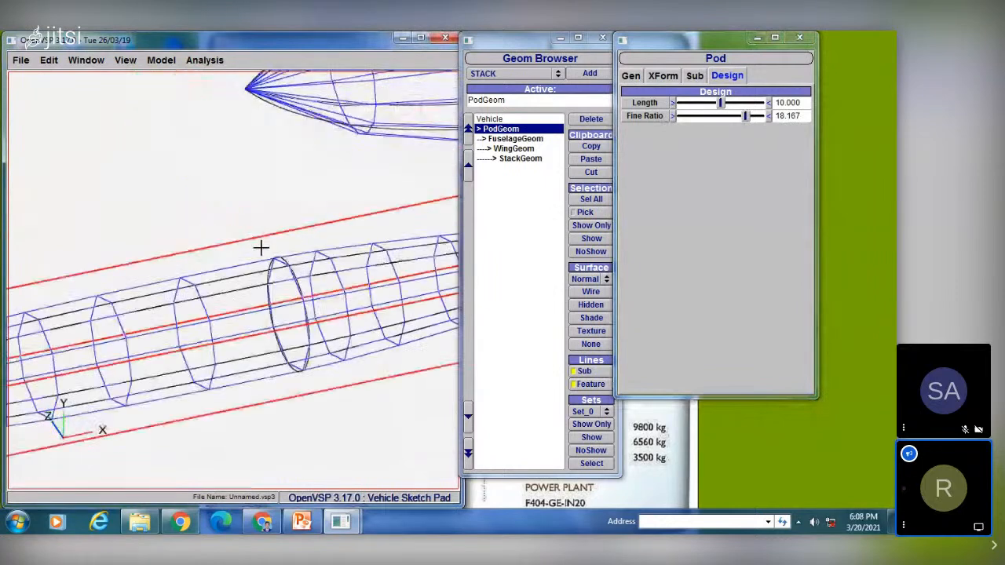
left_click_drag(261, 247, 297, 311)
right_click_drag(297, 311, 207, 314)
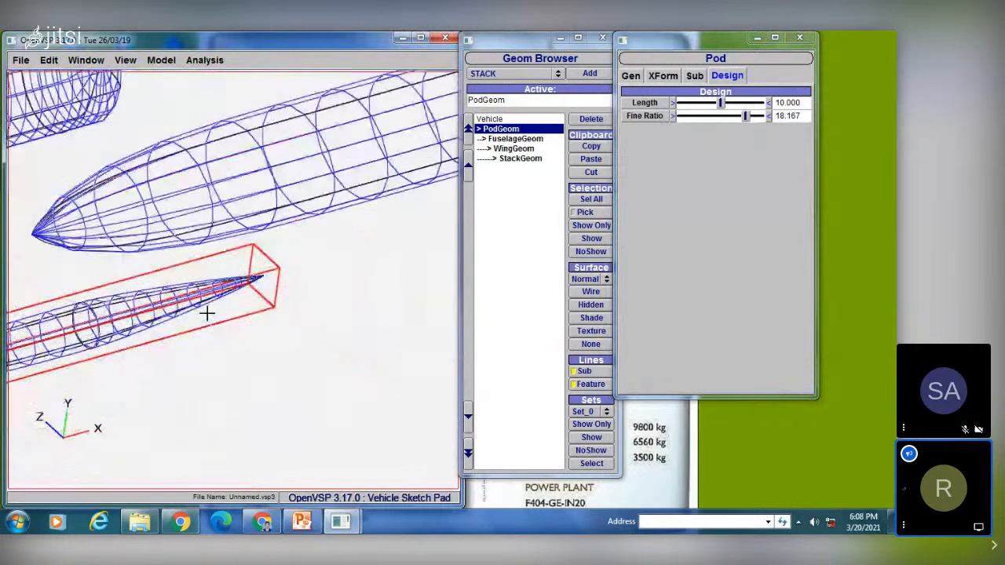
scroll(207, 314, "down", 4)
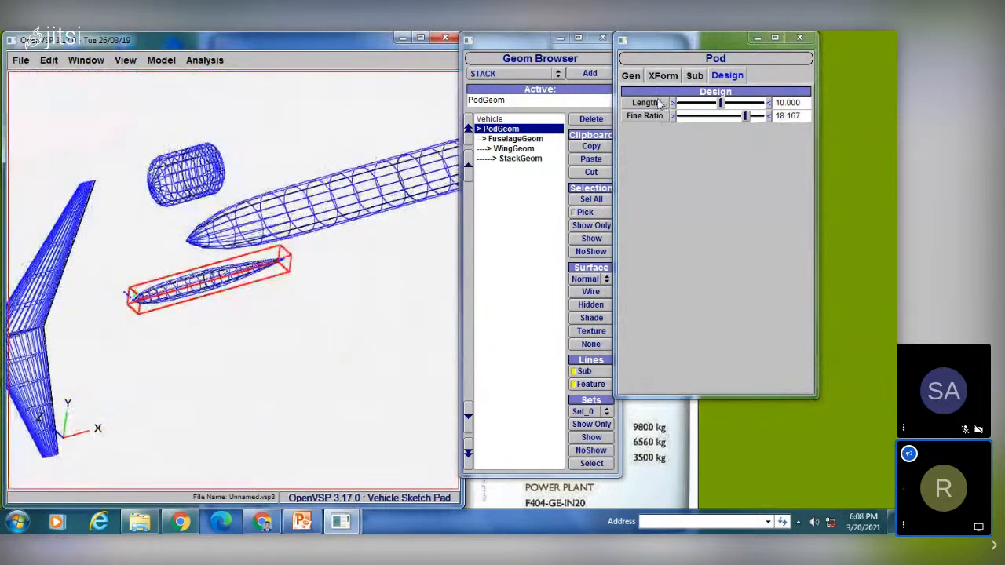
Step: Set the pod's length to 12.5 and its fineness ratio to about 11.917
left_click_drag(721, 102, 696, 116)
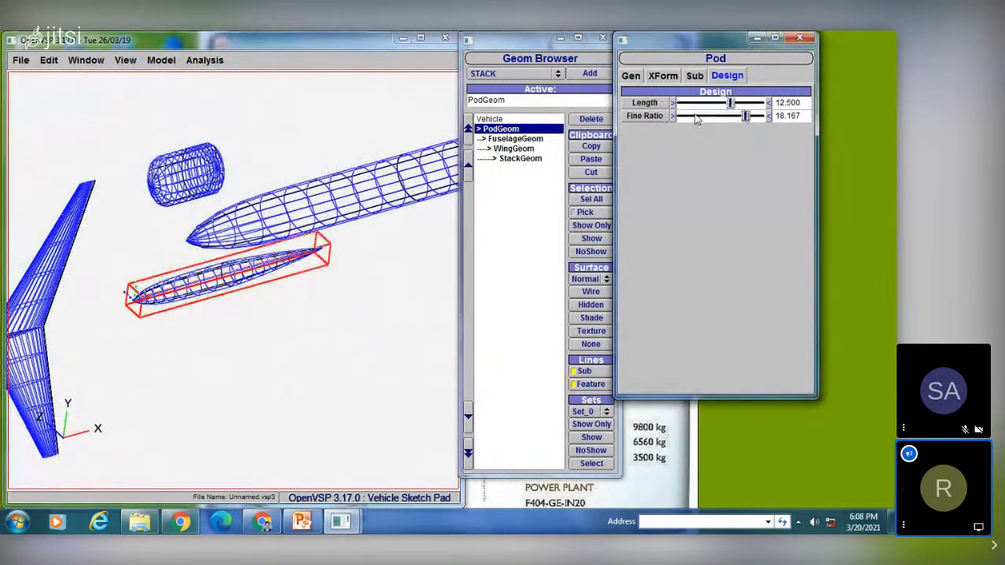
mouse_move(229, 278)
left_mouse_down()
mouse_move(244, 329)
mouse_move(256, 299)
mouse_move(255, 141)
left_mouse_up()
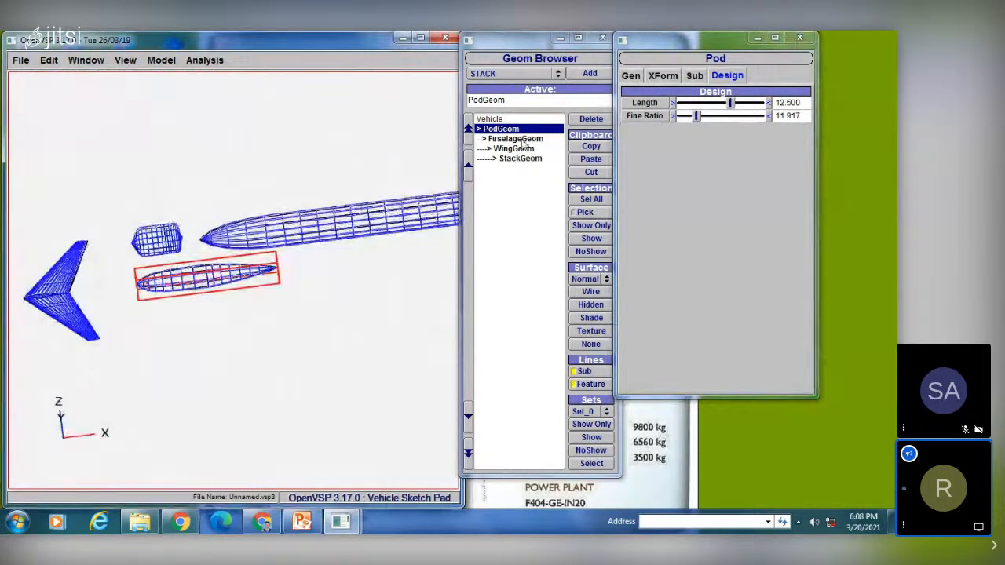
Step: Compare the parameter sets of the pod, fuselage, wing and stack, and review the cross-section types available for the stack
left_click(515, 138)
left_click(501, 129)
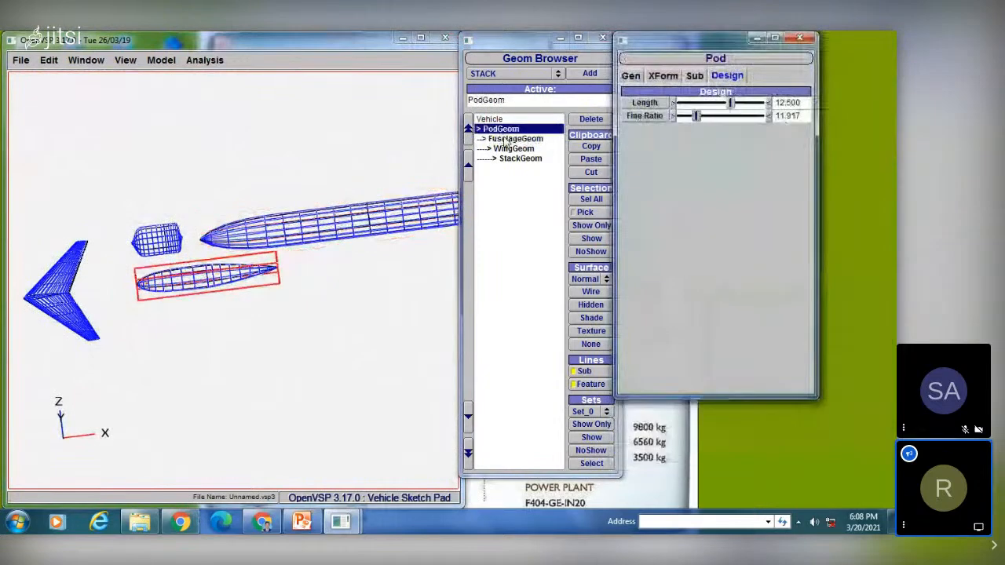
left_click(509, 139)
left_click(515, 149)
left_click(518, 158)
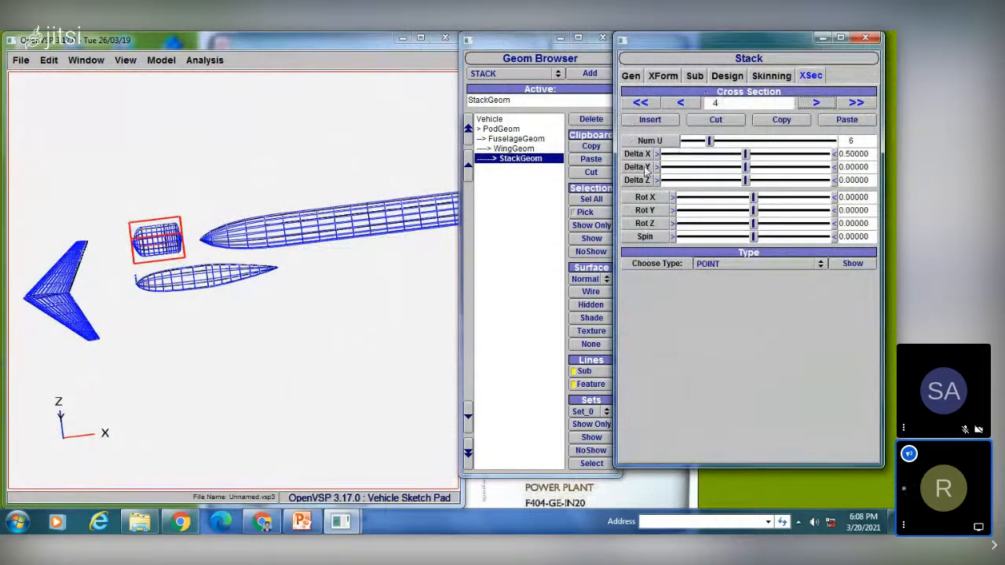
left_click(766, 267)
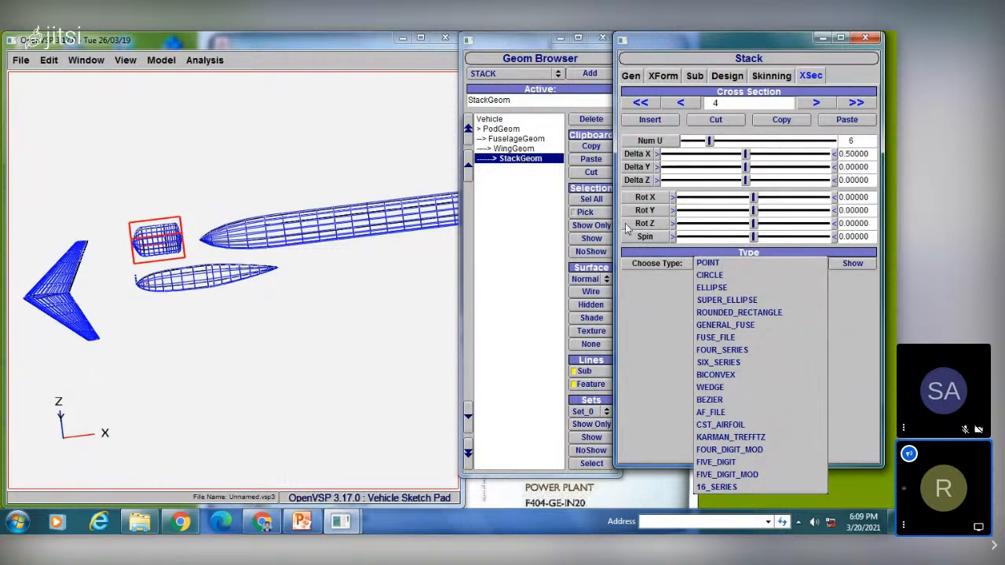
left_click(499, 149)
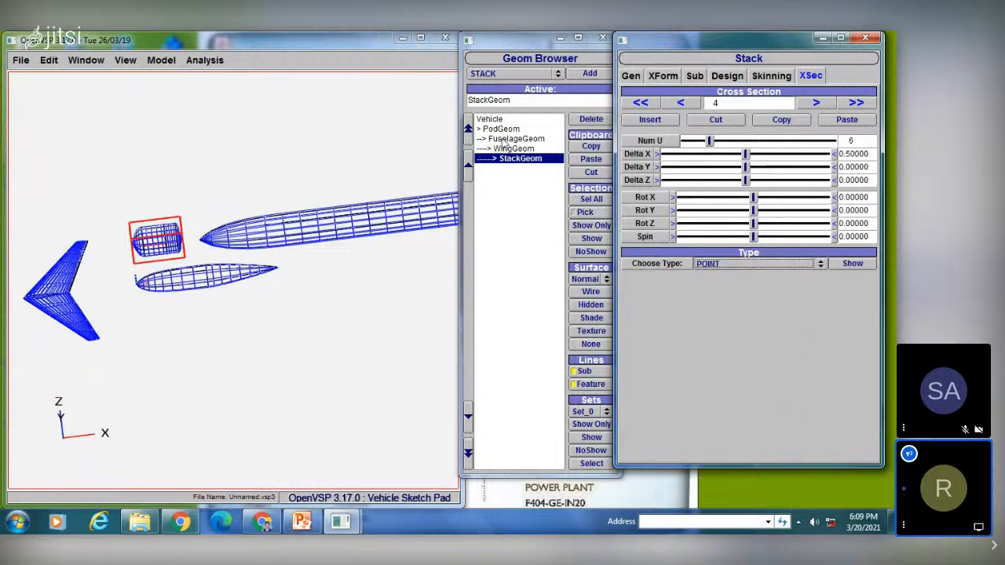
Step: Step back through the fuselage's cross sections to 0 and forward again to 4, reviewing their parameters
left_click(502, 139)
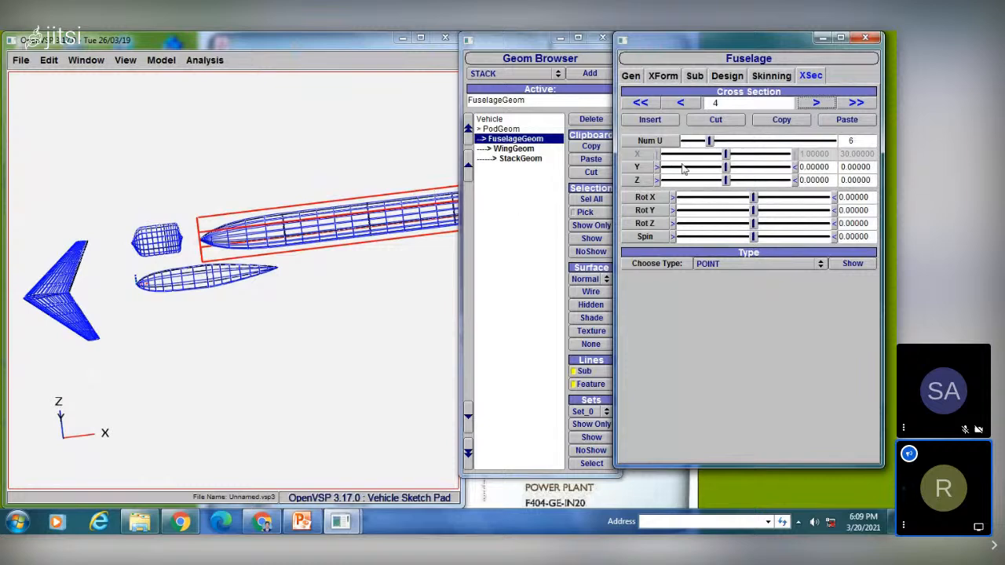
left_click(680, 103)
left_click(681, 103)
left_click(681, 102)
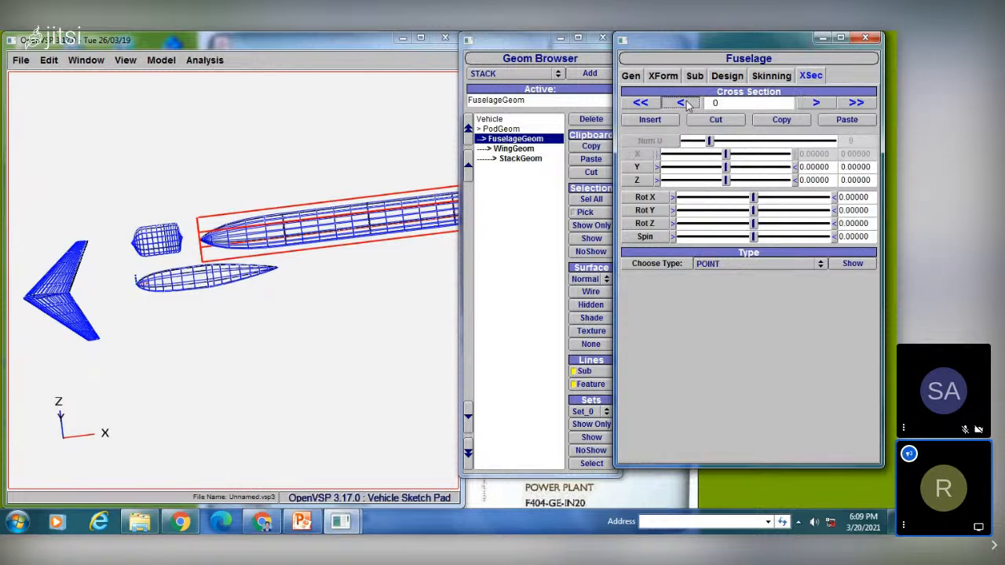
left_click(817, 103)
left_click(818, 103)
left_click(817, 102)
left_click(818, 103)
left_click(817, 103)
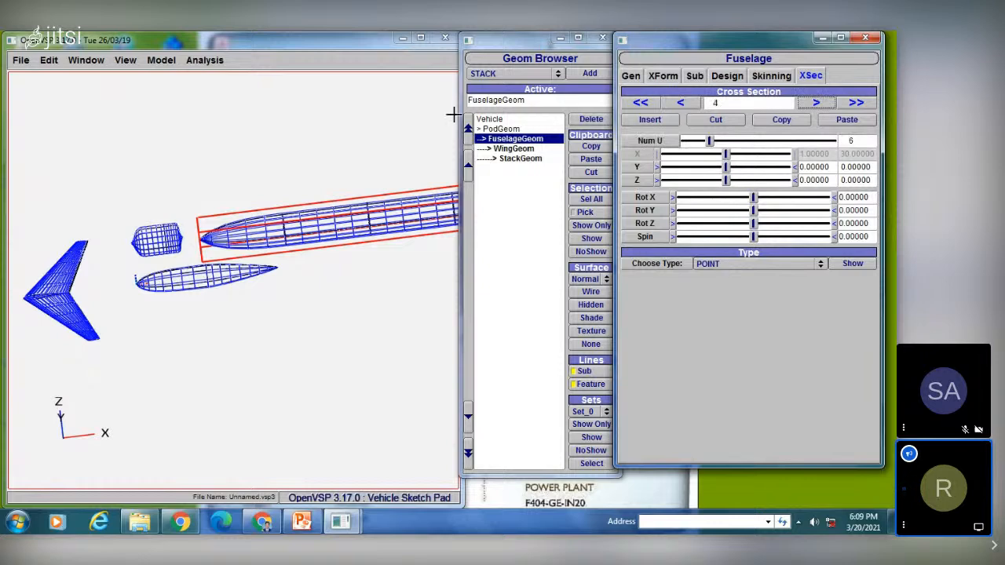
Step: Recheck the pod's design parameters, and go through the stack's cross sections 0 to 4 to compare how they are defined
left_click(501, 129)
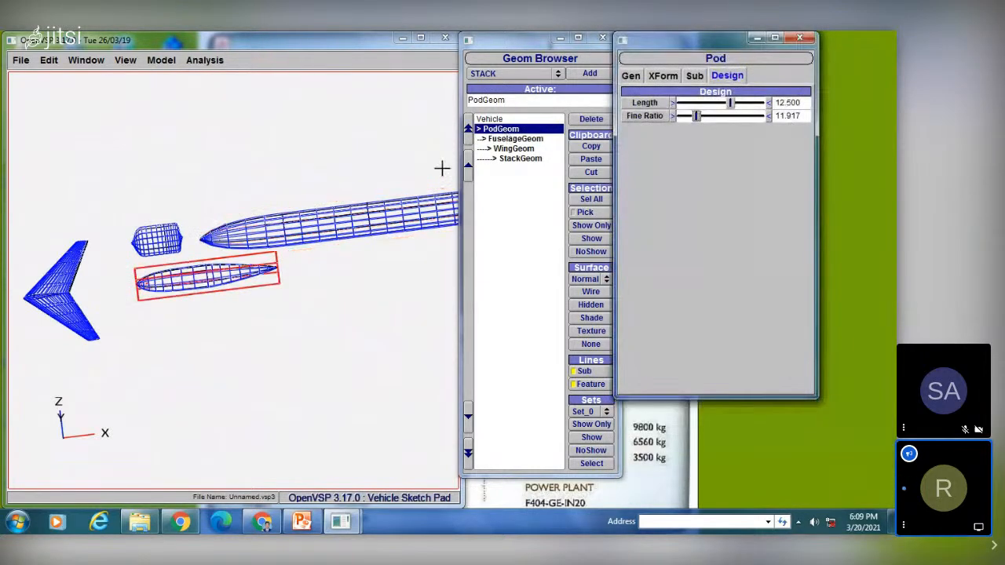
left_click(514, 160)
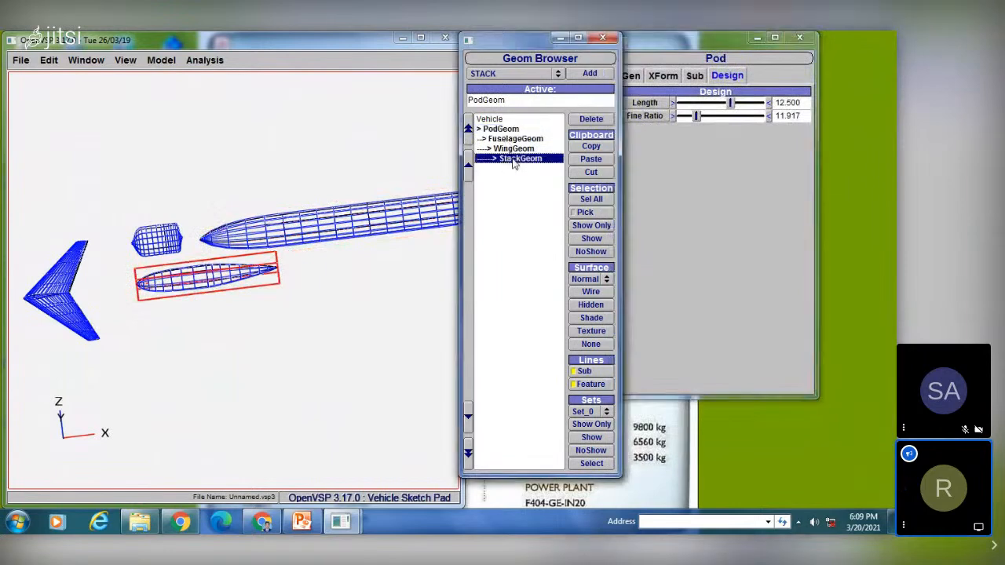
left_click(693, 106)
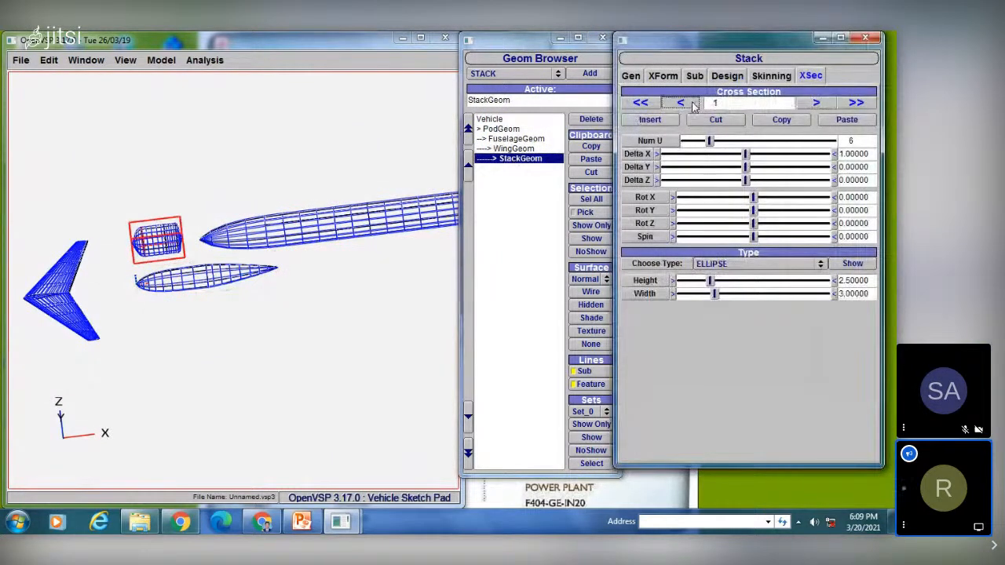
left_click(693, 105)
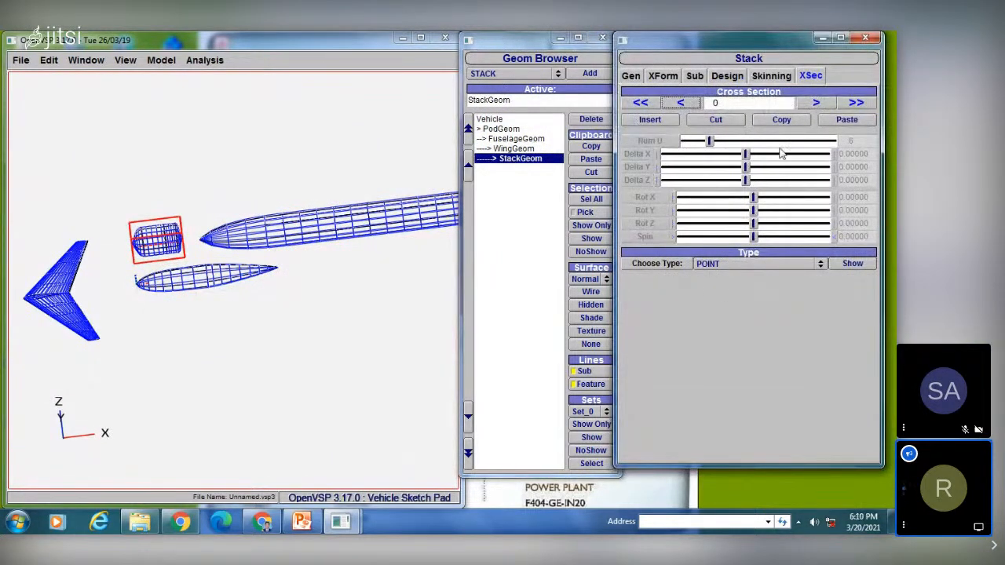
left_click(817, 103)
left_click(817, 103)
left_click(817, 103)
left_click(817, 103)
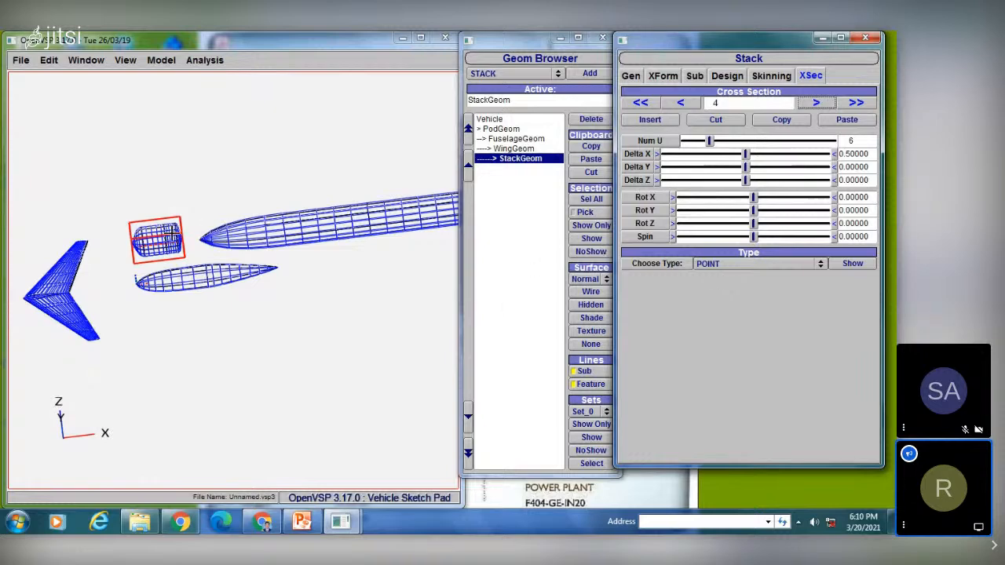
left_click_drag(171, 235, 228, 263)
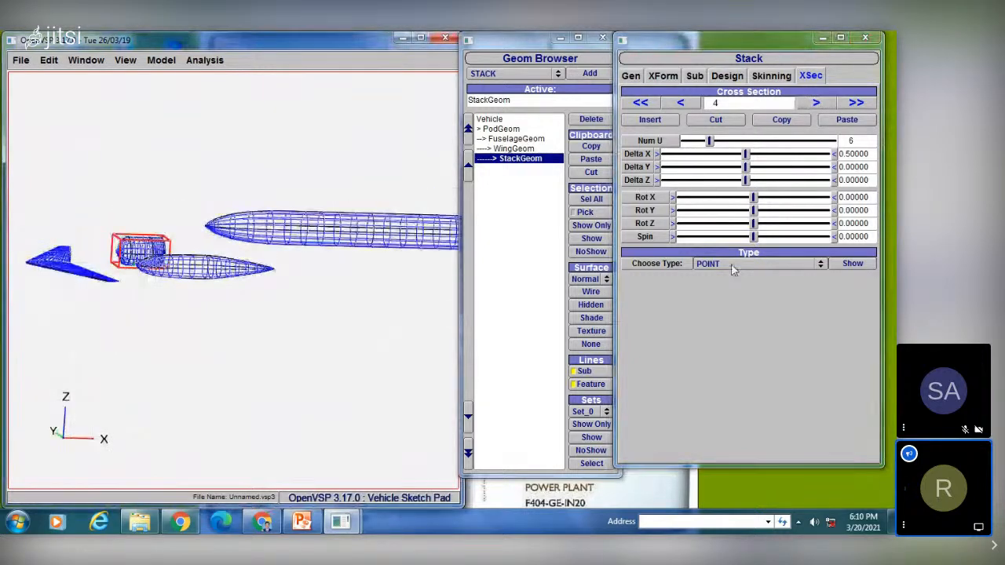
Step: Return to the stack's cross section 0 and change its type to CIRCLE
left_click(731, 267)
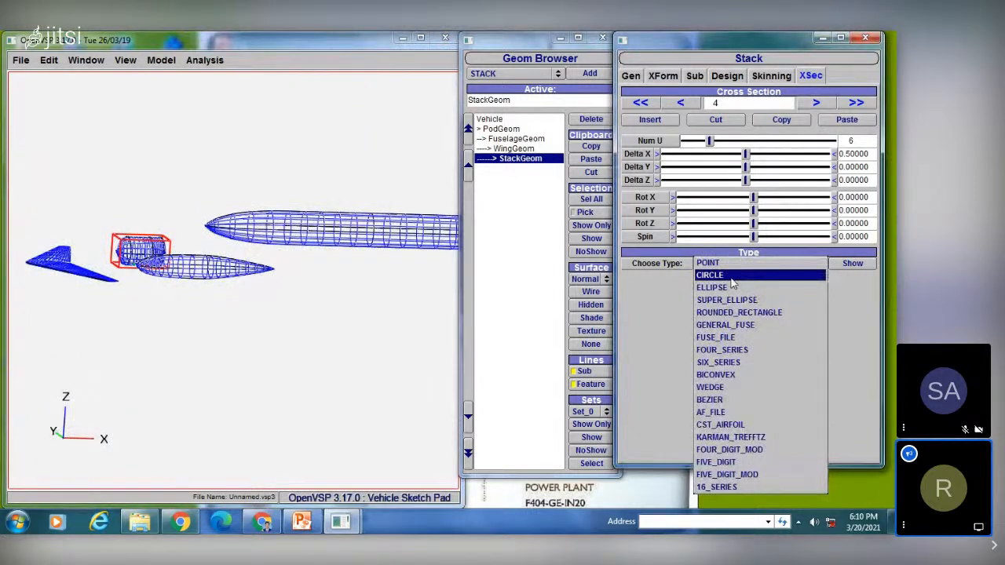
left_click(813, 106)
left_click(681, 103)
left_click(681, 103)
left_click(680, 103)
left_click(681, 103)
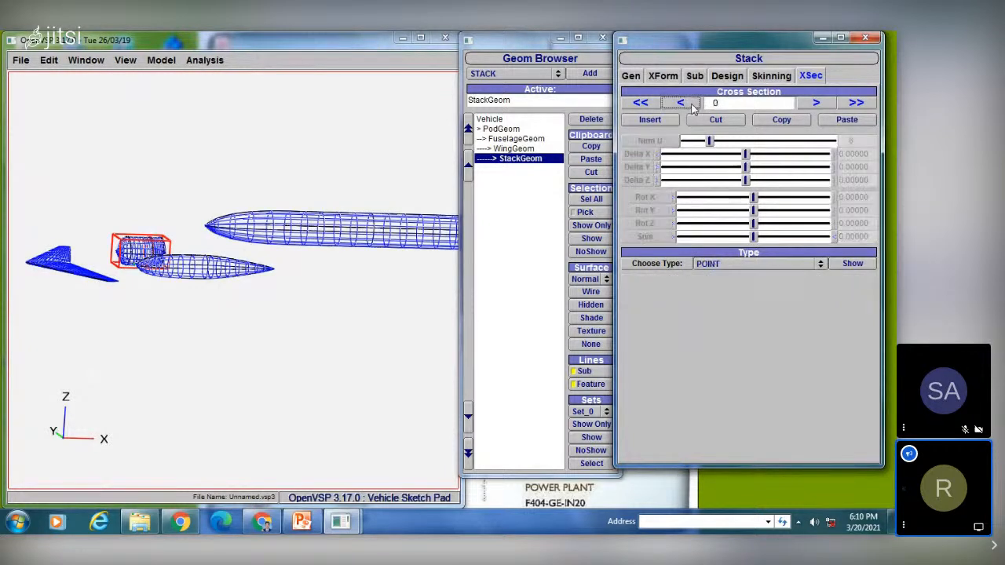
left_click_drag(138, 273, 320, 209)
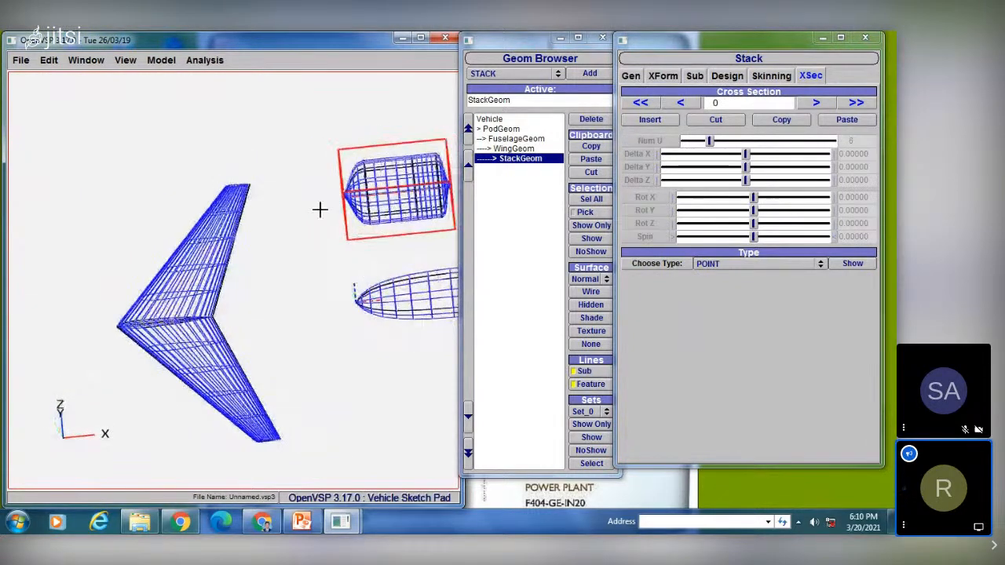
scroll(320, 209, "up", 5)
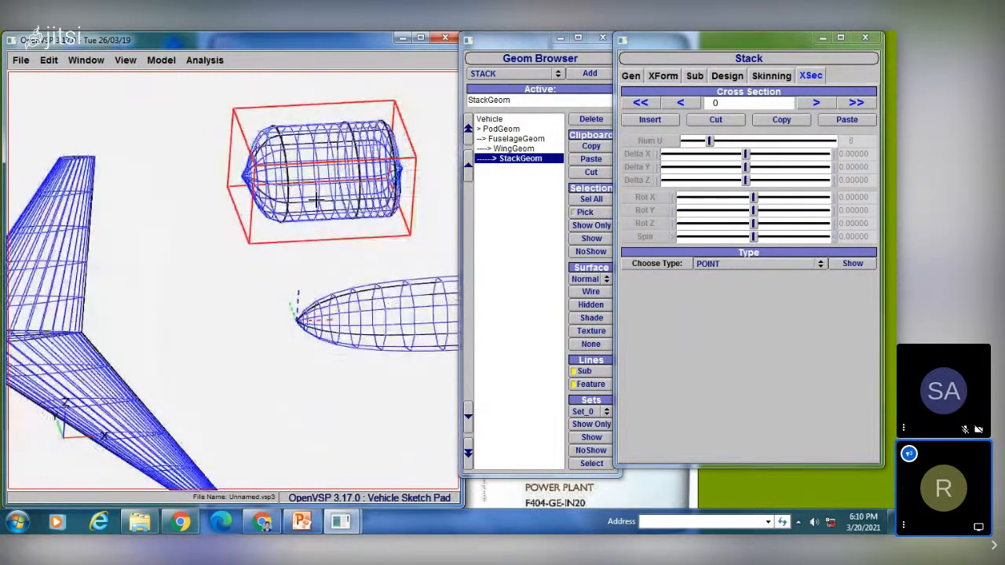
left_click(710, 264)
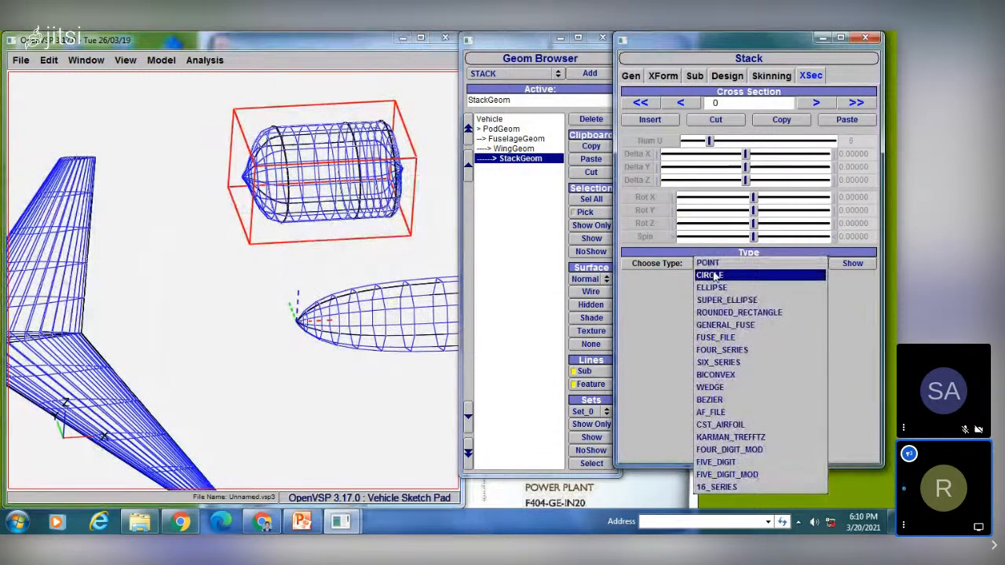
left_click(711, 276)
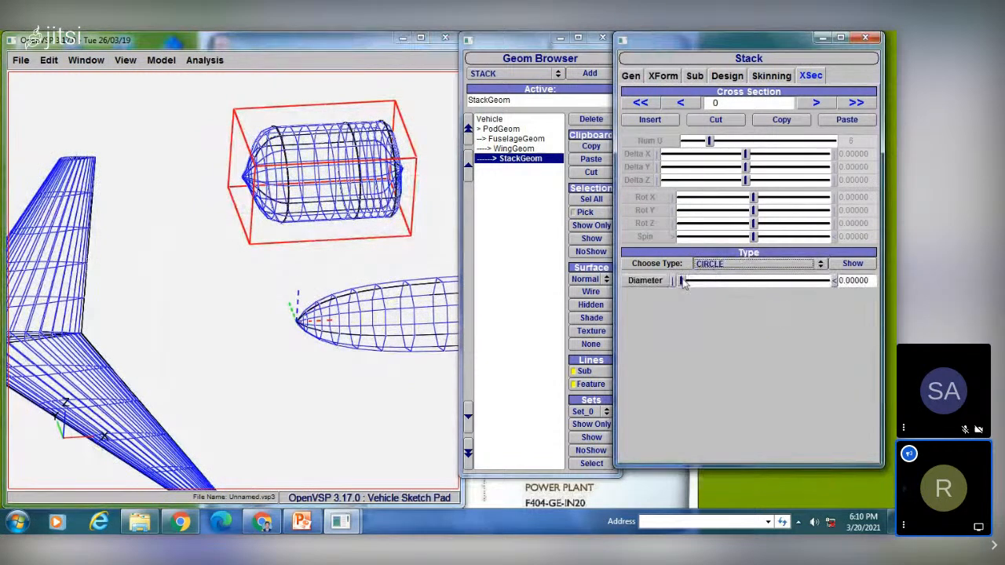
Step: Set the circle's diameter to about 2.68 and show the cross-section preview below the stack
left_click_drag(683, 284, 715, 265)
left_click_drag(717, 267, 721, 280)
left_click(851, 266)
left_click_drag(543, 301, 253, 263)
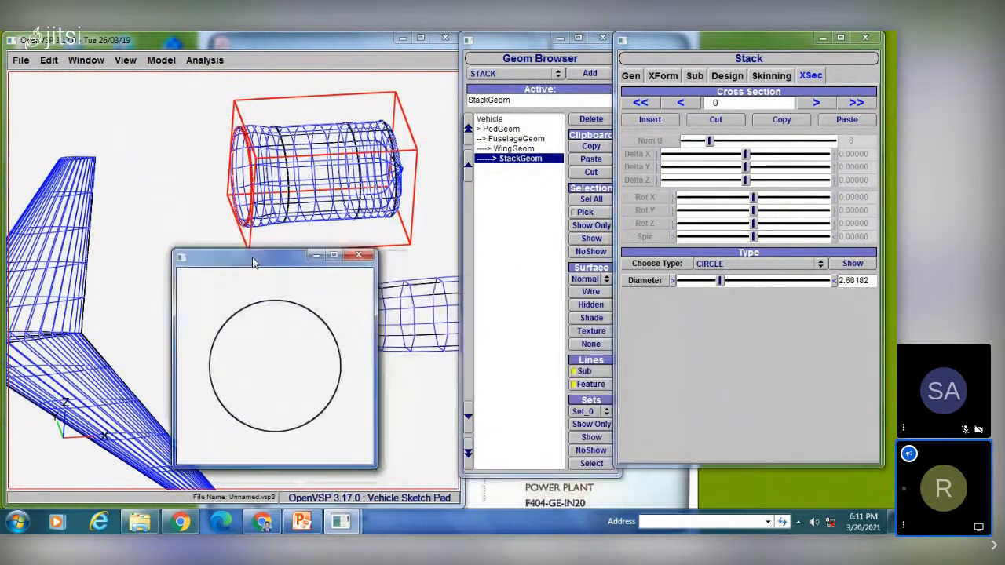
Step: Vary the circle's diameter to about 1.95, 3.64 and 3.14 to compare the stack's front-end shapes
mouse_move(720, 280)
left_mouse_down()
mouse_move(735, 280)
mouse_move(677, 287)
mouse_move(708, 284)
left_mouse_up()
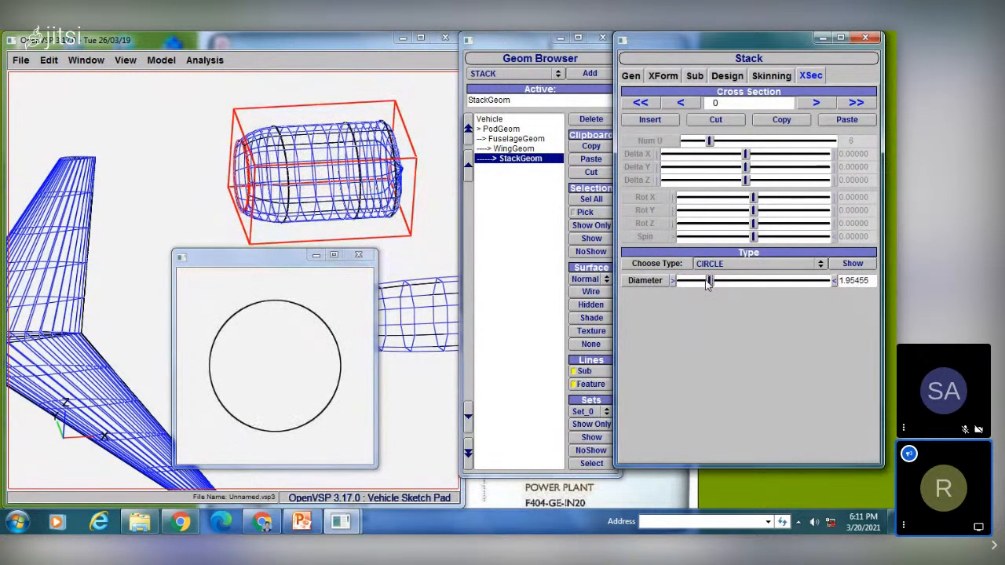
left_click_drag(709, 284, 731, 280)
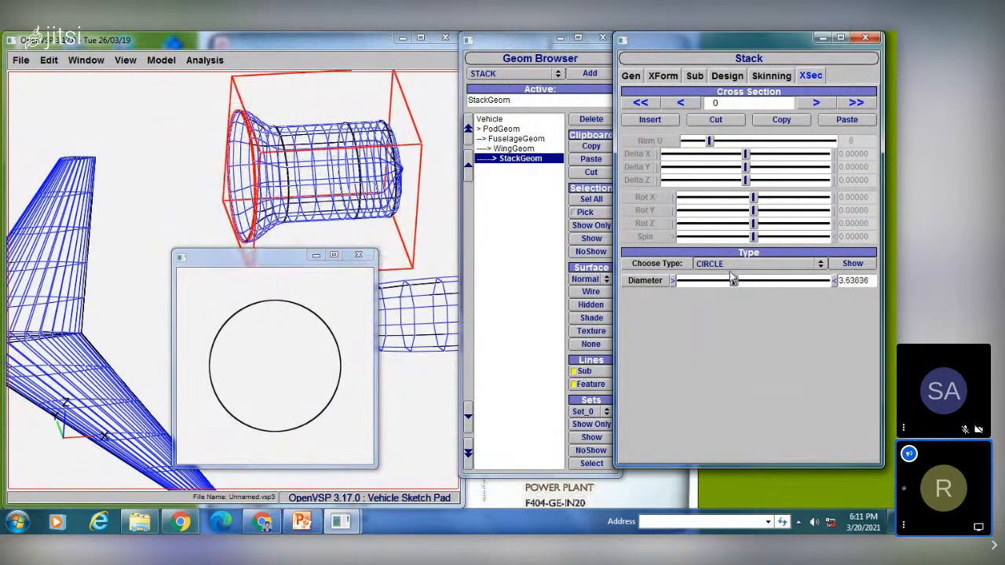
mouse_move(731, 280)
left_mouse_down()
mouse_move(717, 281)
mouse_move(733, 280)
mouse_move(717, 271)
mouse_move(734, 271)
mouse_move(726, 270)
left_mouse_up()
left_click(723, 268)
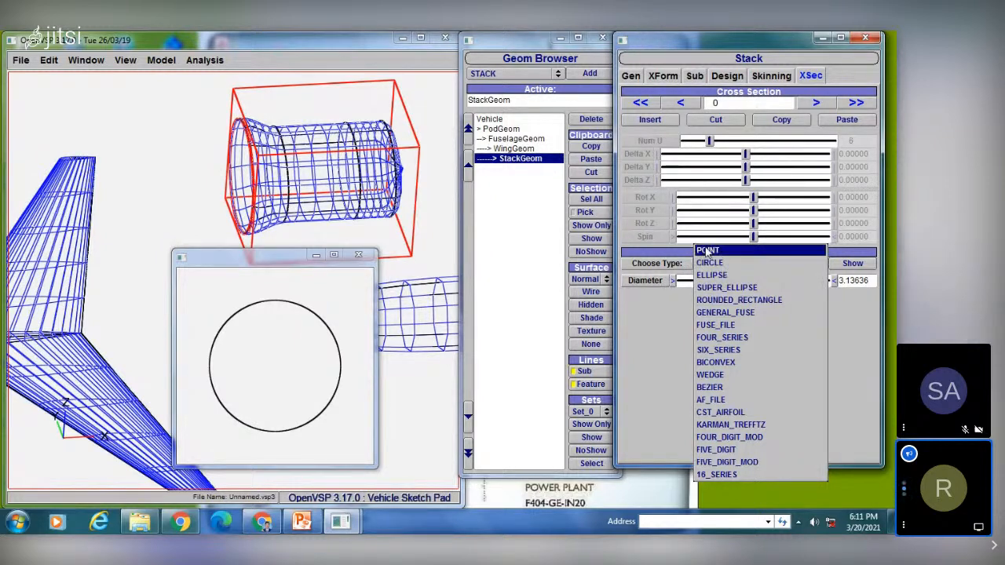
left_click(683, 279)
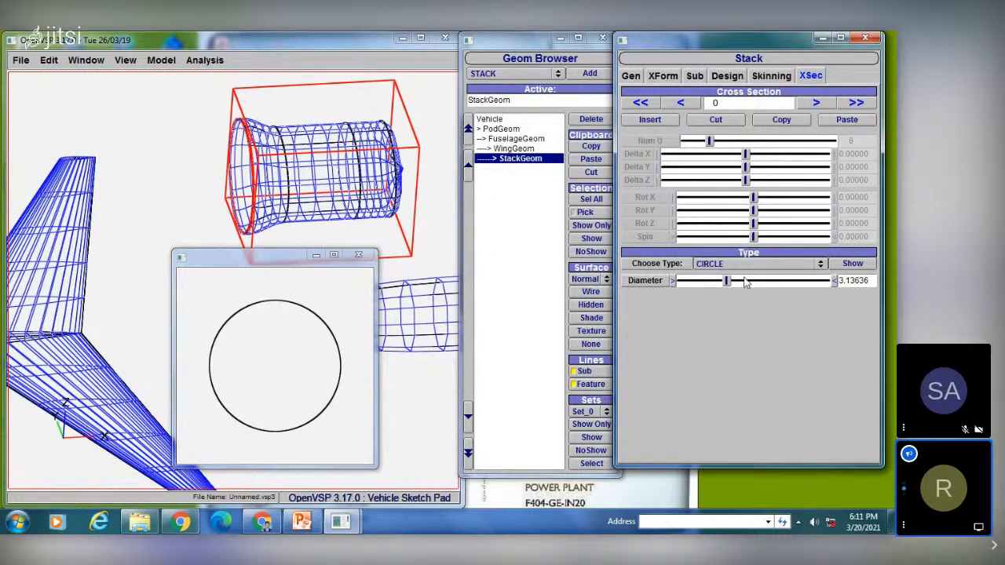
Step: Set the diameter of the stack's circular cross section 0 to 0
left_click_drag(869, 280, 840, 280)
type("0")
key("Return")
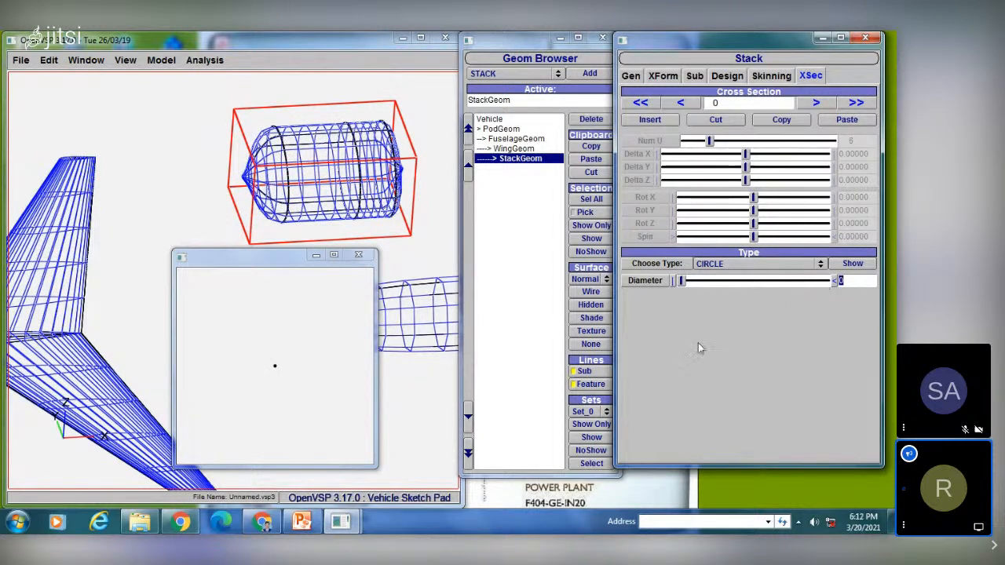
left_click(681, 280)
left_click_drag(683, 285, 680, 282)
type("3")
left_click(277, 369)
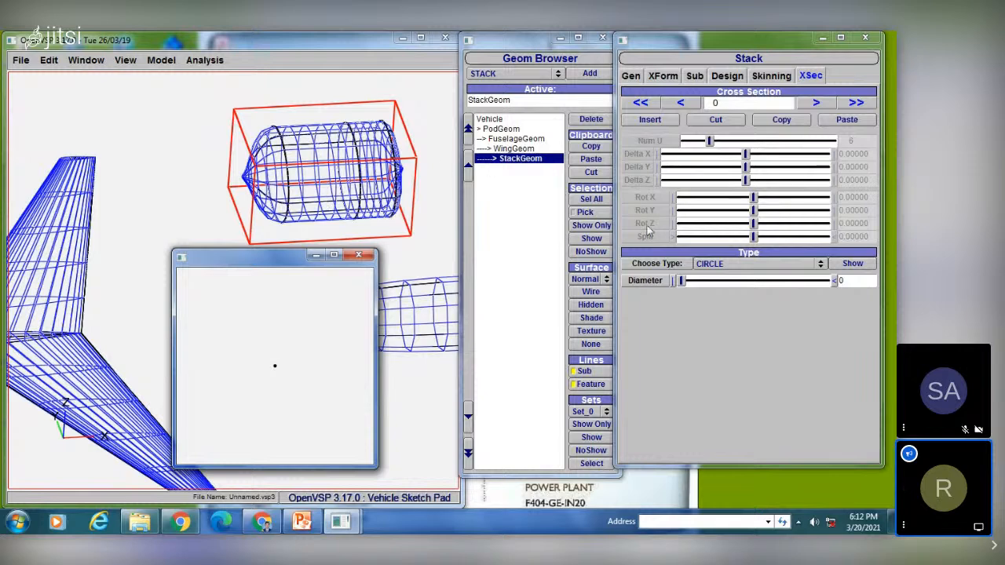
Step: Change cross section 0 to ELLIPSE, show its preview, and place the preview clear of the stack
left_click(723, 267)
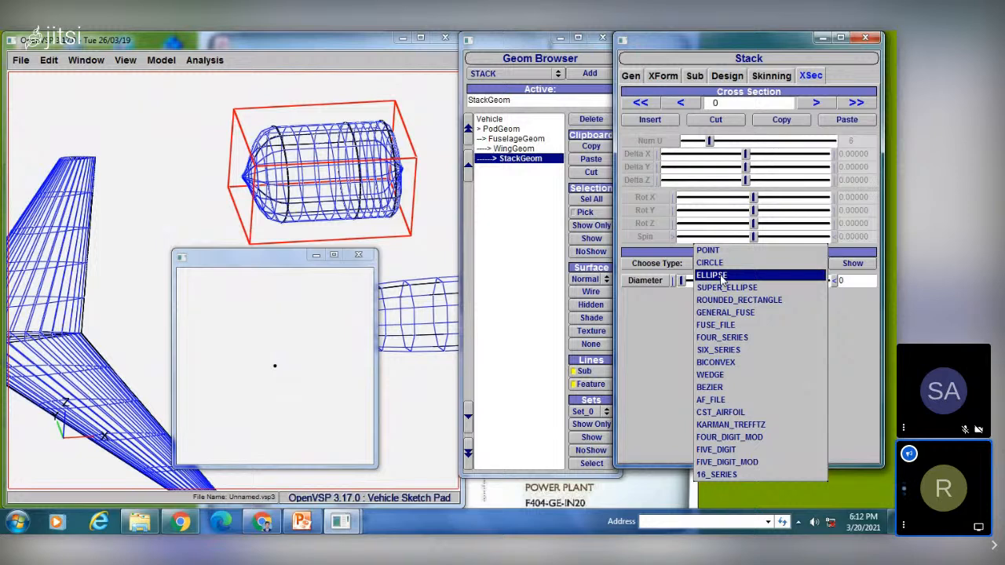
left_click(723, 276)
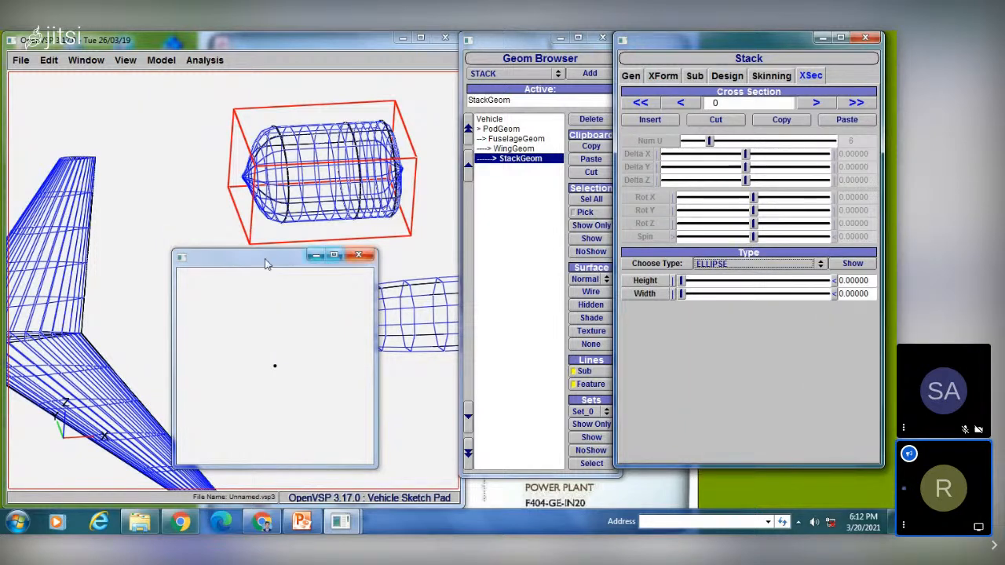
left_click(853, 266)
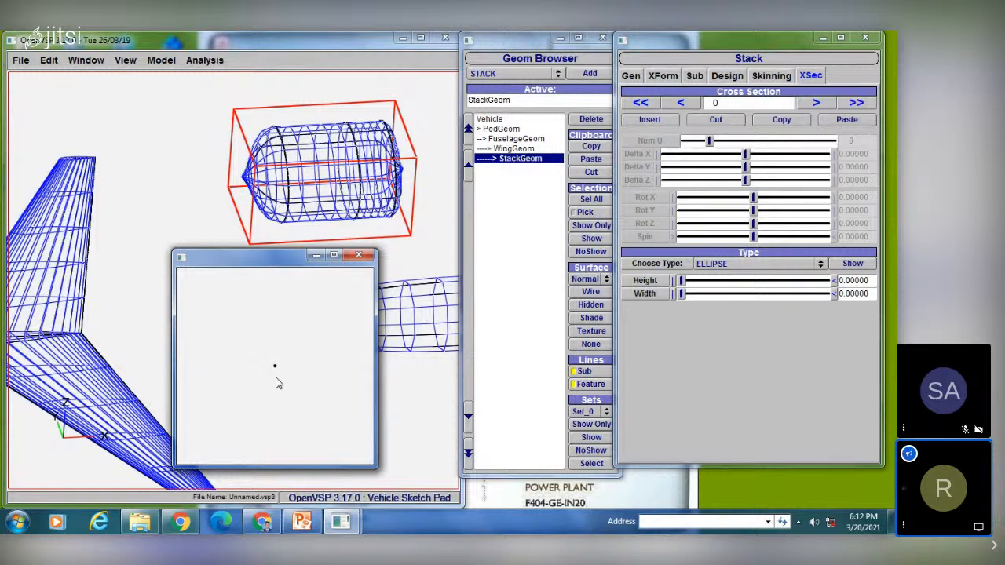
mouse_move(270, 263)
left_mouse_down()
mouse_move(311, 269)
mouse_move(439, 229)
mouse_move(587, 272)
mouse_move(572, 297)
left_mouse_up()
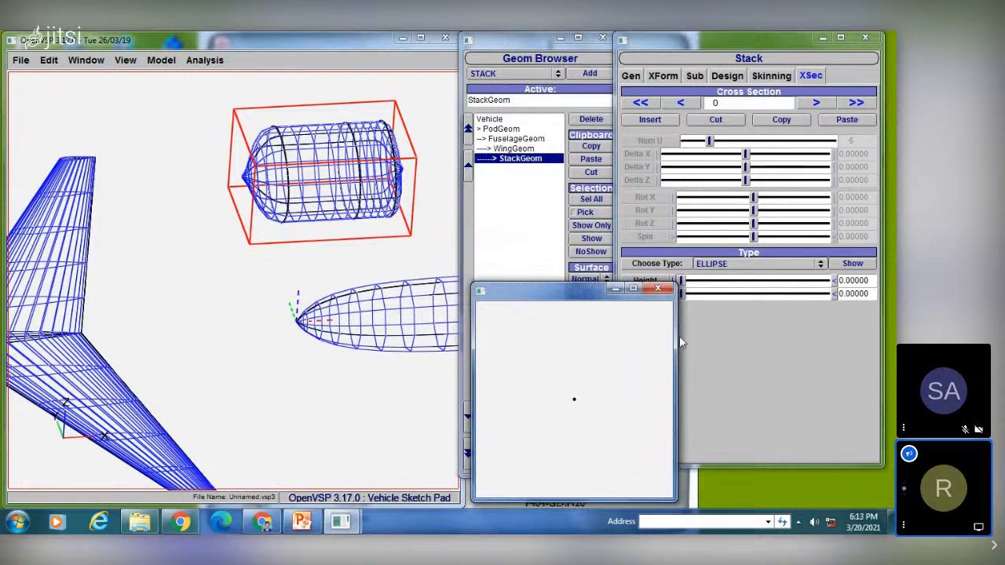
left_click_drag(581, 291, 479, 259)
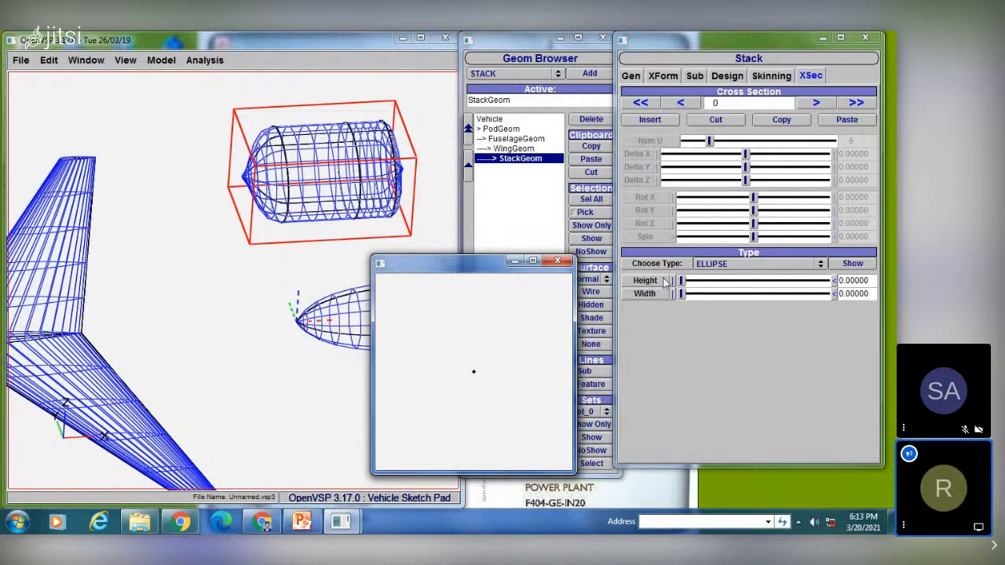
Step: Set the ellipse's height to about 2.45 and its width to about 1.14, and inspect the stack's front end
mouse_move(682, 280)
left_mouse_down()
mouse_move(695, 281)
mouse_move(687, 293)
mouse_move(703, 294)
mouse_move(698, 280)
mouse_move(705, 294)
left_mouse_up()
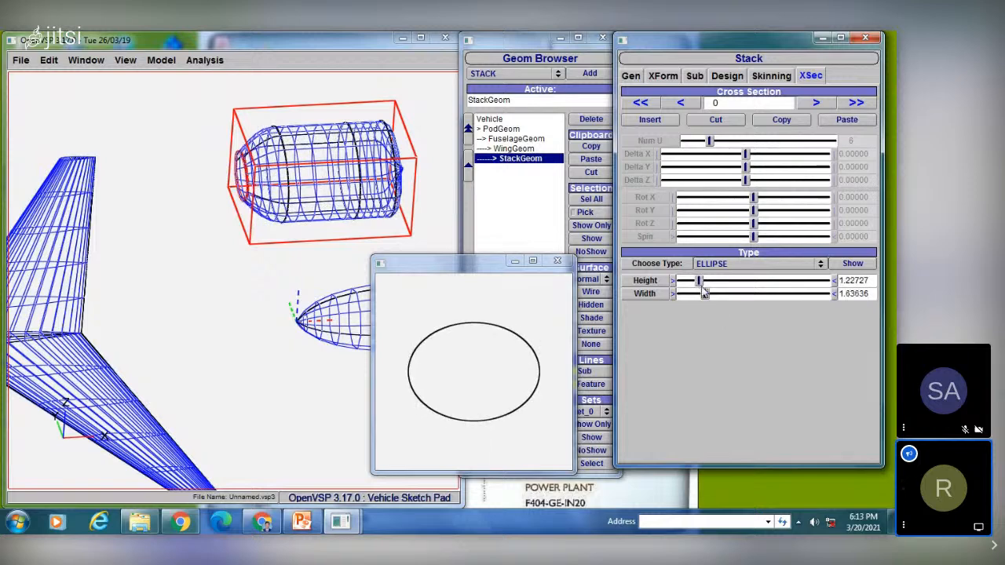
mouse_move(699, 280)
left_mouse_down()
mouse_move(716, 280)
mouse_move(698, 294)
left_mouse_up()
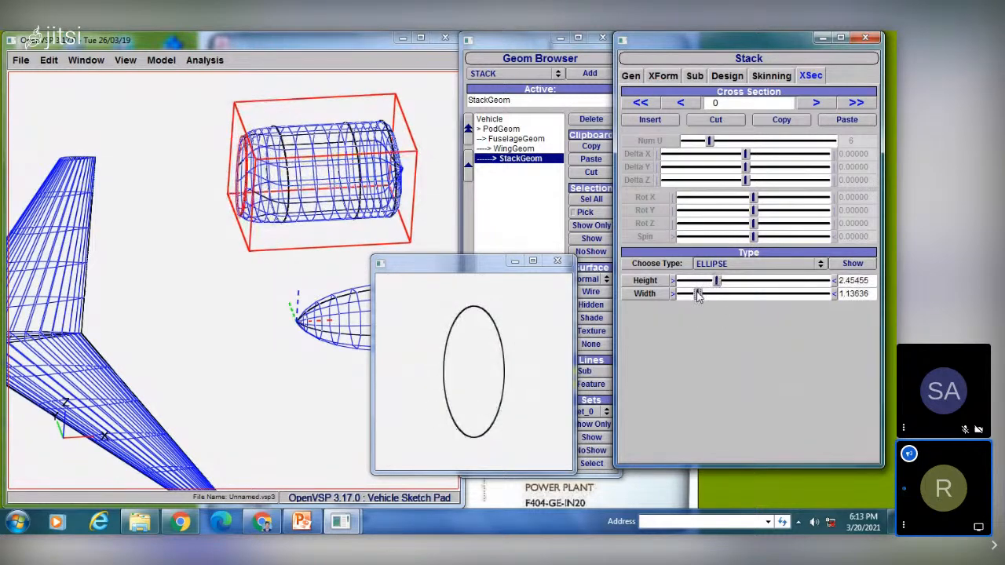
left_click_drag(869, 280, 840, 281)
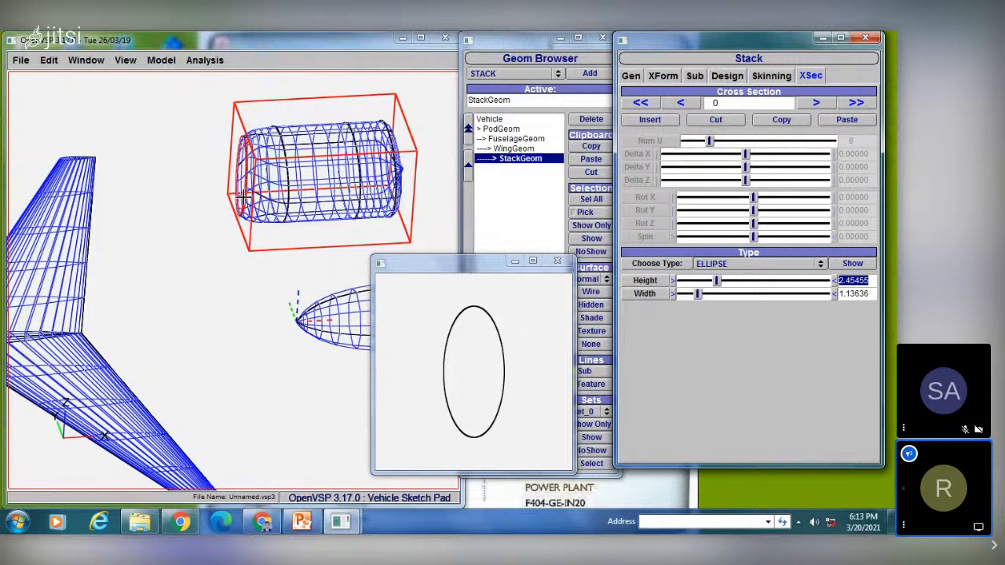
left_click_drag(323, 217, 240, 171)
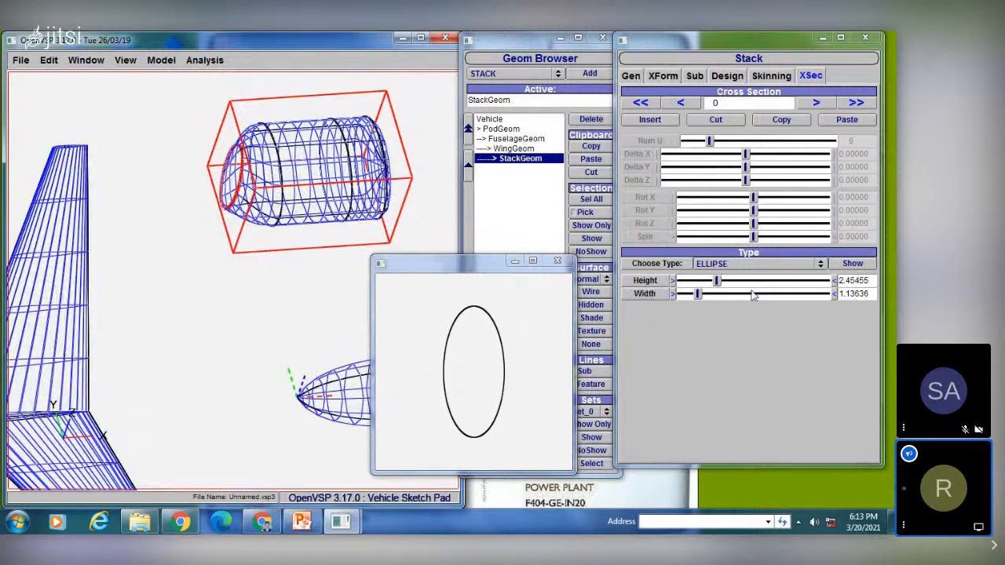
left_click_drag(871, 281, 837, 295)
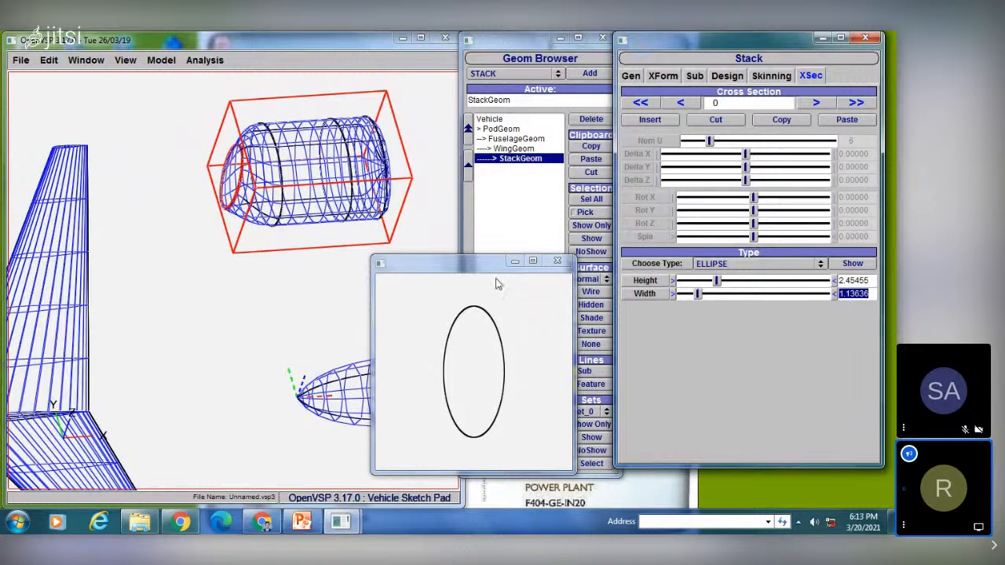
Step: Widen the ellipse to 4.0, inspect the stack, and reduce both its height and width to 0
left_click_drag(699, 295, 739, 293)
left_click_drag(250, 212, 262, 204)
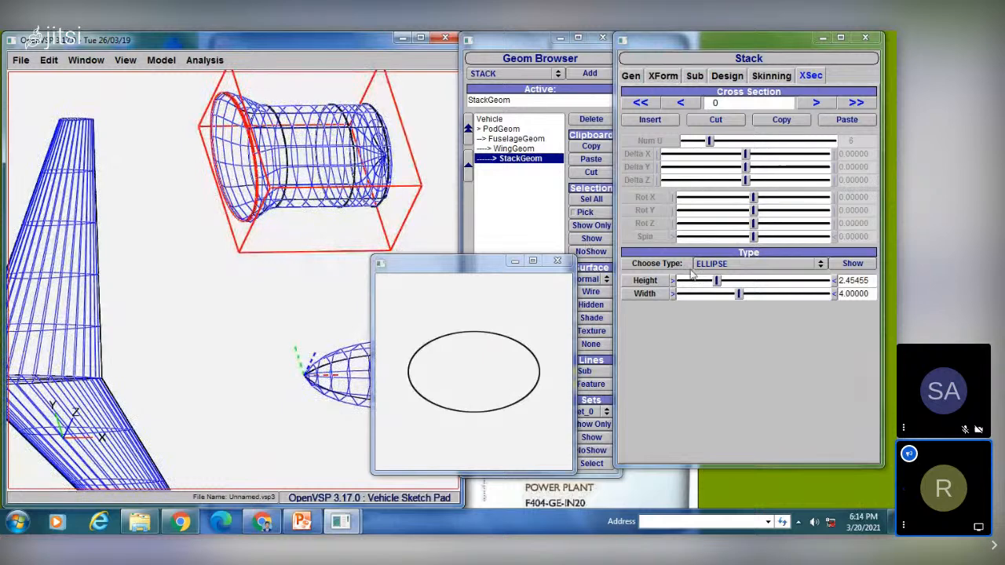
left_click_drag(717, 282, 671, 281)
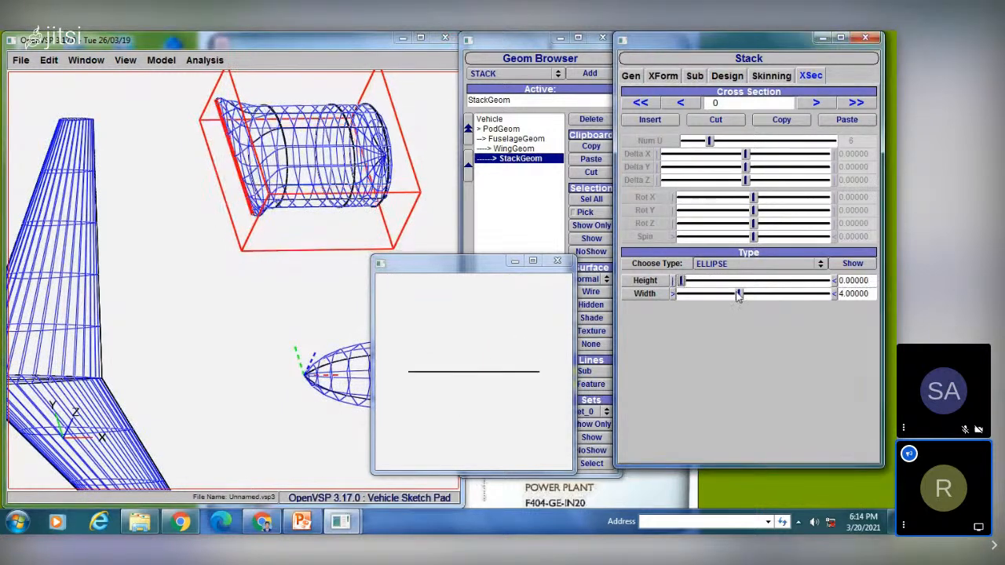
left_click_drag(738, 293, 663, 296)
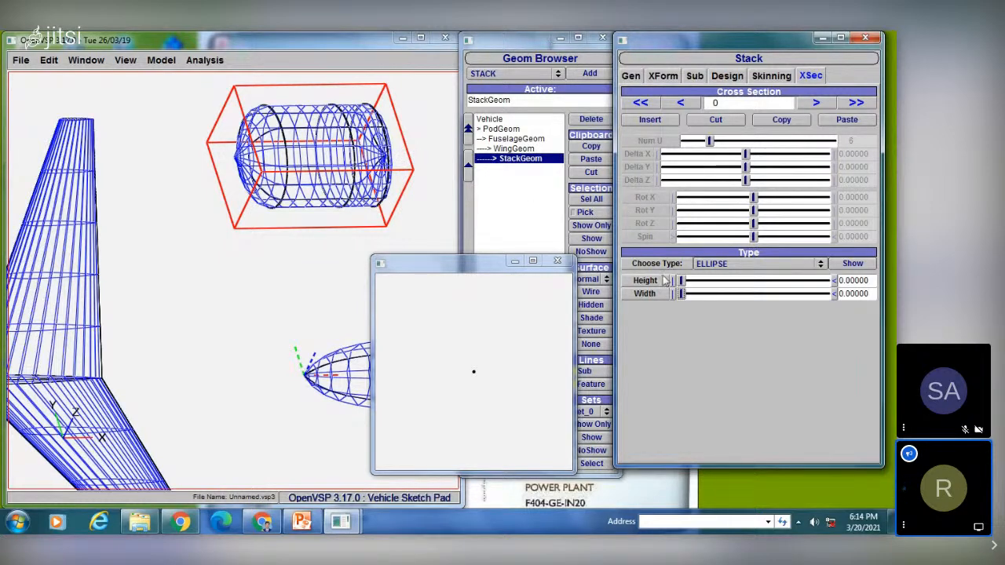
Step: Try a height of about 1.95 with zero width and a width of about 1.77 with zero height, resetting each to 0
left_click_drag(681, 284, 687, 285)
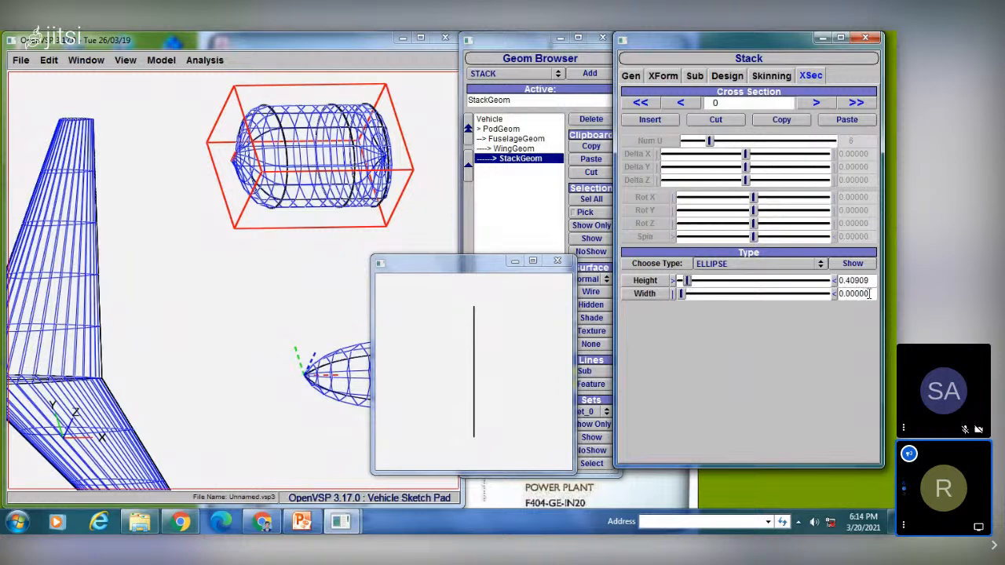
left_click_drag(687, 281, 715, 283)
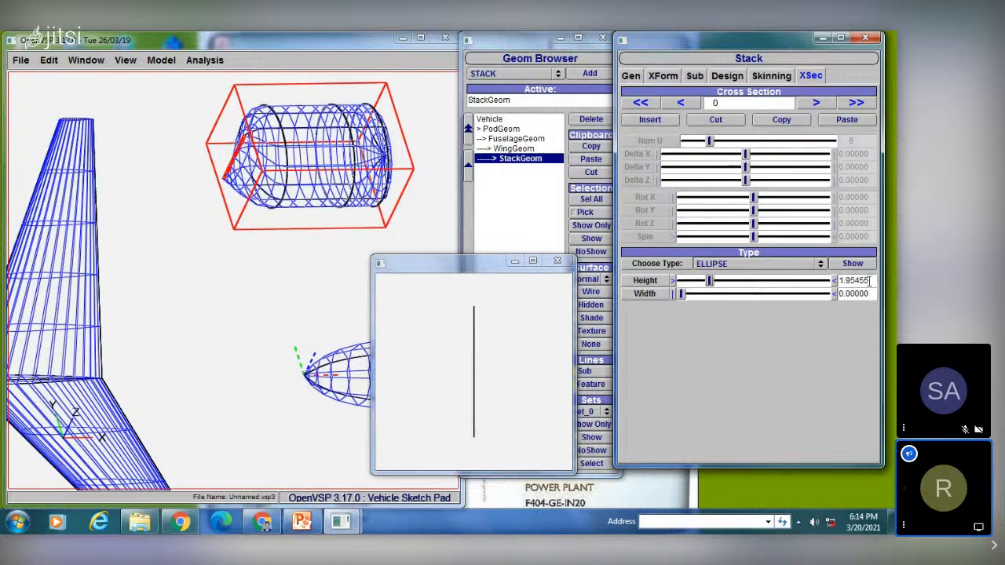
left_click_drag(869, 281, 829, 285)
type("0")
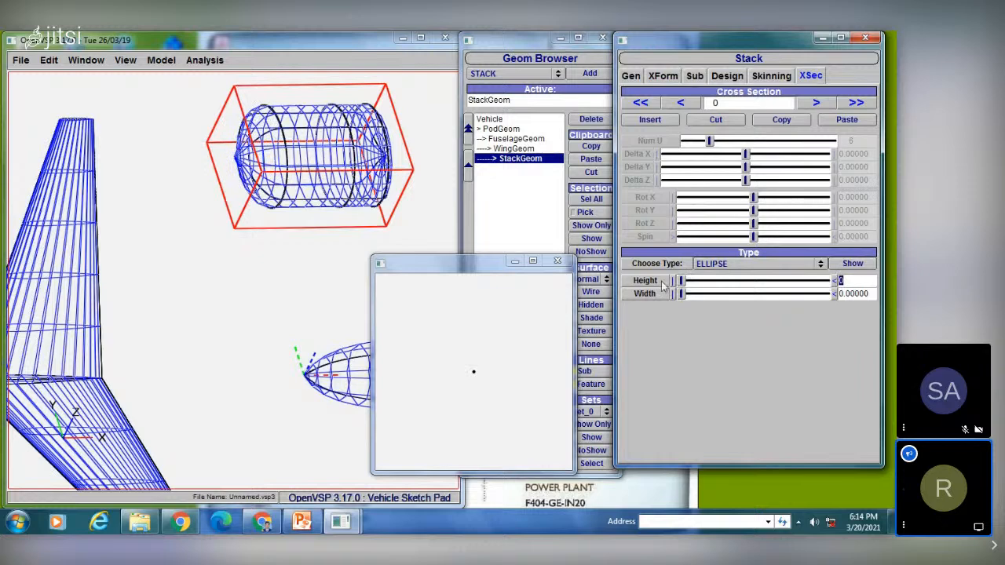
left_click_drag(682, 294, 706, 295)
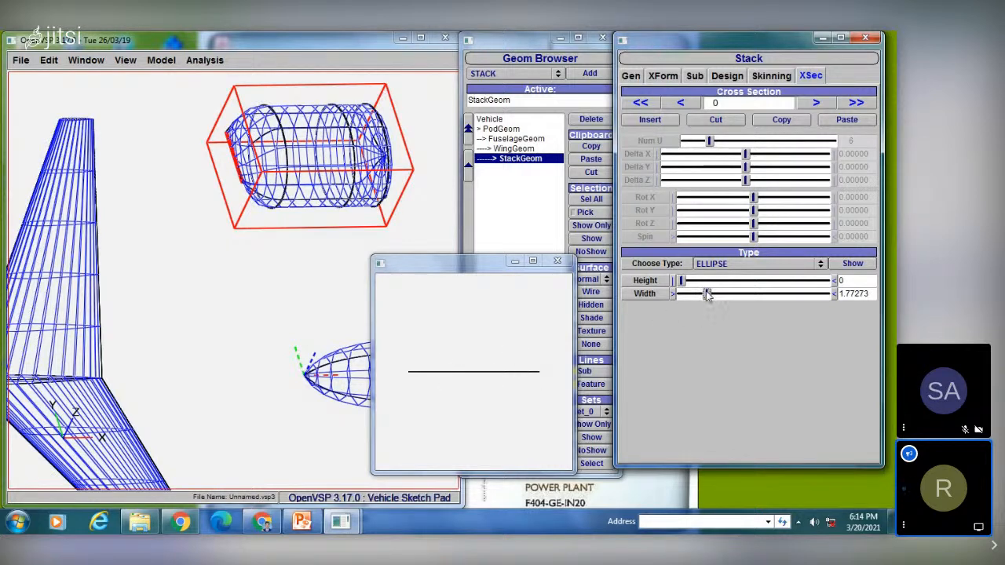
left_click_drag(707, 296, 656, 294)
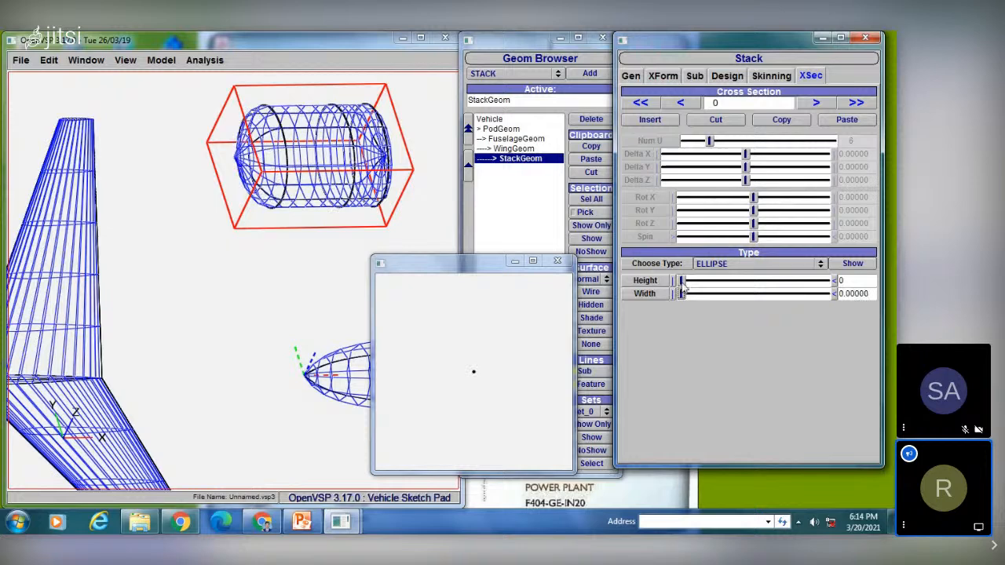
Step: Raise the ellipse's height to about 3.64 at zero width, inspect the stack's front edge, and reset the height to 0
left_click_drag(681, 281, 735, 285)
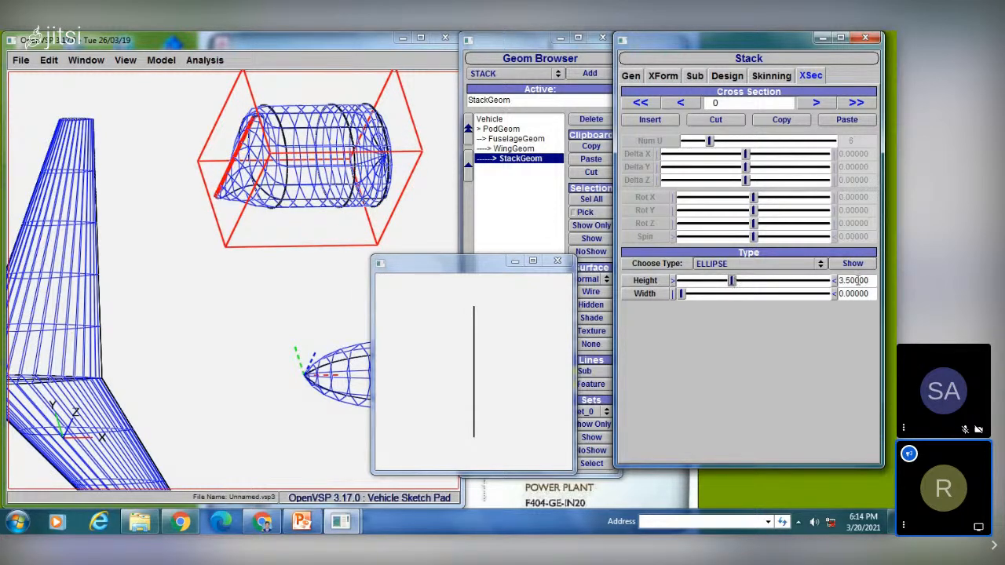
left_click_drag(870, 280, 735, 284)
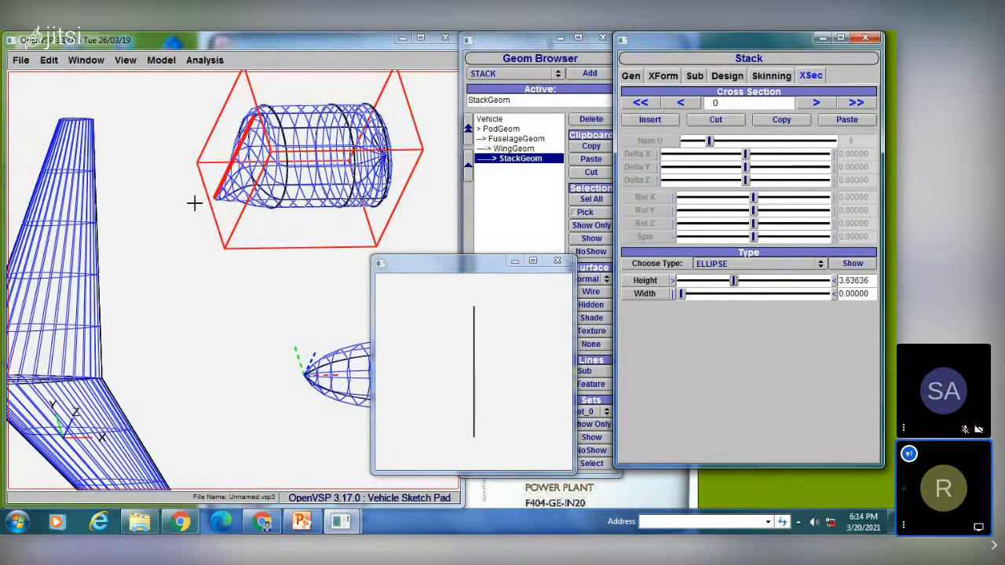
left_click_drag(194, 203, 193, 251)
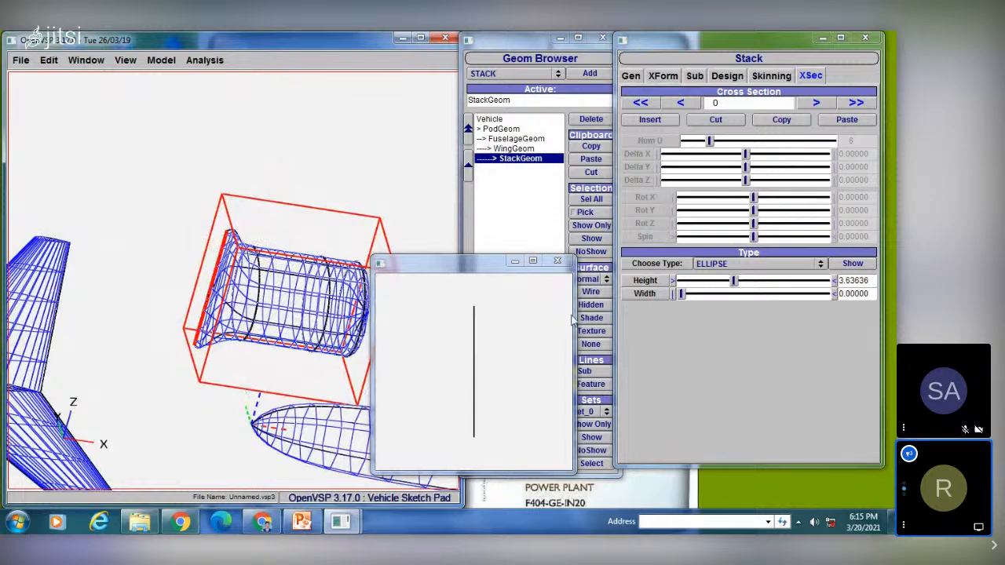
left_click_drag(733, 281, 656, 282)
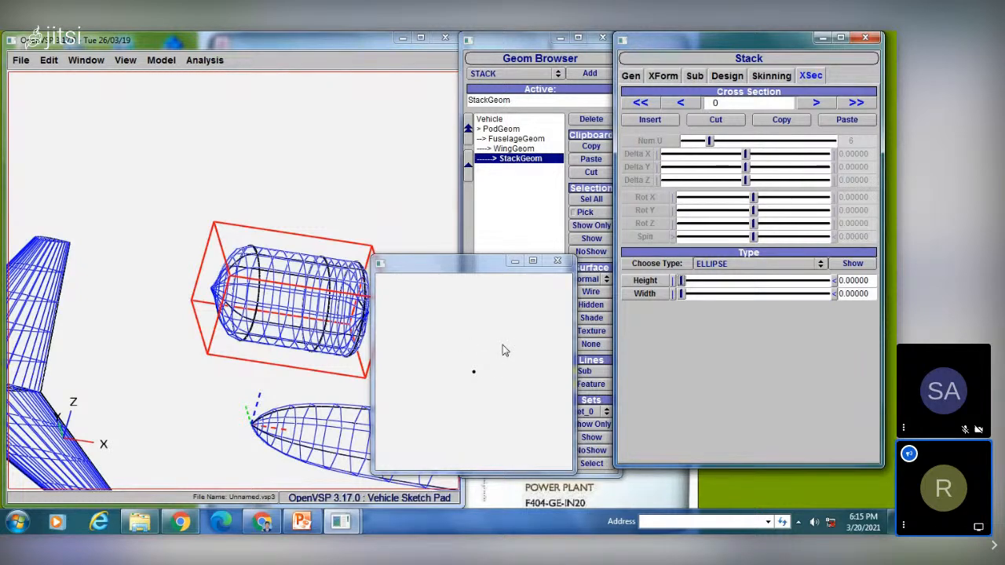
Step: Change the stack's first cross section to SUPER_ELLIPSE with a height of about 0.45 and a width of about 0.64
left_click(723, 264)
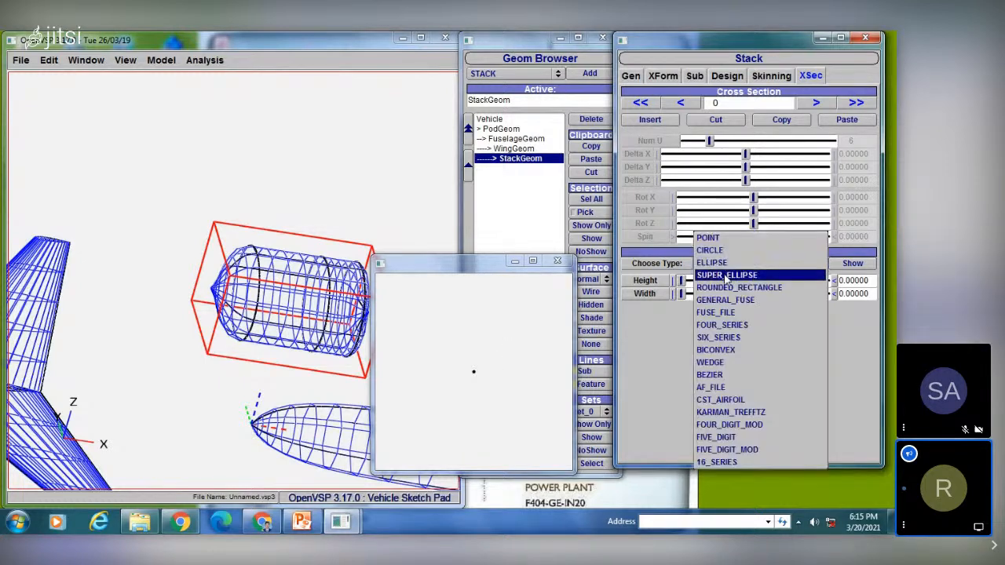
left_click(476, 271)
left_click(730, 263)
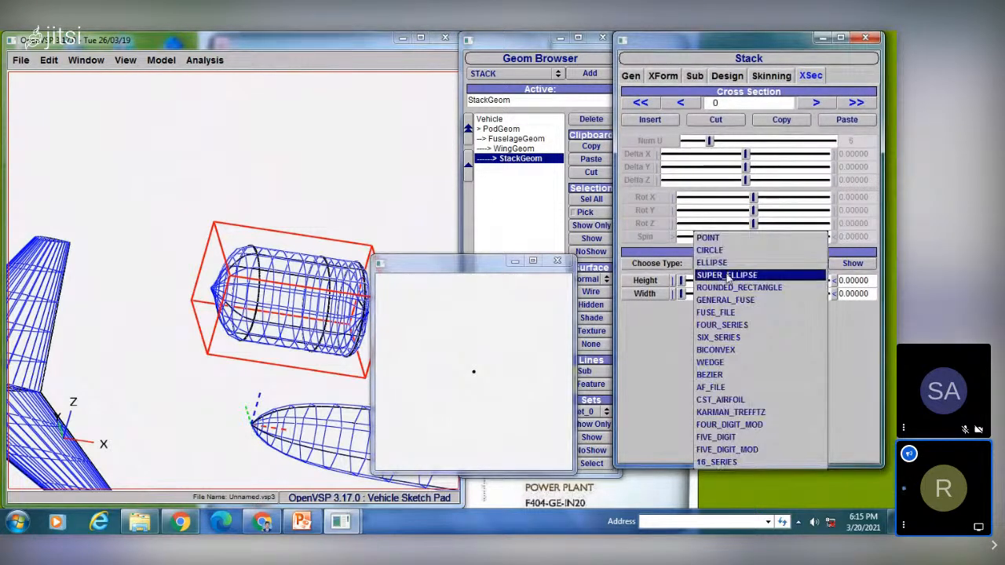
left_click(730, 212)
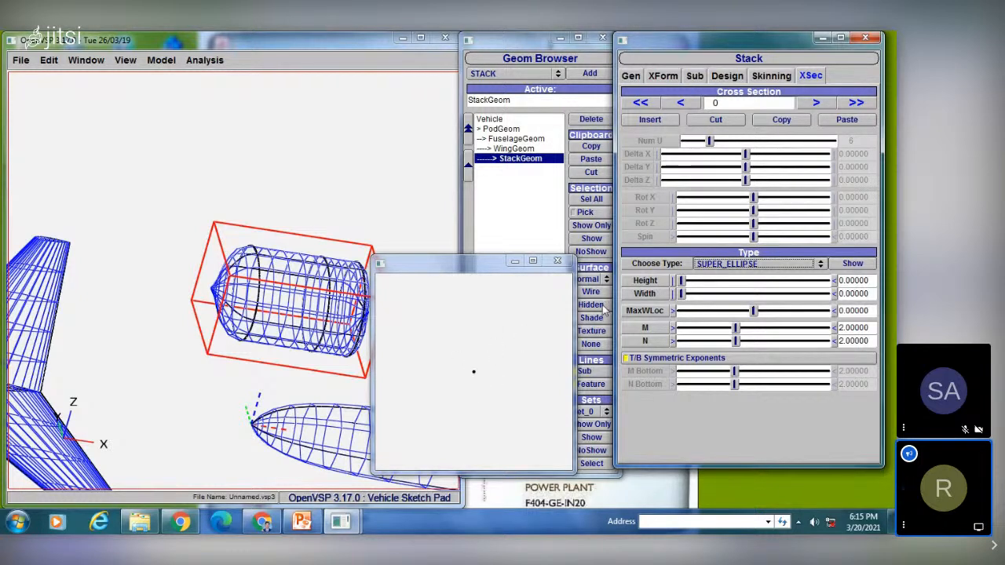
left_click_drag(682, 280, 694, 294)
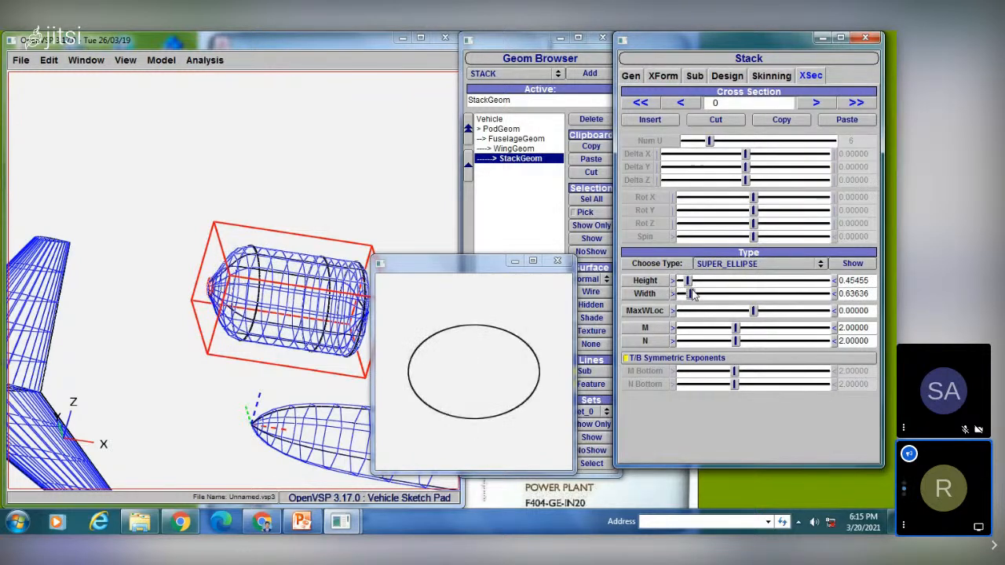
Step: Set the super ellipse's MaxWLoc to about 0.31, M to about 2.73 and N to about 3.21
mouse_move(767, 315)
left_mouse_down()
mouse_move(784, 312)
mouse_move(757, 328)
left_mouse_up()
left_click(769, 340)
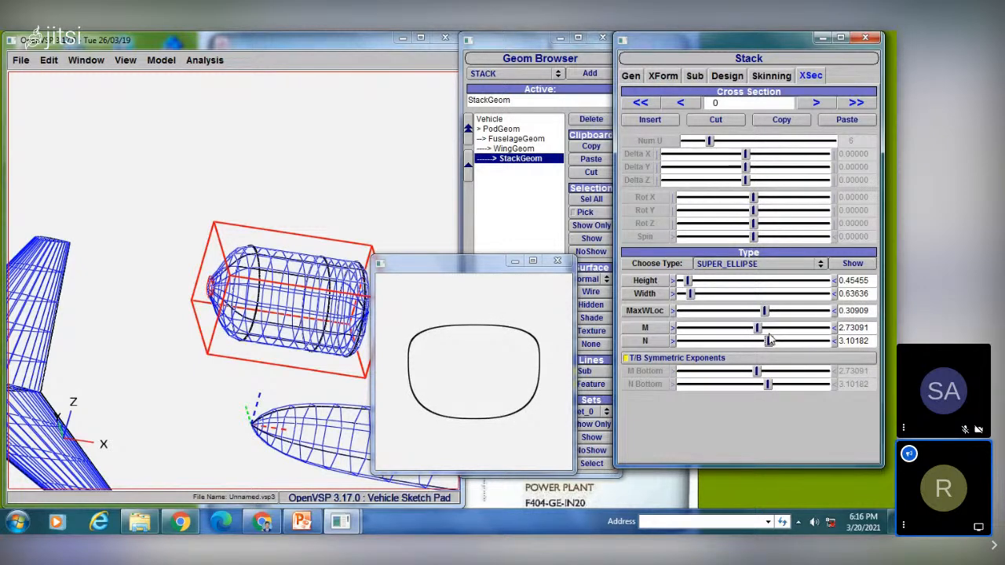
left_click(772, 338)
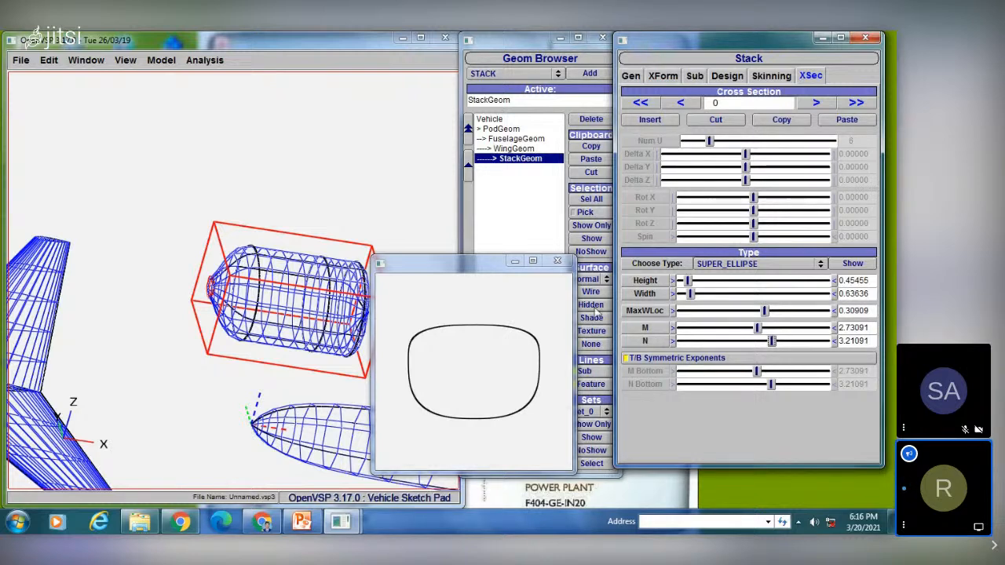
Step: Try the super ellipse with MaxWLoc at about 0.13 and M at about 3.25
left_click_drag(210, 301, 267, 314)
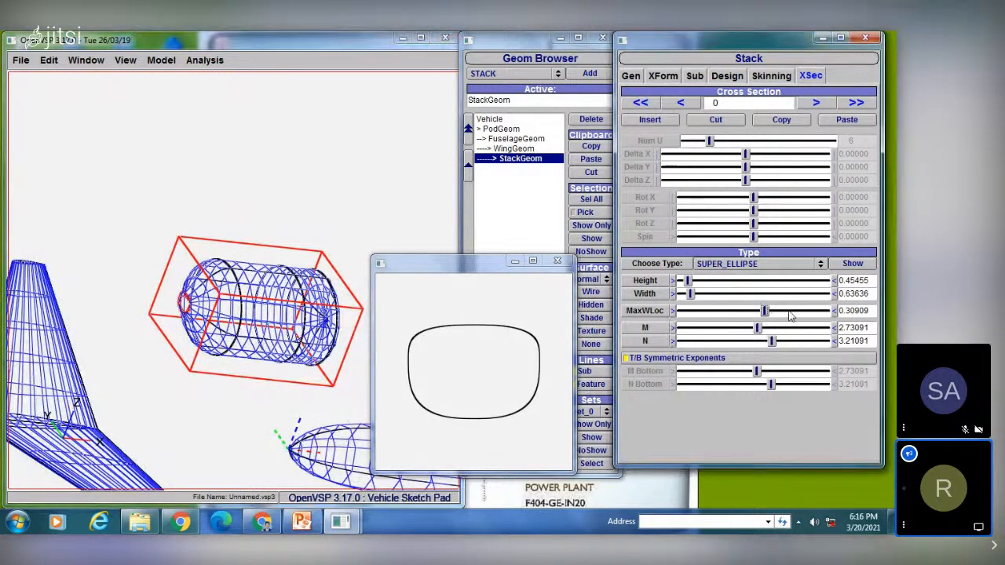
left_click_drag(727, 313, 772, 311)
left_click(760, 312)
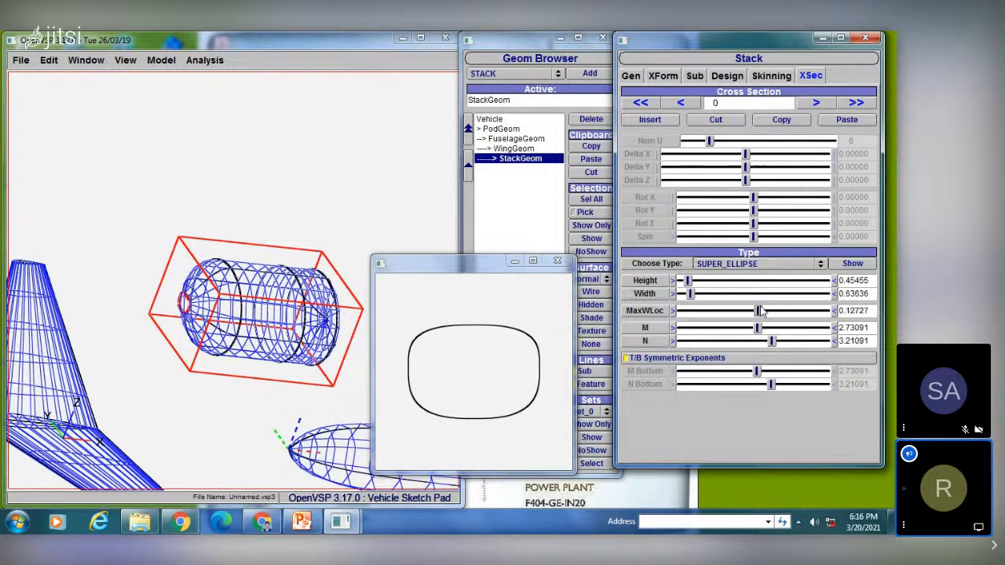
left_click_drag(757, 328, 774, 329)
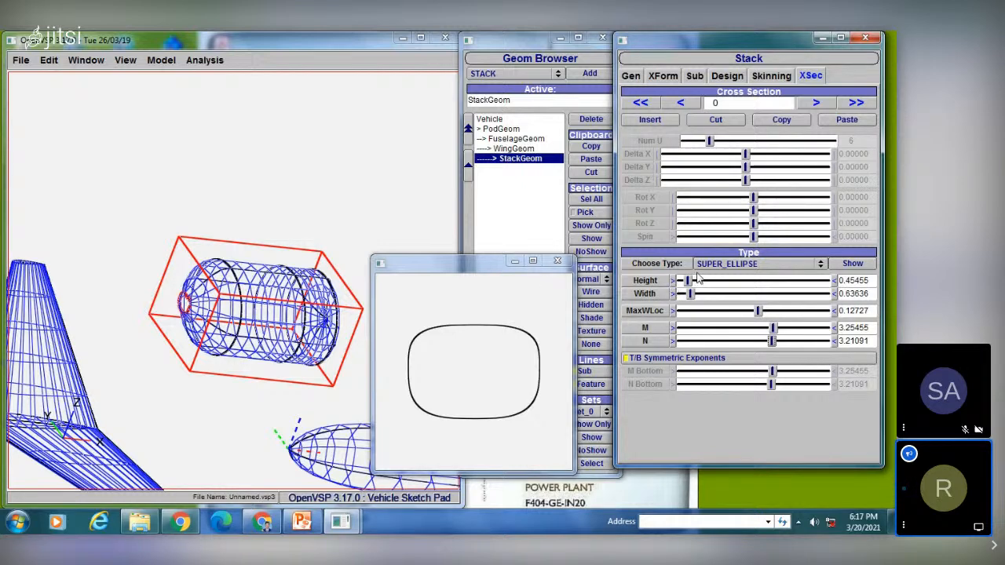
Step: Keep the SUPER_ELLIPSE type and set its M to 2.6 and its MaxWLoc to about -0.53
left_click(721, 264)
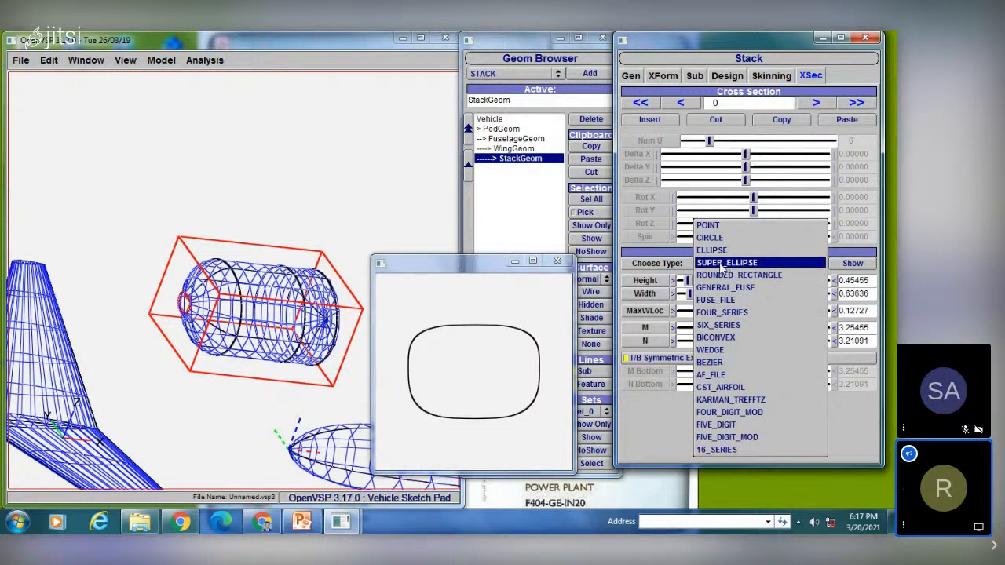
left_click(721, 264)
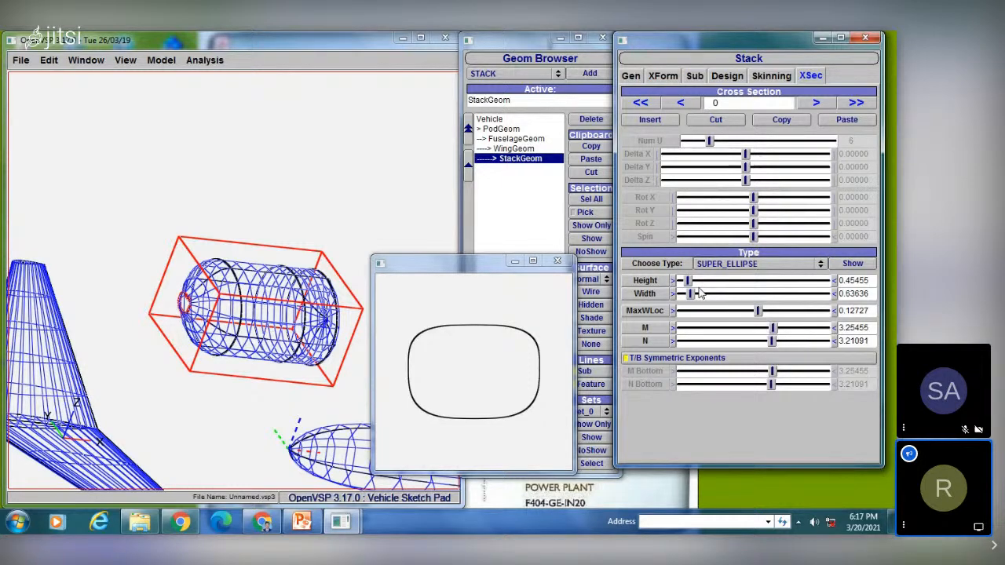
left_click_drag(775, 330, 735, 314)
left_click(738, 313)
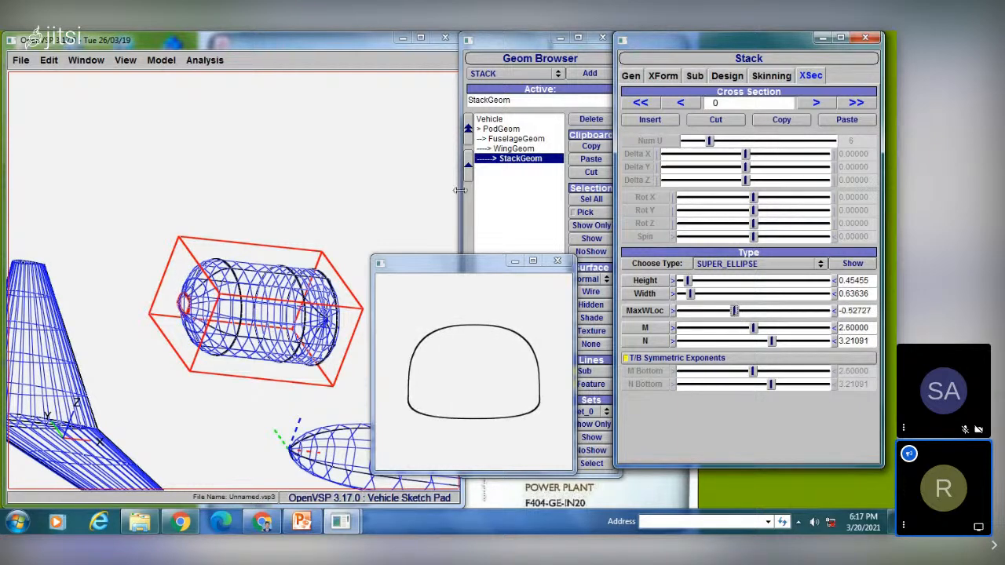
Step: Select the fuselage, browse its front cross sections, and make cross section 1 current
left_click(503, 139)
middle_click_drag(298, 380, 171, 211)
mouse_move(250, 287)
left_mouse_down()
mouse_move(277, 296)
mouse_move(232, 288)
left_mouse_up()
middle_click_drag(128, 274, 10, 309)
left_click(815, 103)
left_click(681, 103)
left_click(682, 103)
left_click(682, 103)
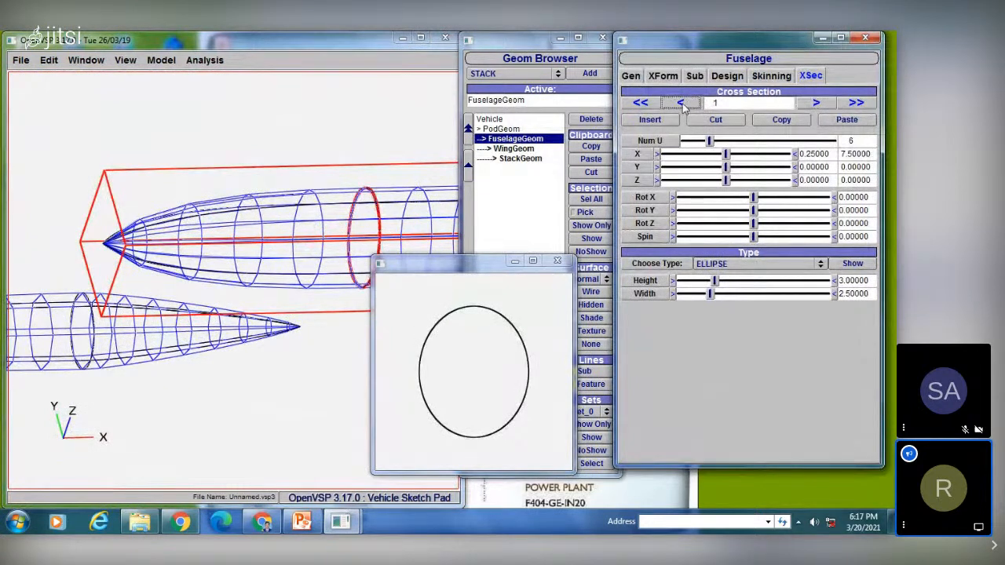
left_click(683, 103)
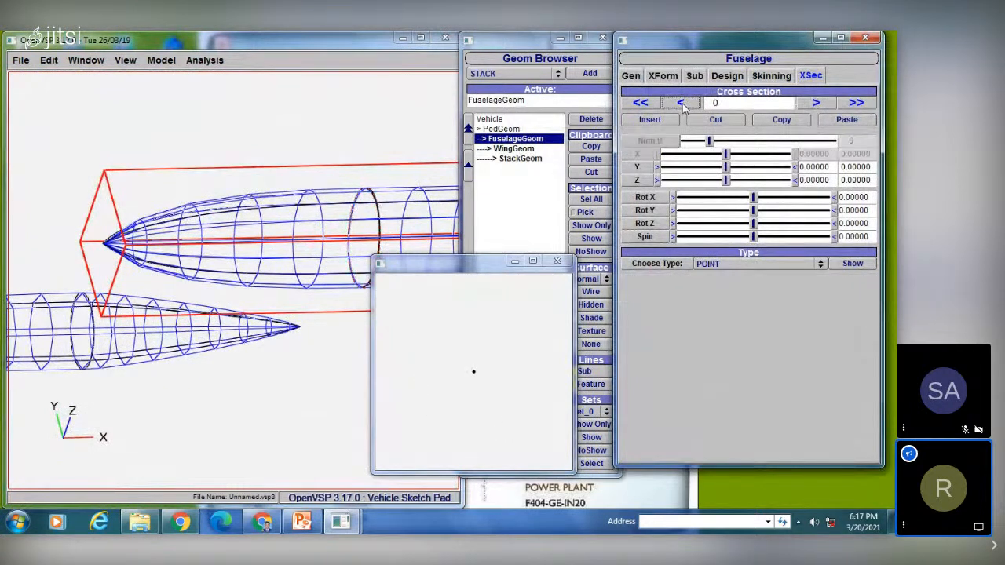
left_click(816, 103)
Step: Try cross section 1 as a SUPER_ELLIPSE with height about 4.20, width 5.91, MaxWLoc 0.62, M 2.53 and N 2.95, and inspect the fuselage
left_click(724, 266)
left_click(726, 274)
left_click(727, 280)
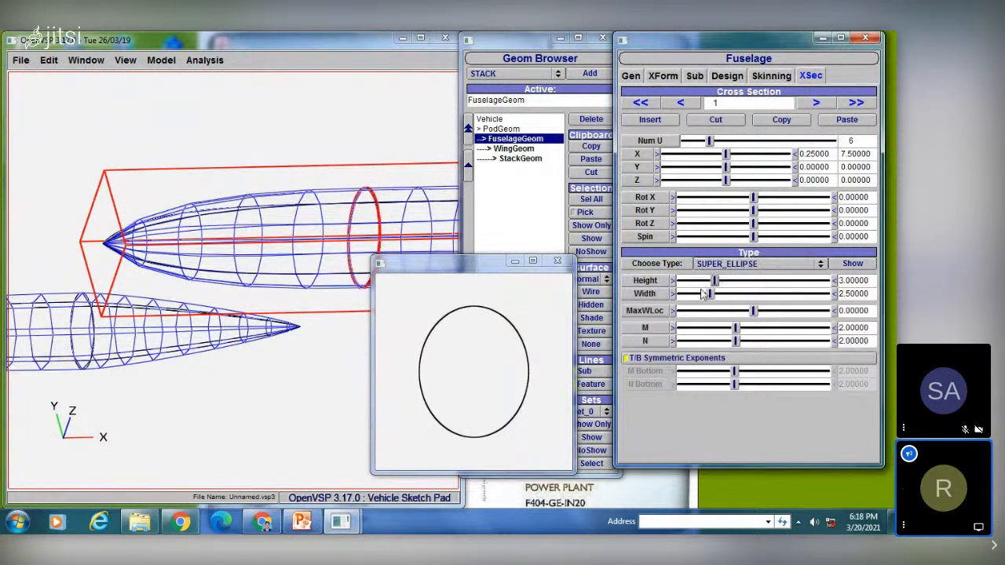
left_click(749, 295)
left_click_drag(754, 312, 777, 310)
left_click_drag(735, 339, 763, 341)
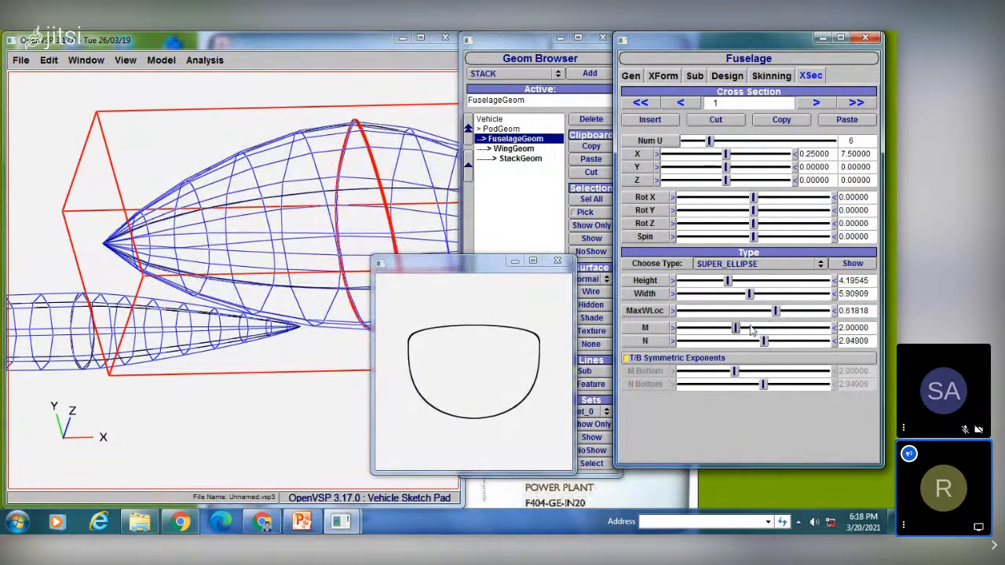
left_click(751, 329)
left_click_drag(314, 265, 284, 235)
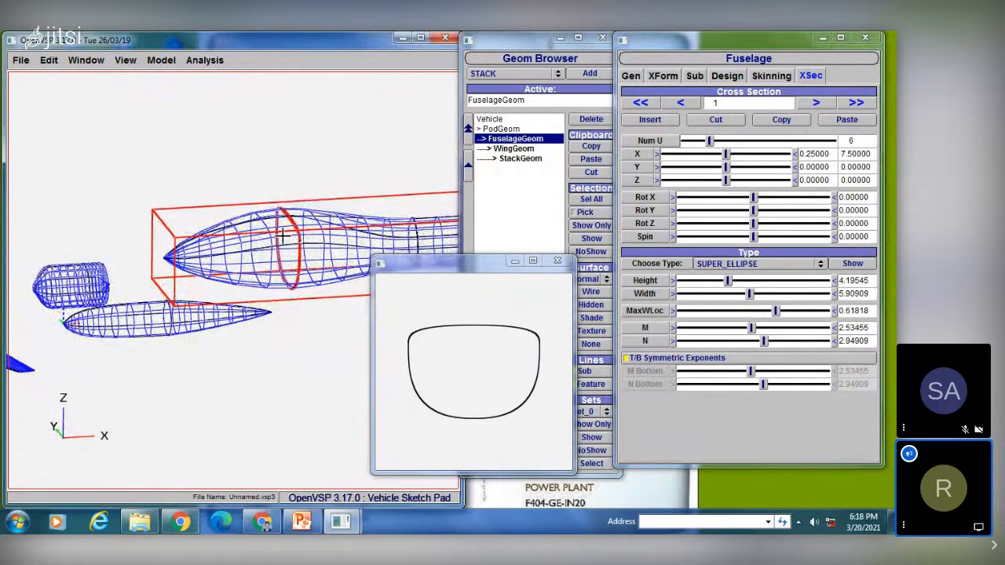
Step: Change the fuselage's cross section 1 to ROUNDED_RECTANGLE with a height of about 5.42 and a width of about 7.74
left_click(714, 264)
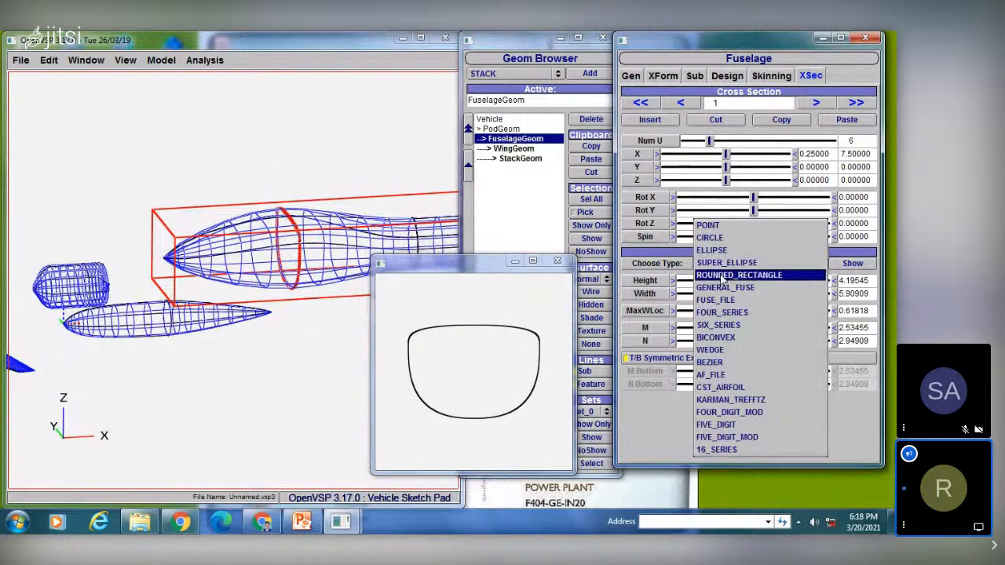
left_click(721, 276)
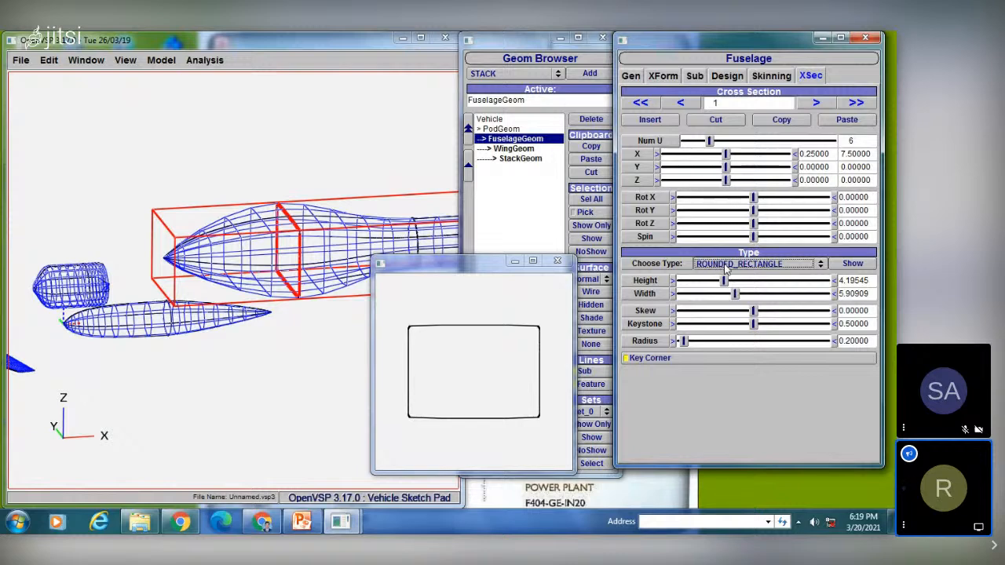
left_click_drag(722, 280, 751, 294)
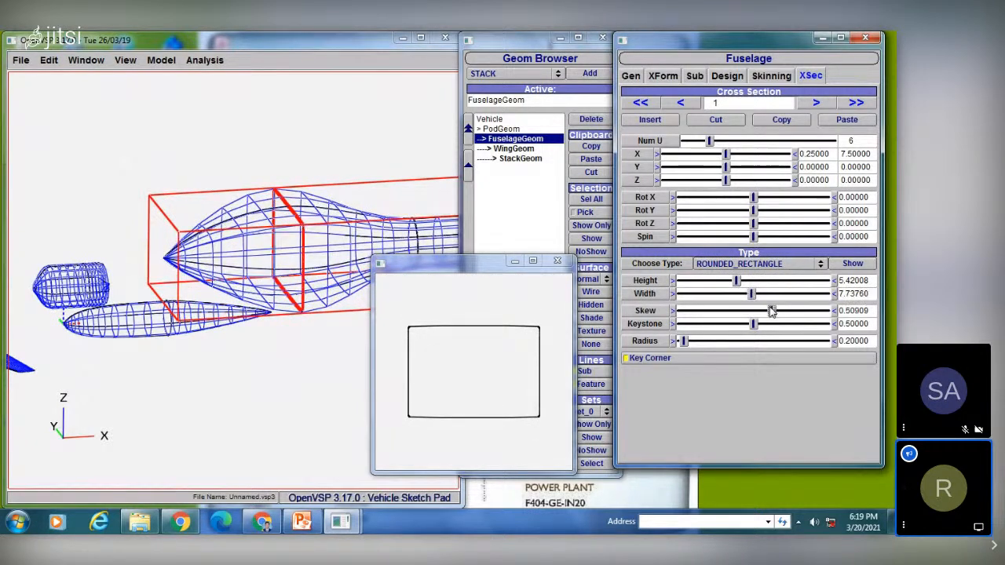
Step: Skew the rounded rectangle to about 0.51, and reduce the skew to about 0.25
left_click(771, 311)
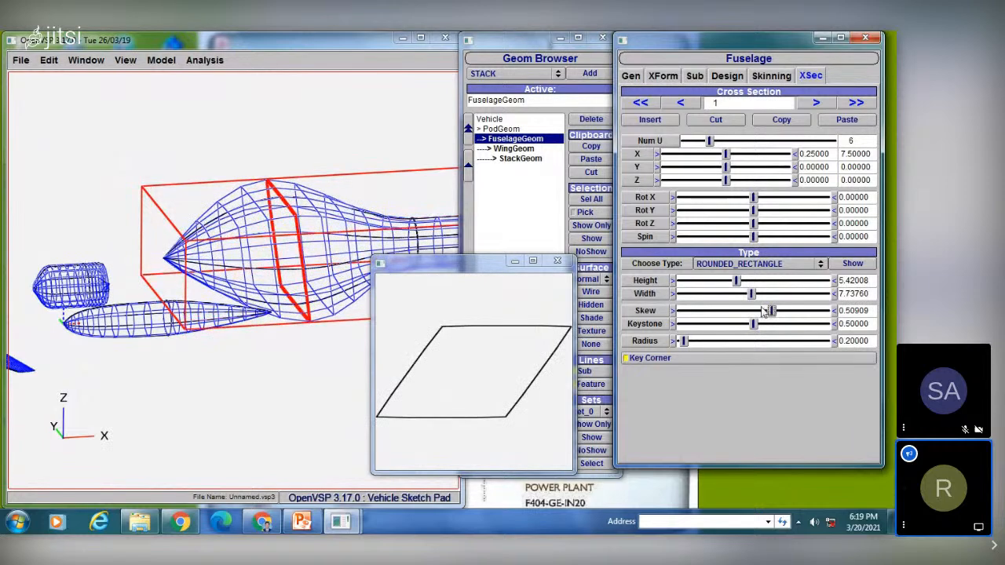
left_click(761, 312)
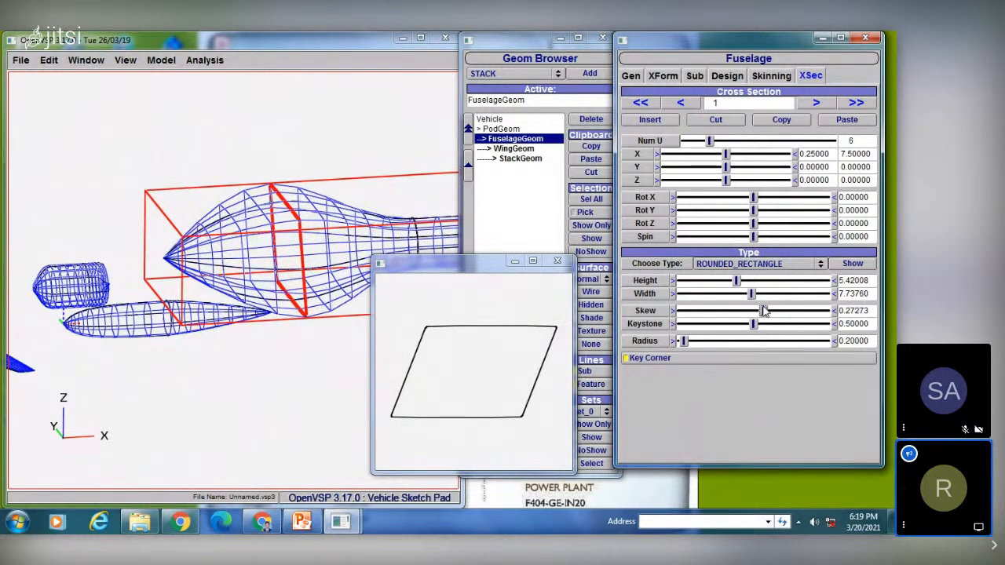
left_click_drag(762, 310, 762, 311)
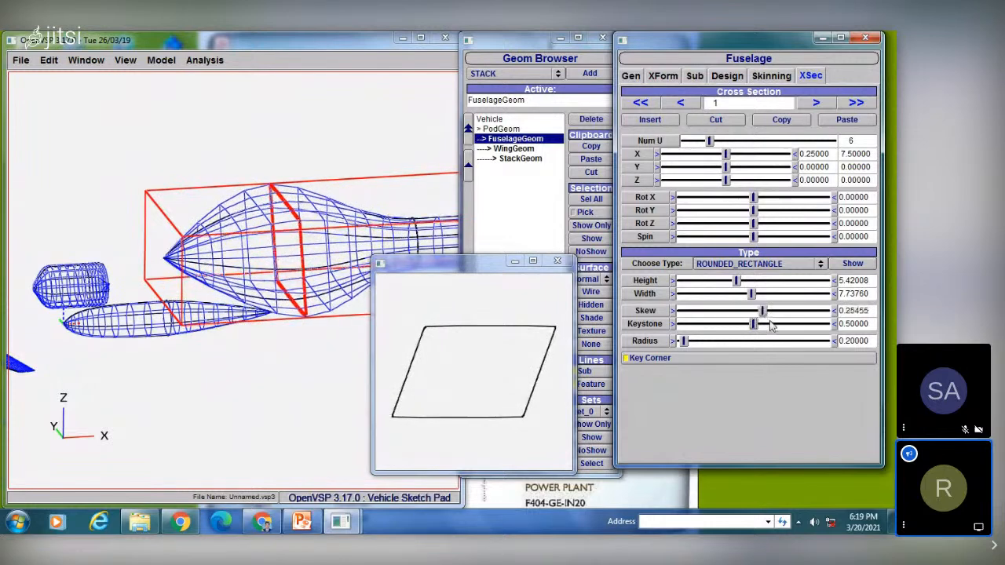
Step: Raise the rounded rectangle's keystone gradually through about 0.60 and 0.75 to about 0.88
left_click(770, 324)
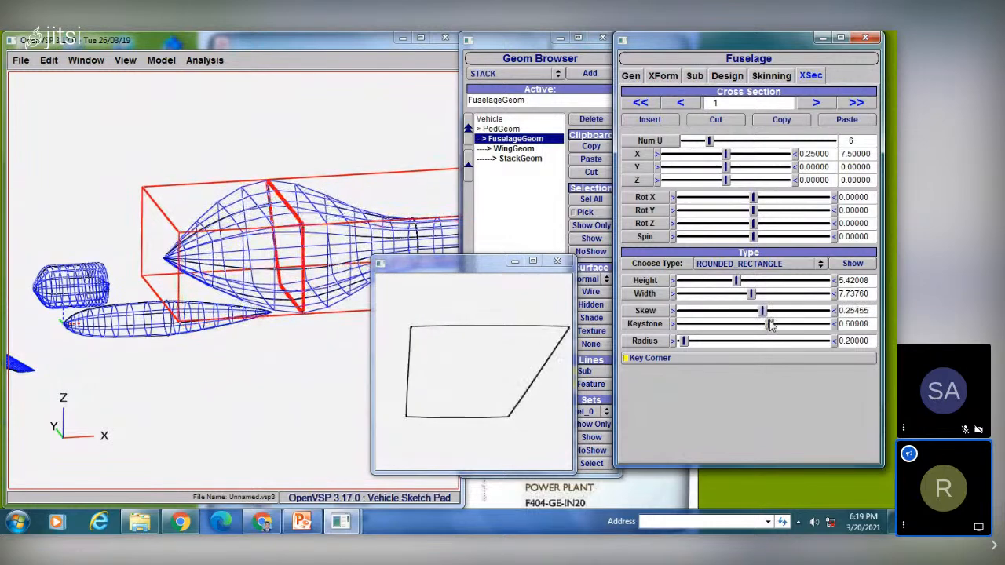
left_click_drag(769, 325, 768, 324)
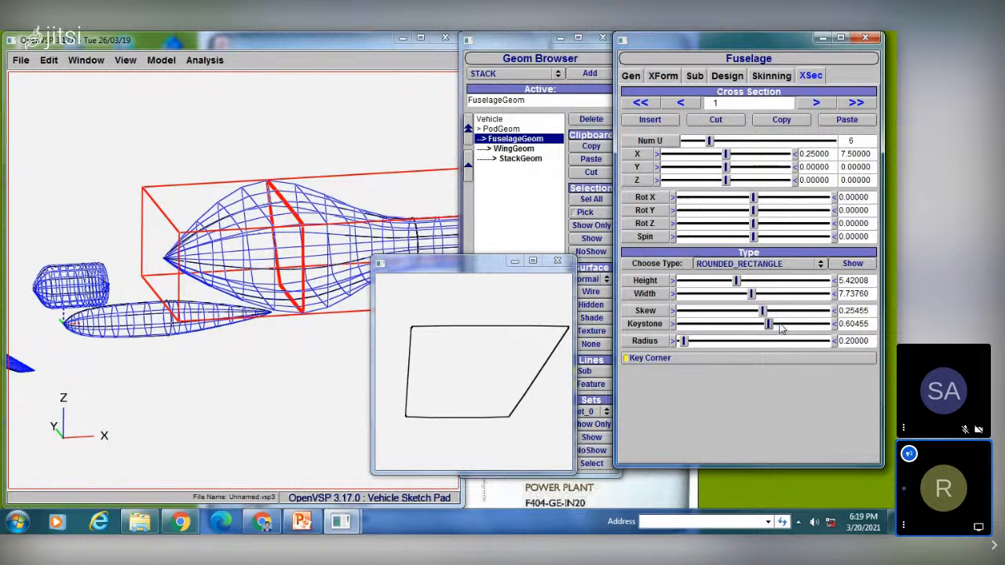
left_click(782, 325)
left_click_drag(782, 325, 785, 325)
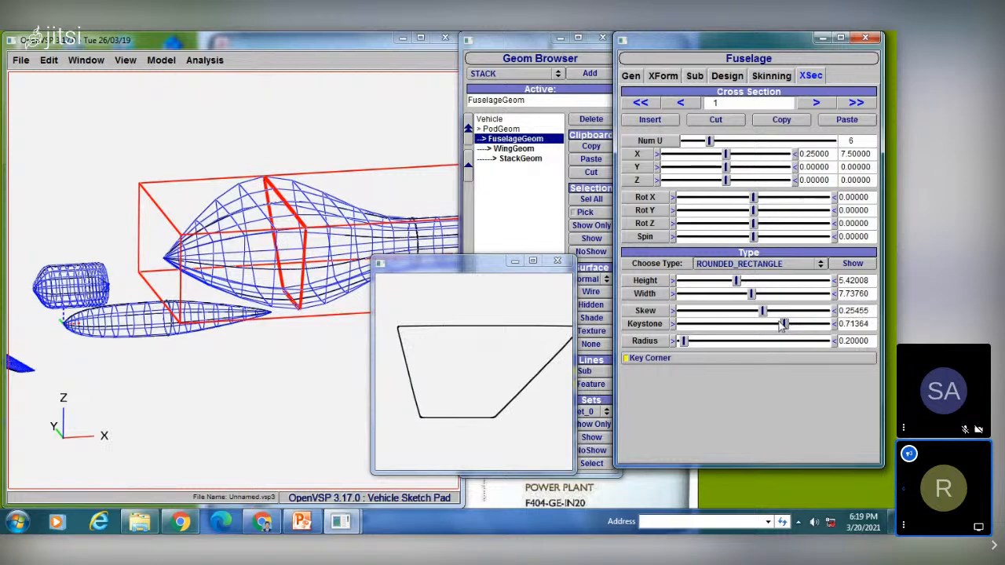
left_click_drag(782, 325, 787, 325)
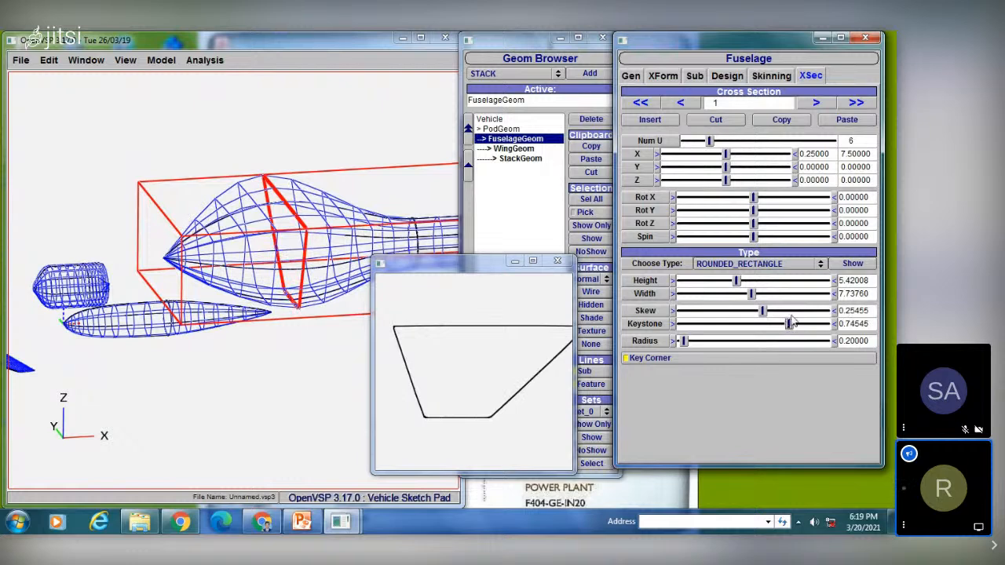
left_click(809, 320)
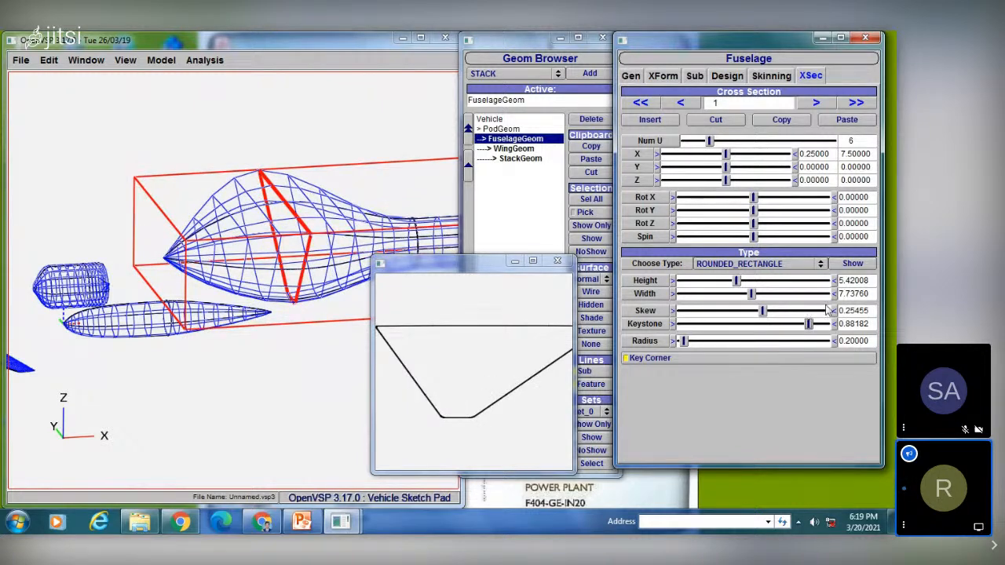
Step: Set the rounded rectangle's corner radius to 0 and its keystone to about 0.85
left_click(826, 324)
left_click(808, 322)
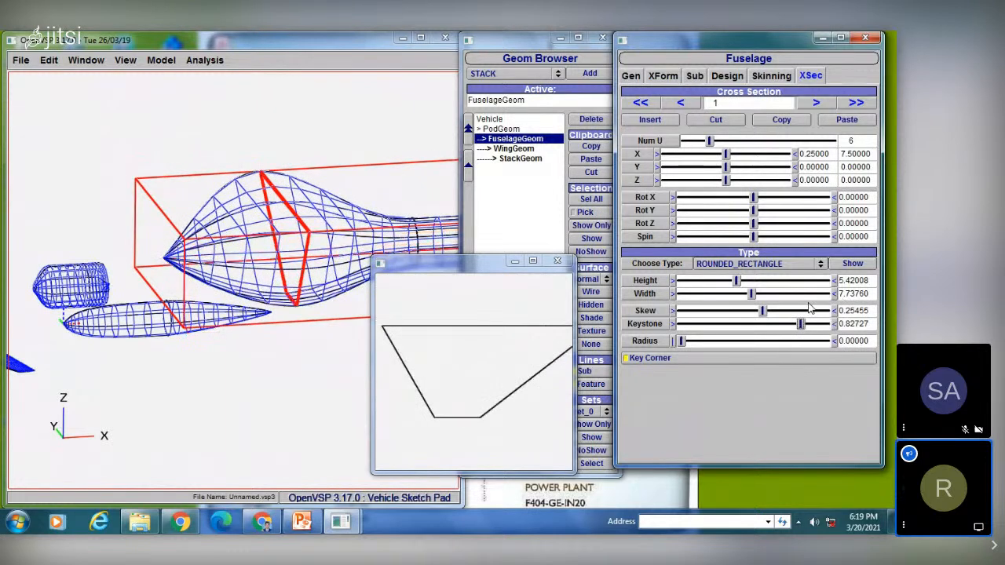
left_click(803, 324)
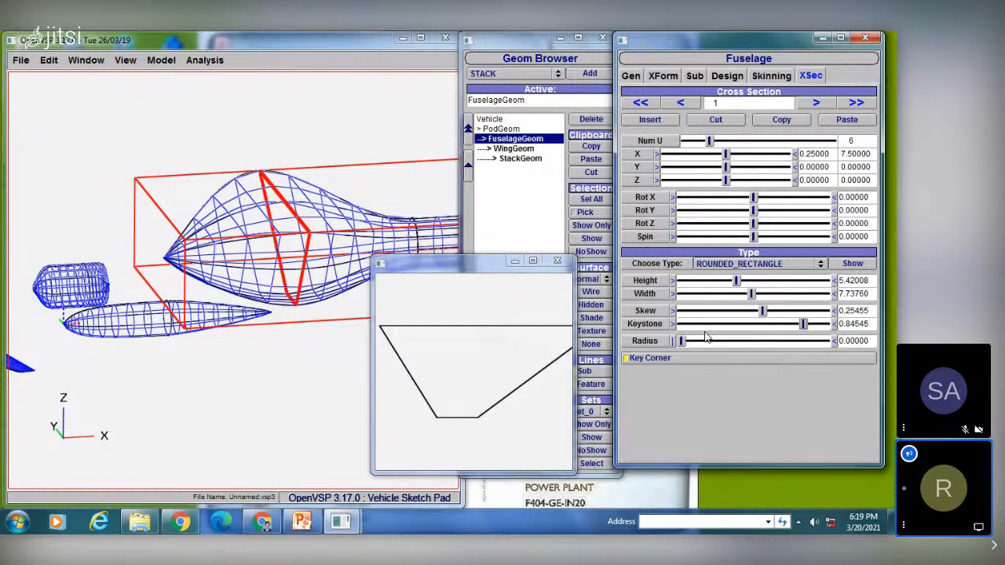
Step: Try keystone values of about 0.75, 1.0 and 0, attempt to increase the corner radius, and set the keystone to 0.10
mouse_move(801, 324)
left_mouse_down()
mouse_move(777, 325)
mouse_move(789, 324)
left_mouse_up()
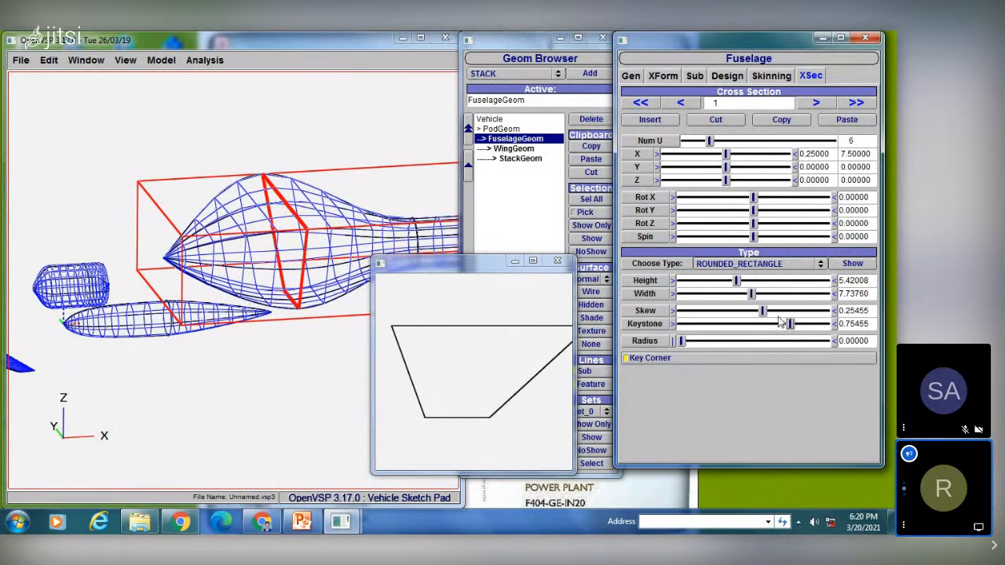
left_click_drag(790, 324, 826, 324)
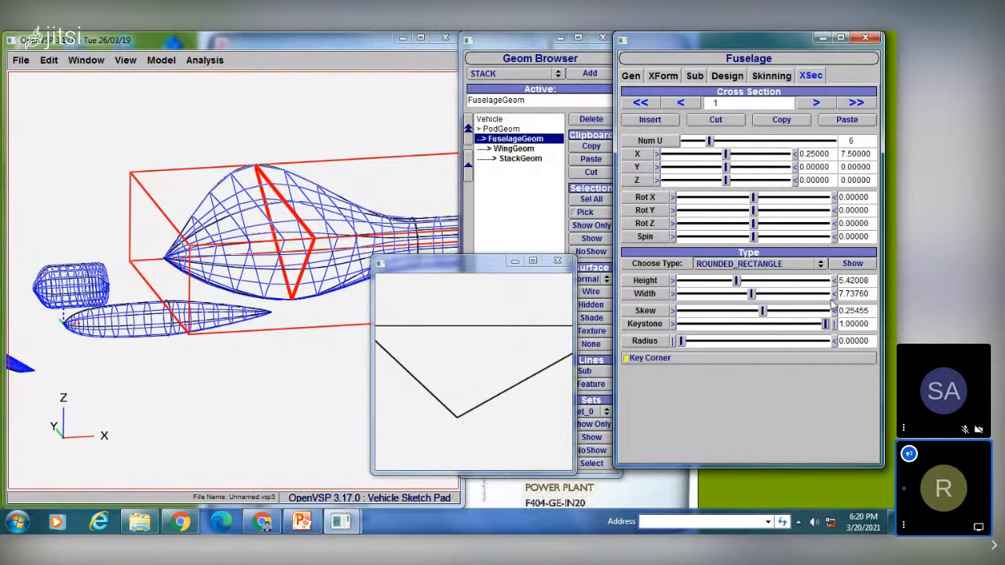
left_click_drag(697, 323, 666, 327)
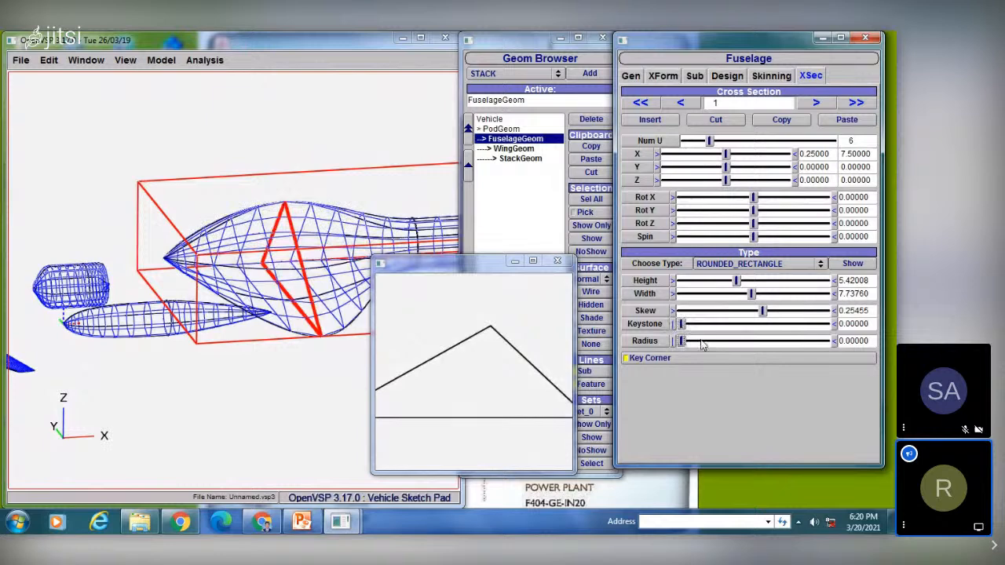
left_click_drag(683, 340, 698, 338)
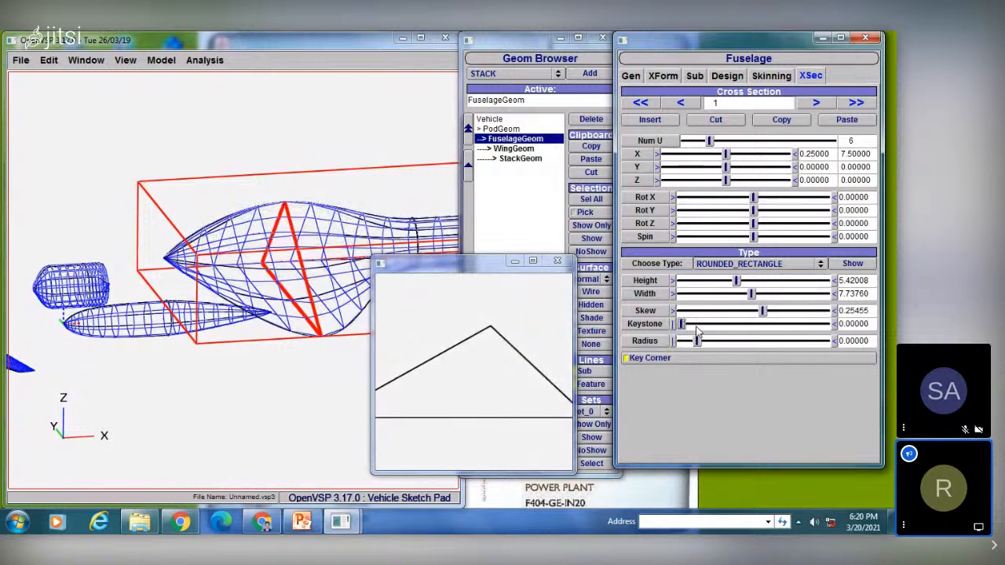
left_click(695, 323)
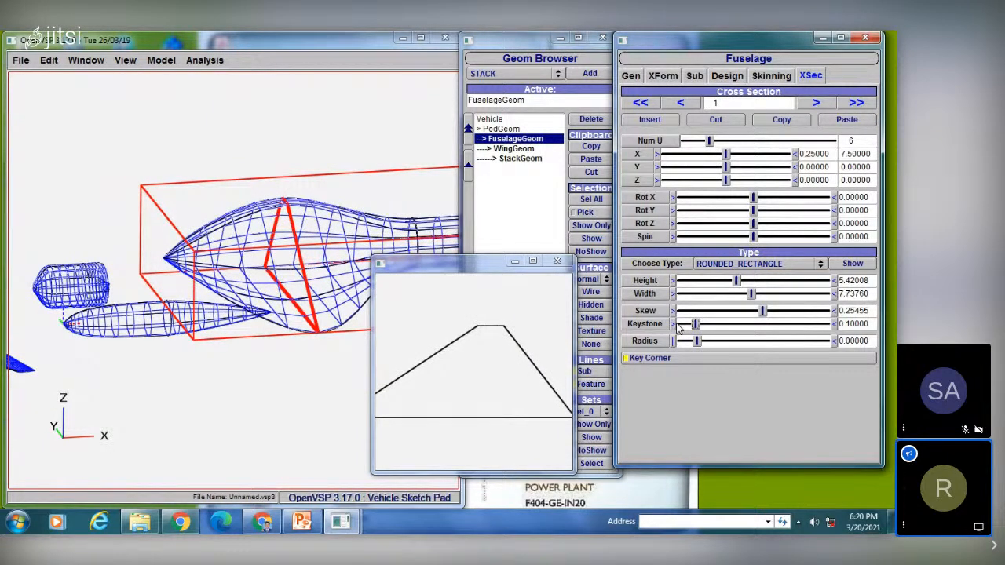
Step: Try a keystone of 0 on the rounded rectangle, raise it to about 0.14, and set the corner radius to about 1.06
left_click(678, 326)
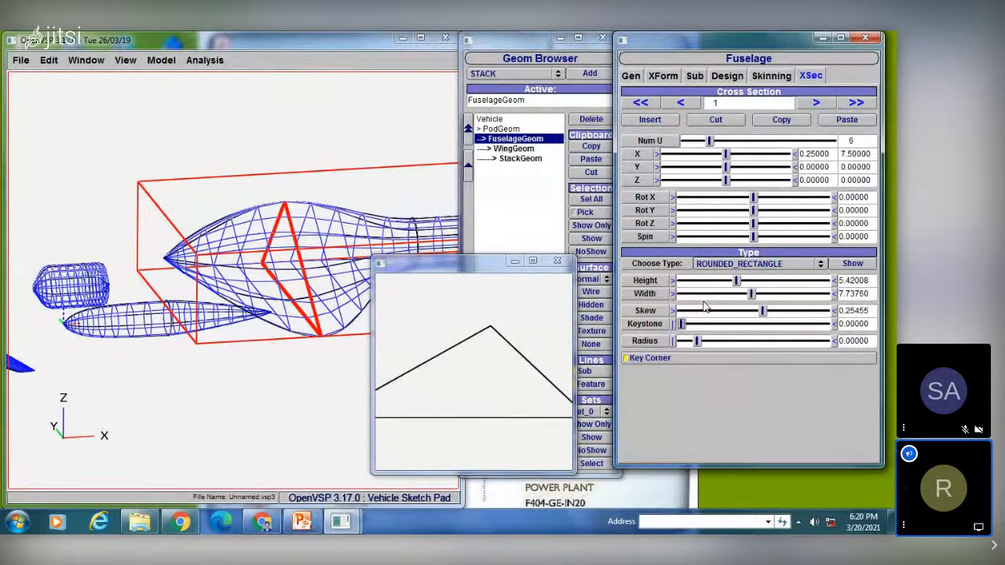
left_click(700, 325)
left_click_drag(697, 340, 722, 342)
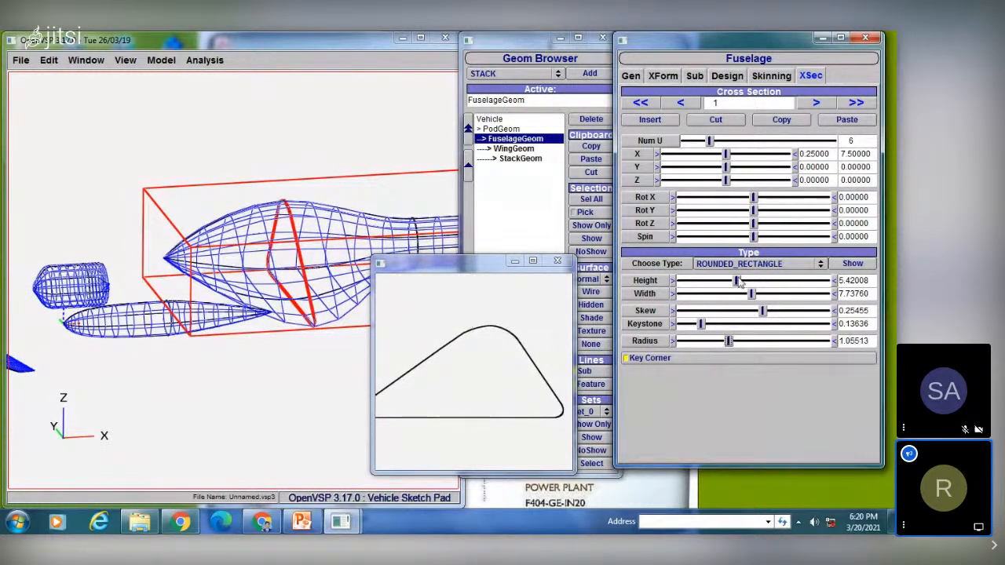
Step: Set the rounded rectangle's height to about 4.32, its keystone to about 0.03 and its skew to about -0.55
left_click_drag(738, 281, 726, 281)
left_click_drag(699, 323, 685, 323)
left_click(762, 311)
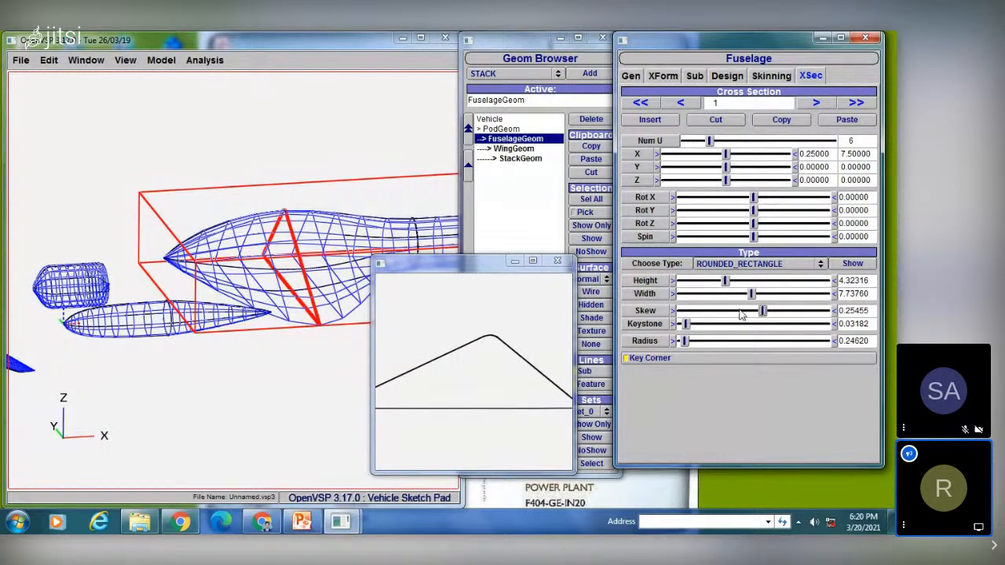
left_click(732, 311)
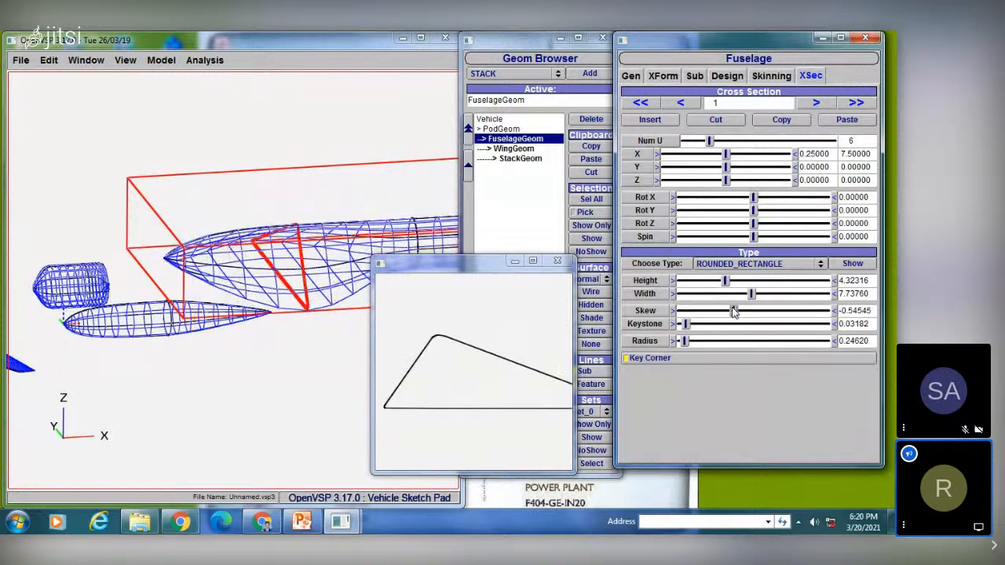
Step: Set both the height and the width of the rounded rectangle cross section to 0
left_click_drag(867, 280, 837, 281)
type("0")
key("Return")
left_click_drag(870, 294, 813, 294)
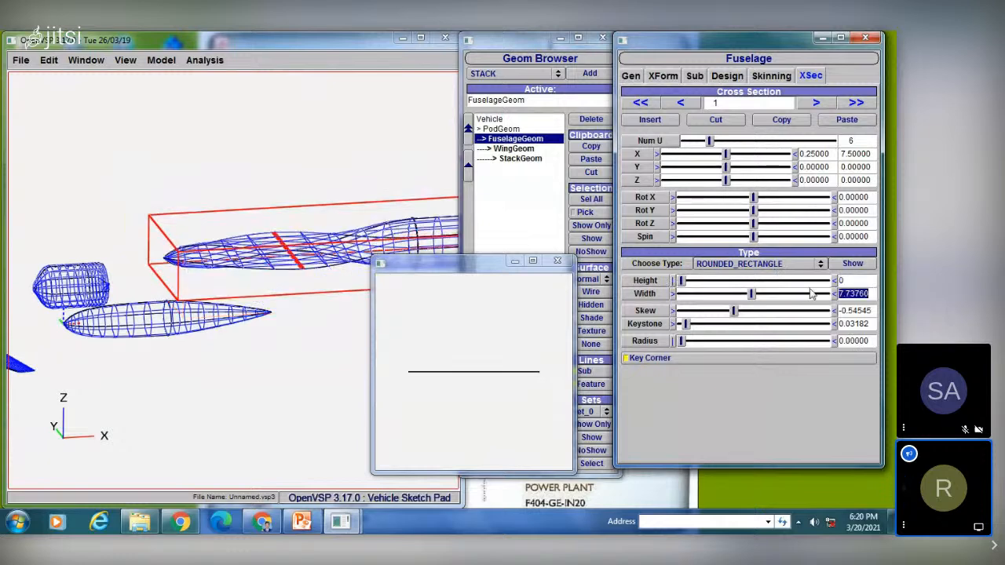
type("0")
key("Return")
Step: Reset the rounded rectangle's skew, keystone and corner radius to 0
left_click_drag(868, 310, 814, 309)
type("0")
key("Return")
left_click_drag(869, 323, 838, 343)
type("0")
key("Return")
type("0")
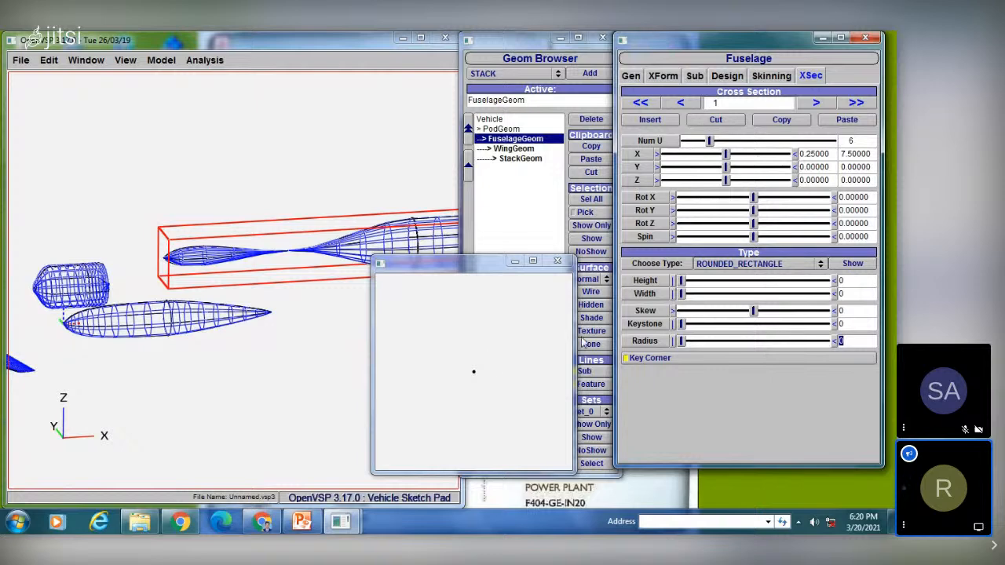
Step: Resize the rounded rectangle to about 1.74 high and 1.95 wide, and skew it to about -0.82
left_click(683, 283)
mouse_move(682, 281)
left_mouse_down()
mouse_move(698, 282)
mouse_move(699, 293)
left_mouse_up()
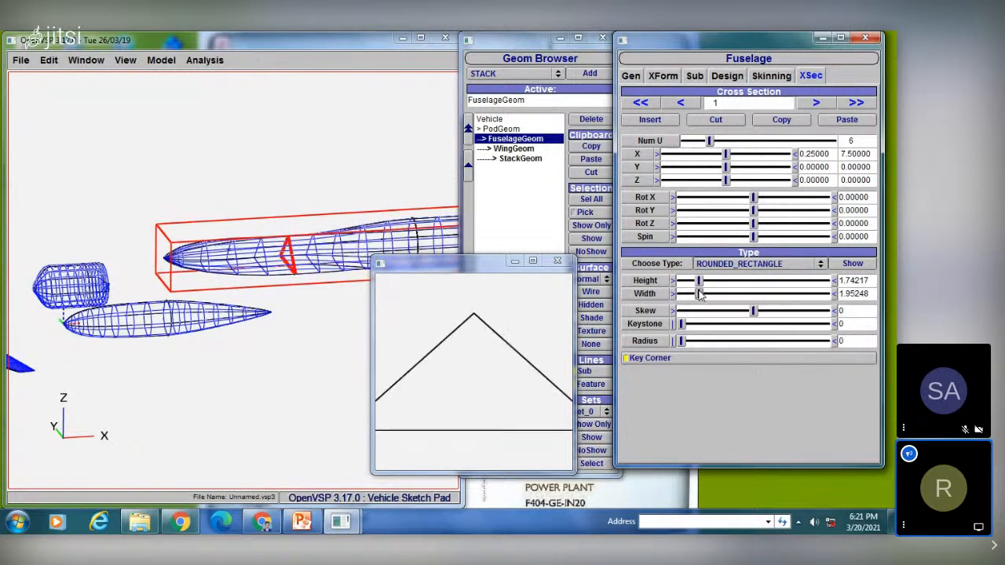
left_click_drag(753, 311, 716, 313)
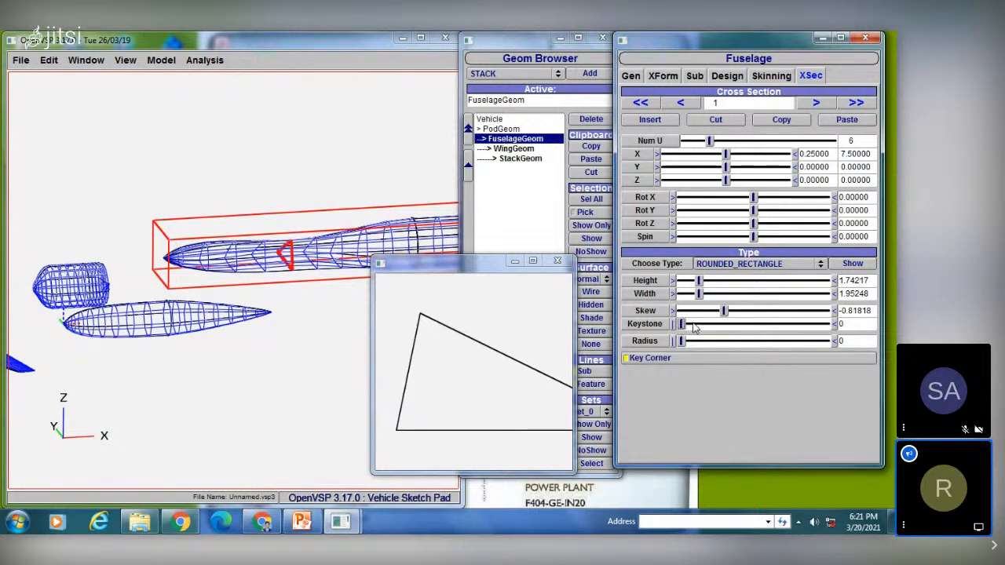
Step: Set the rounded rectangle's keystone to about 0.14, its corner radius to about 0.27 and its skew to about -1.44
left_click(701, 325)
scroll(710, 341, "up", 2)
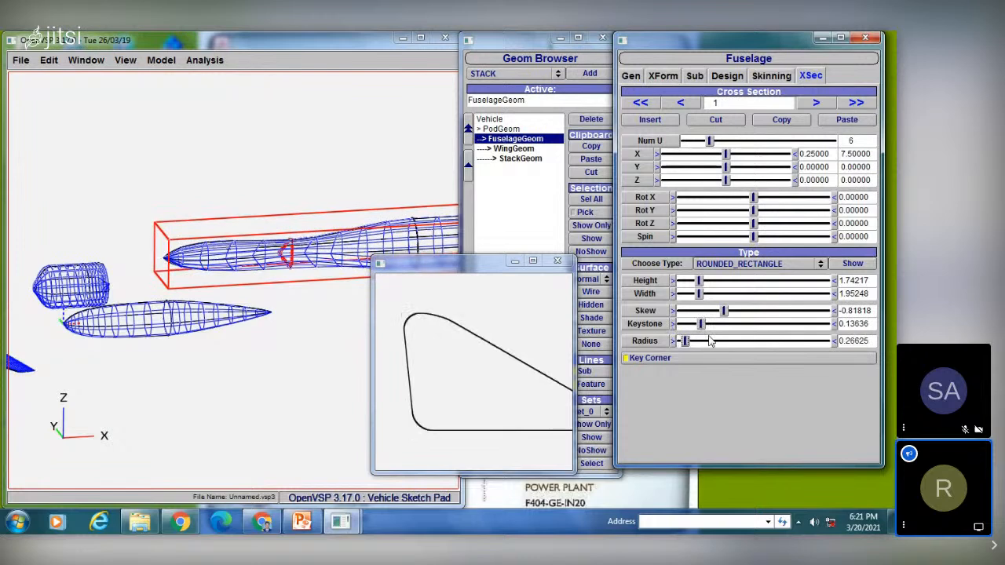
left_click_drag(705, 316, 705, 313)
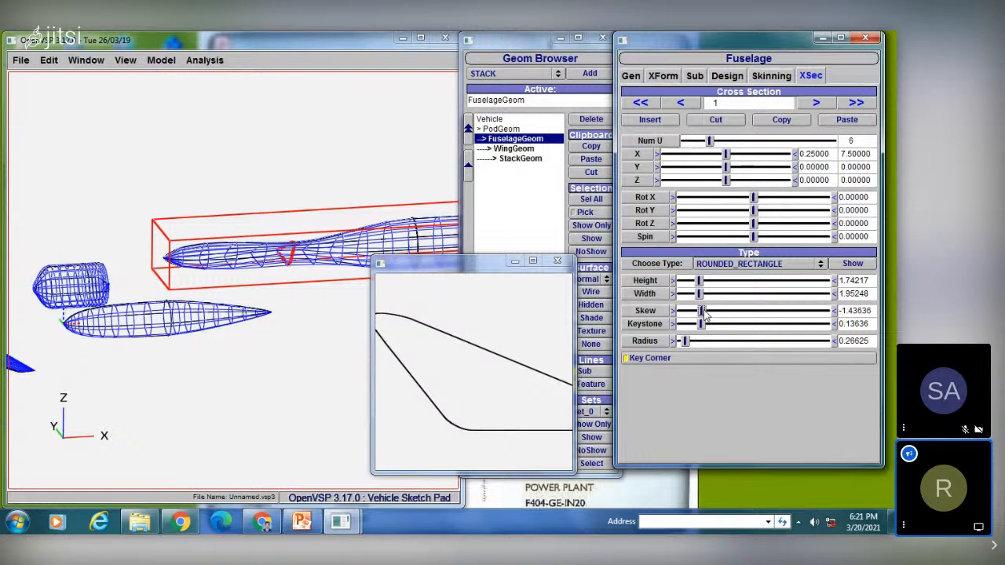
Step: Change cross section 1 to GENERAL_FUSE with top and bottom tangent angles of about 75.7 and 67.1, width 2.83 and height 0.91
left_click(724, 266)
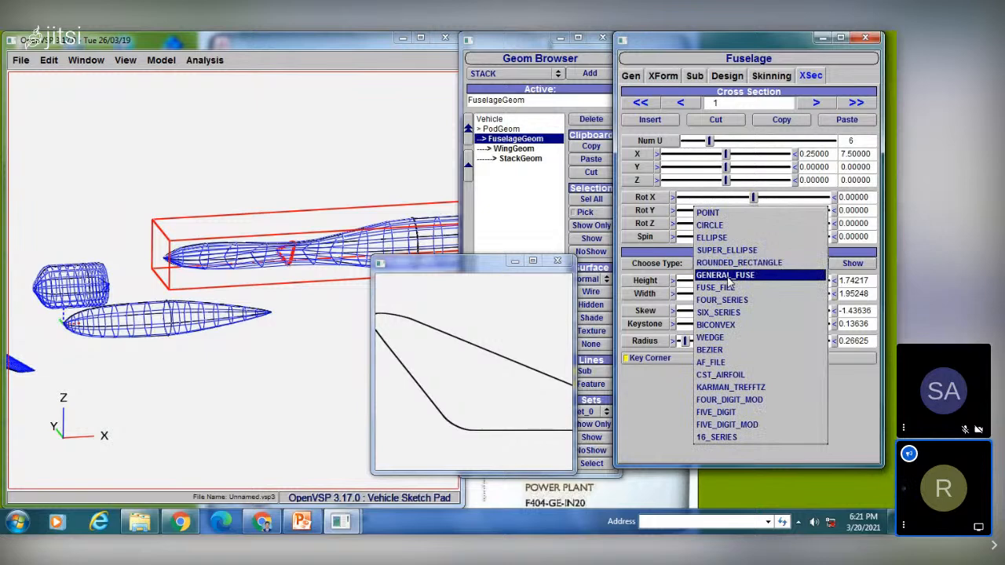
left_click(729, 277)
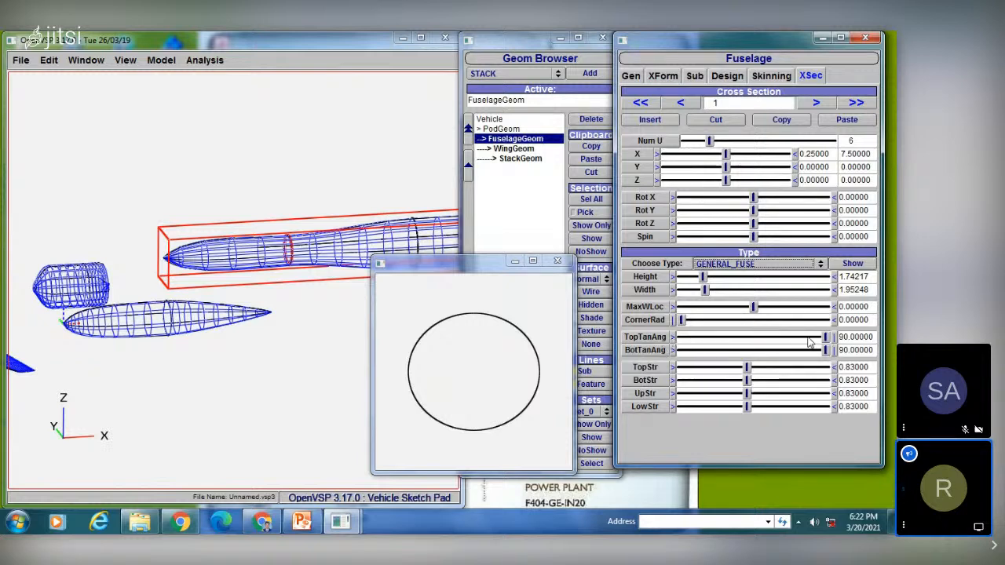
left_click_drag(824, 337, 789, 351)
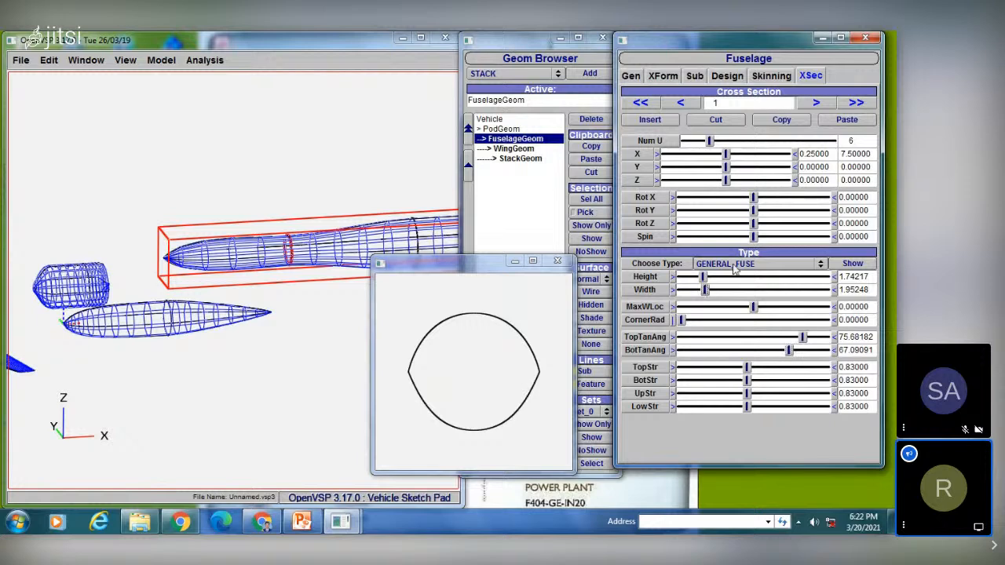
left_click_drag(705, 290, 716, 291)
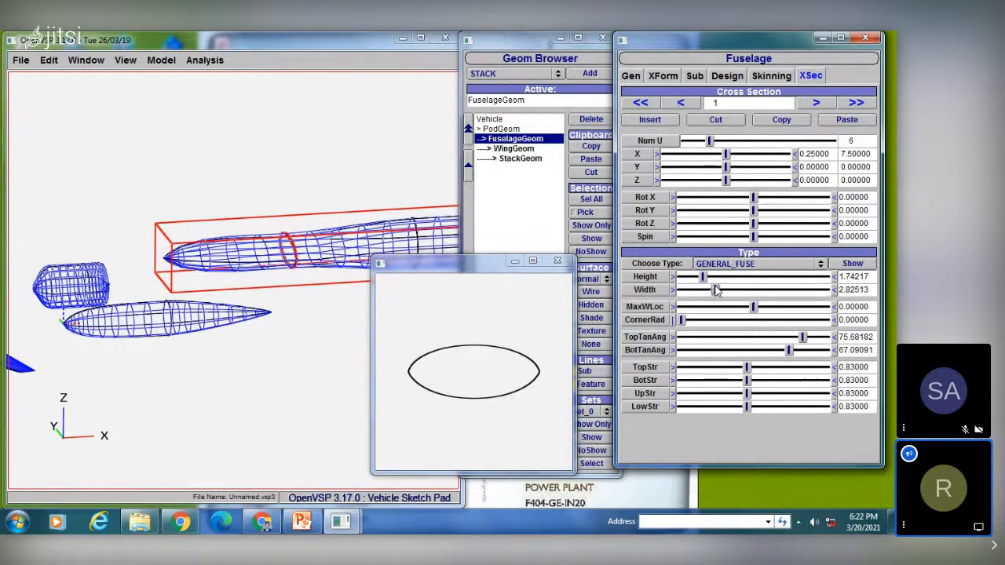
left_click_drag(703, 277, 692, 278)
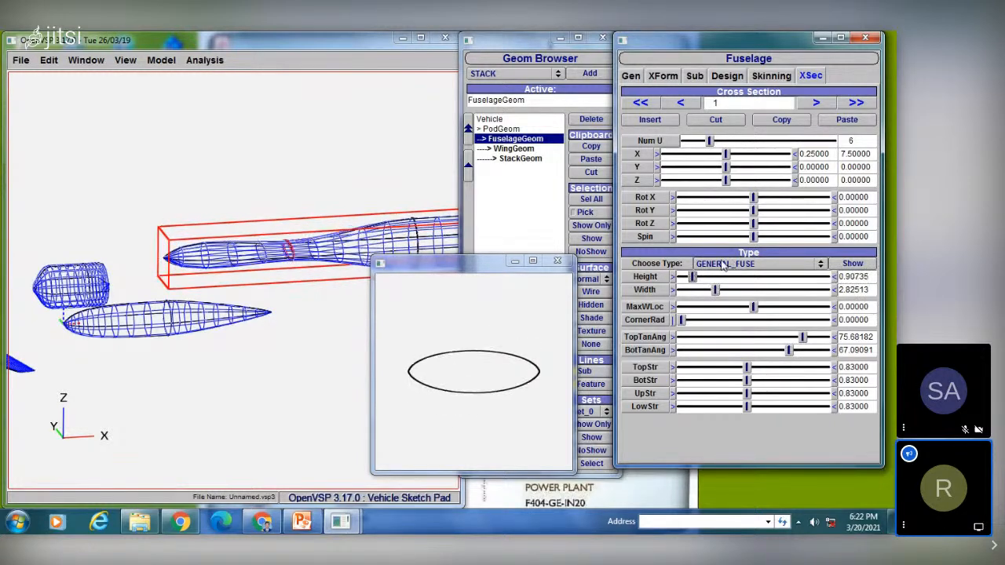
Step: Change the cross section type to FUSE_FILE, and view the fuselage cross-section file chooser without loading a file
left_click(724, 265)
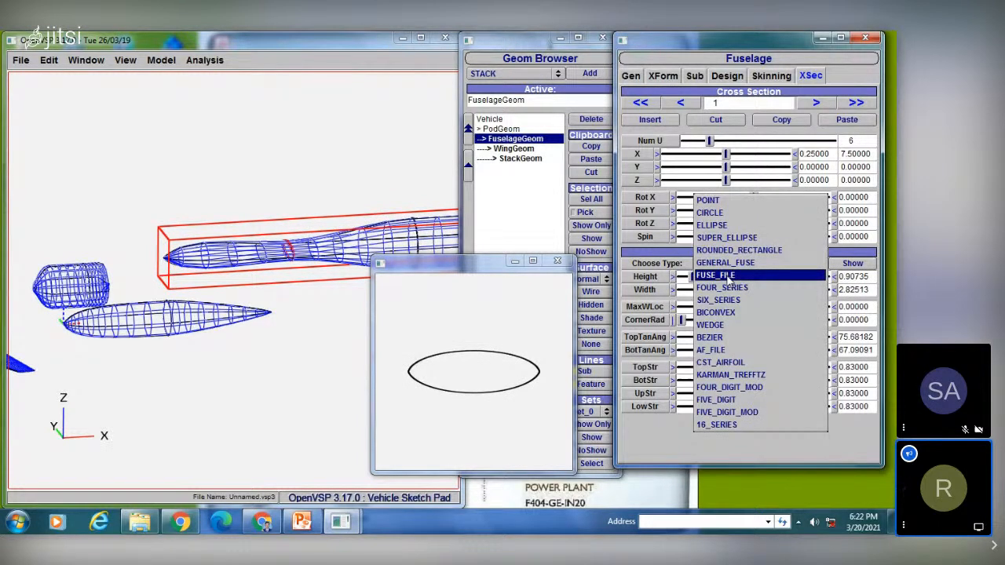
left_click(729, 278)
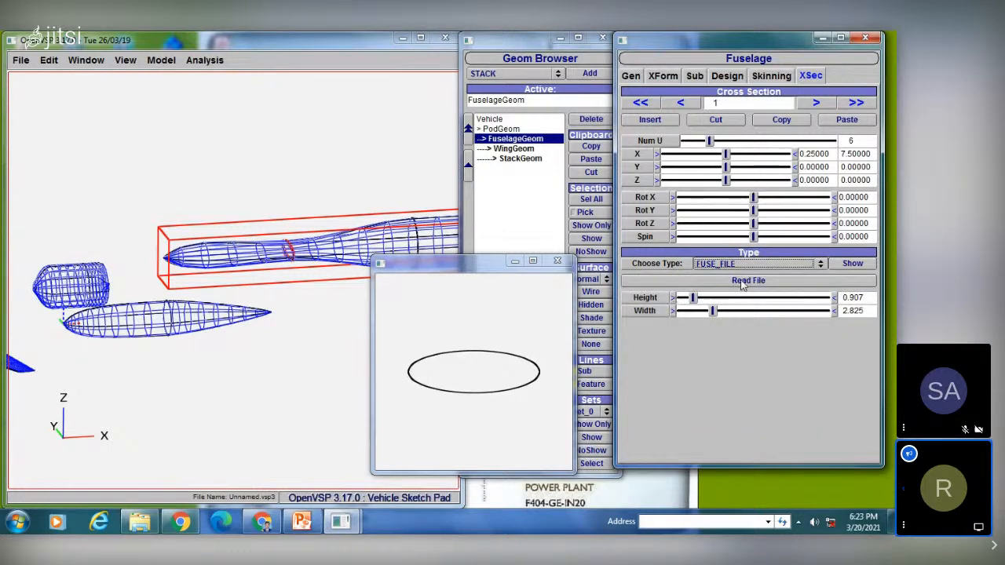
left_click(744, 281)
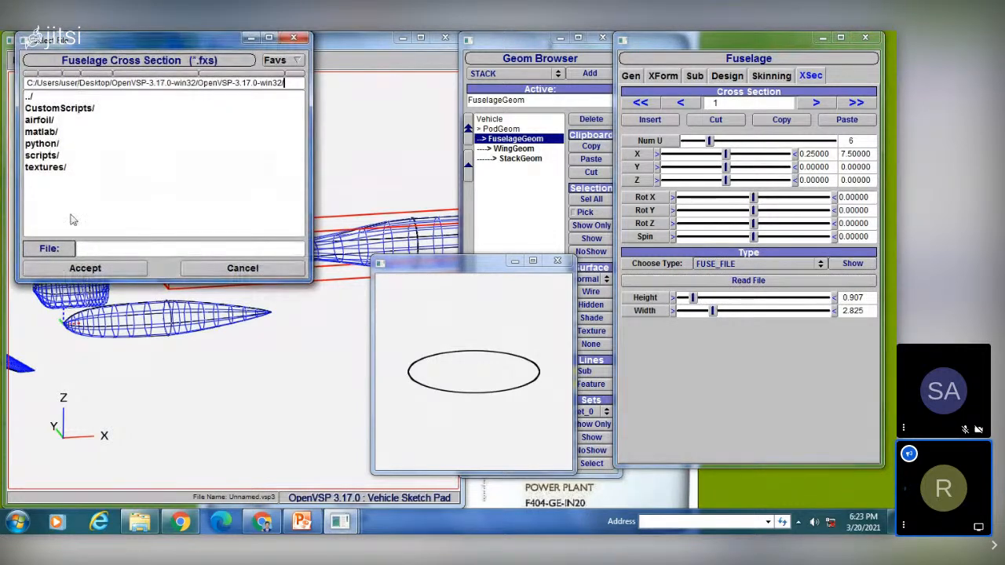
left_click(240, 269)
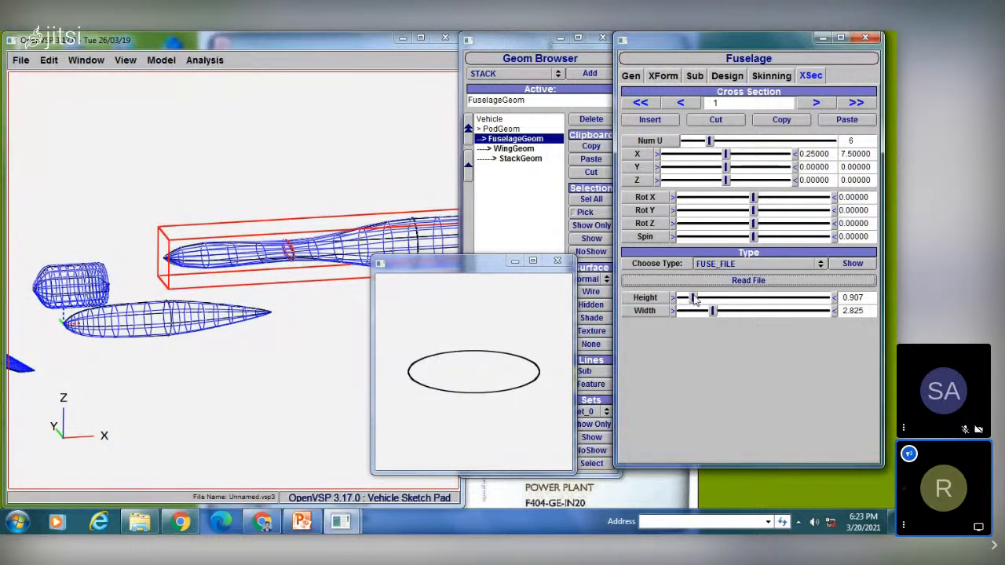
Step: Vary the FUSE_FILE section's height and width through flat and tall ellipses, ending at about 2.13 high and 8.98 wide
mouse_move(712, 311)
left_mouse_down()
mouse_move(742, 311)
mouse_move(709, 305)
left_mouse_up()
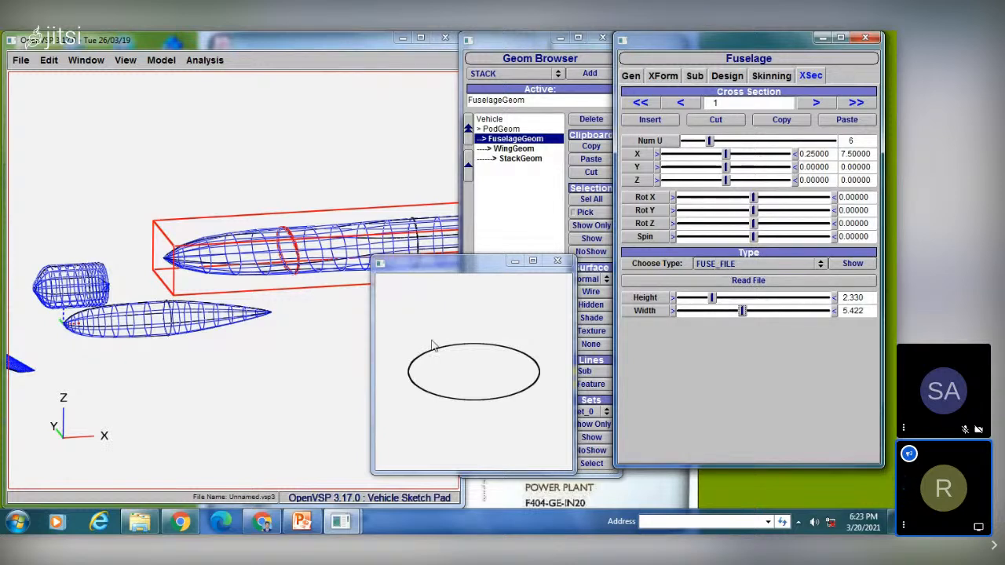
left_click_drag(712, 297, 692, 297)
left_click(745, 298)
left_click(697, 310)
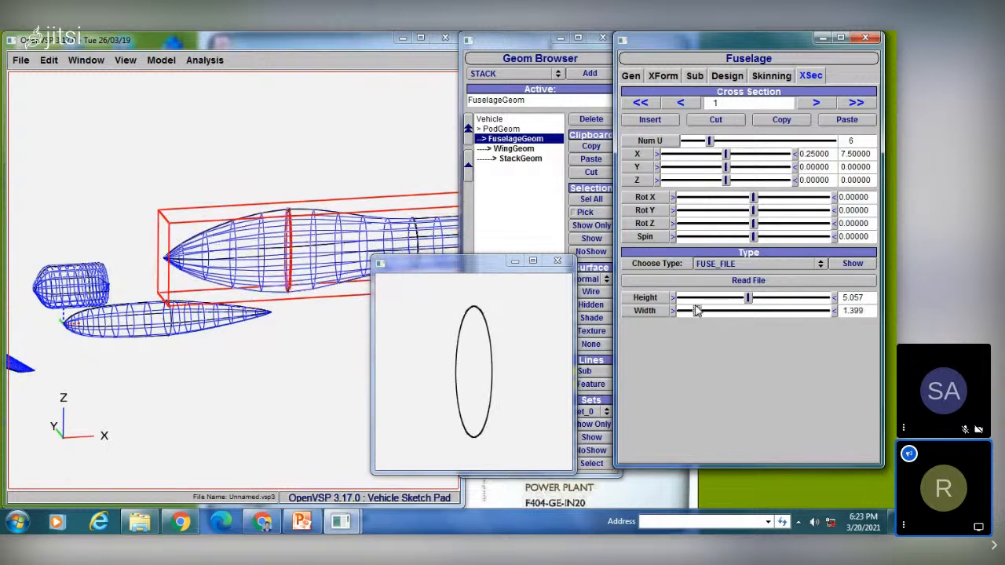
left_click(783, 311)
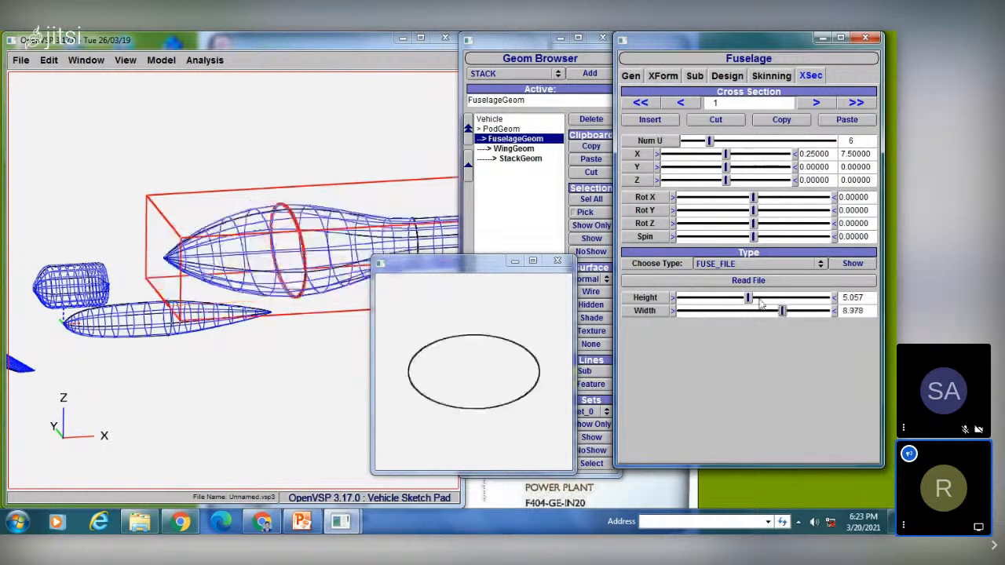
left_click(711, 298)
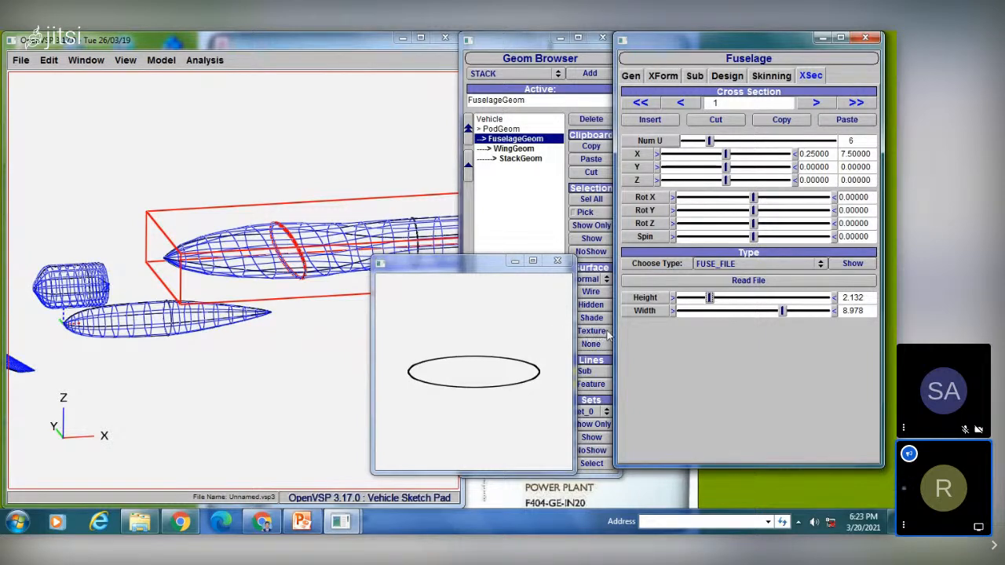
Step: Examine the folders offered for reading a fuselage cross-section file (*.fxs) without loading one
left_click(730, 281)
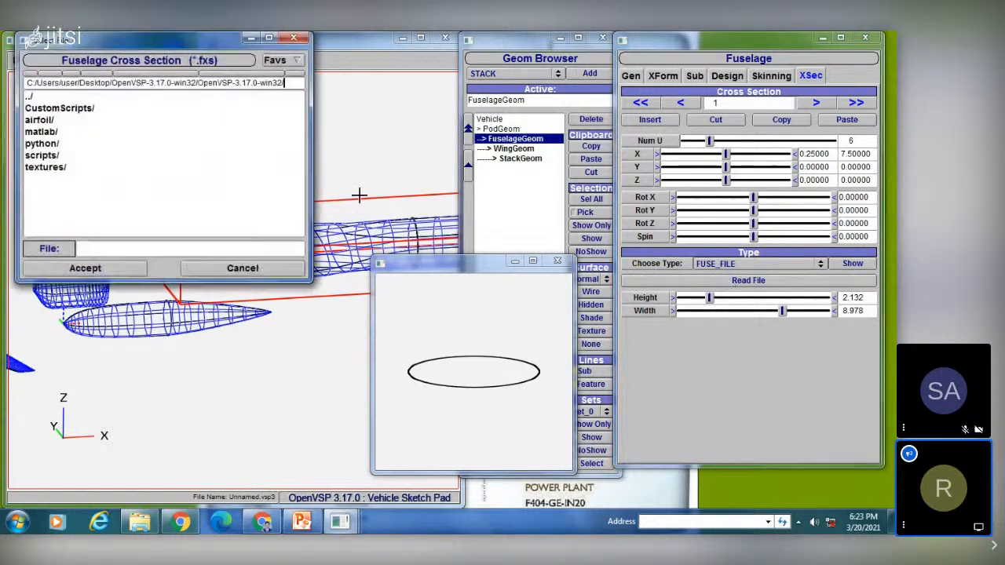
key("Escape")
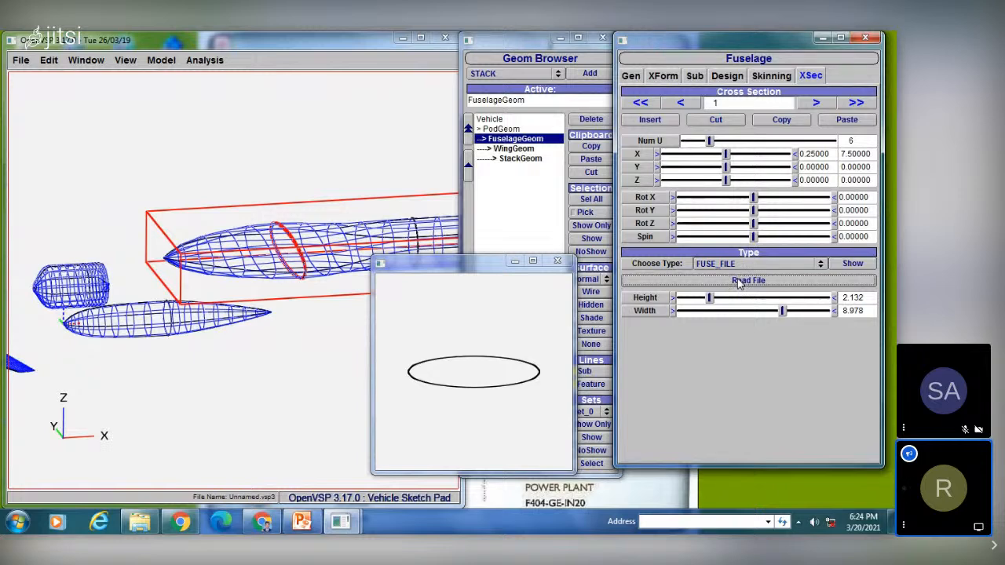
left_click(746, 280)
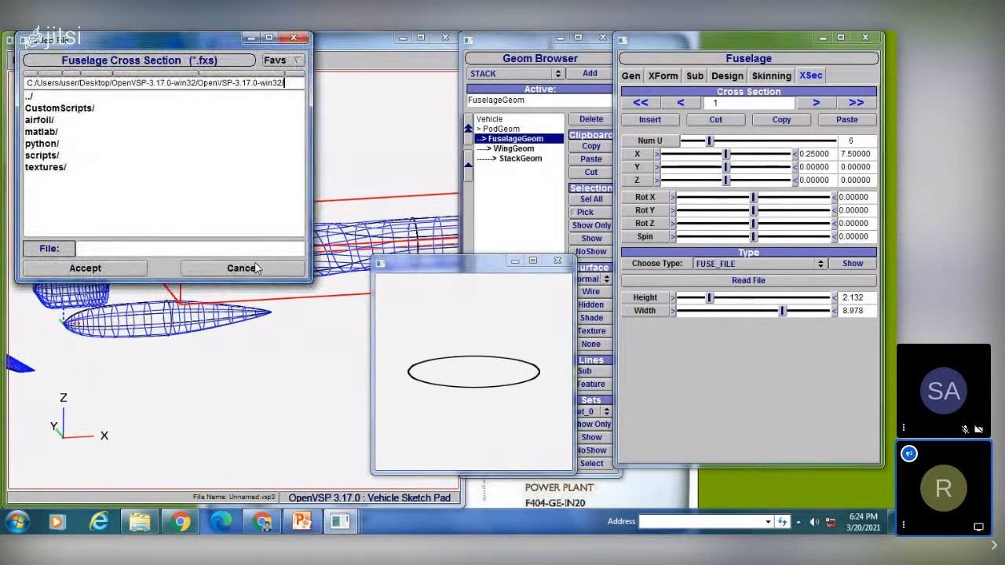
left_click(255, 268)
Step: Change the cross section type to FOUR_SERIES with a thickness-to-chord ratio of 0.5 and a chord of about 11.21
left_click(701, 266)
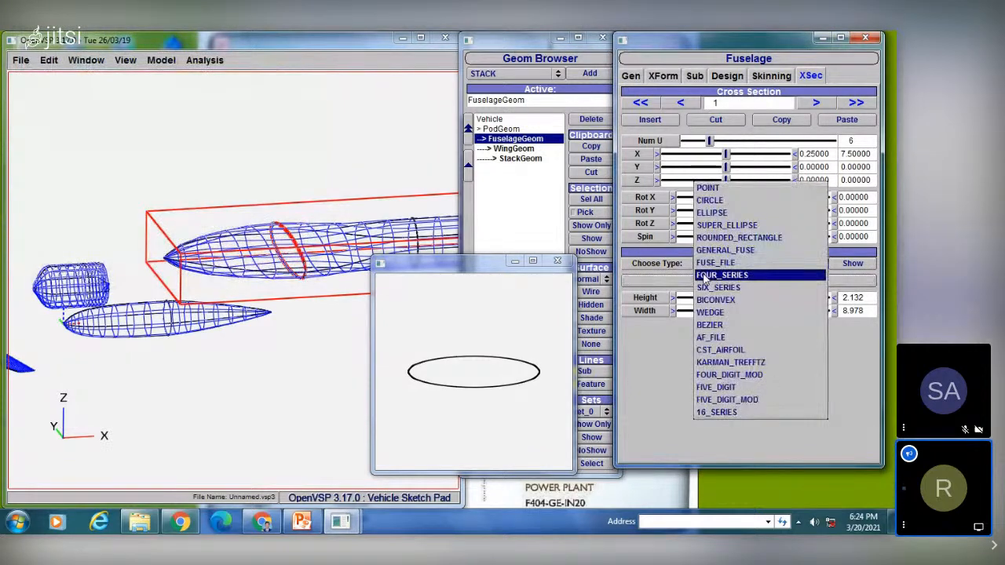
key("Escape")
left_click(706, 275)
left_click(715, 310)
left_click_drag(749, 295, 767, 295)
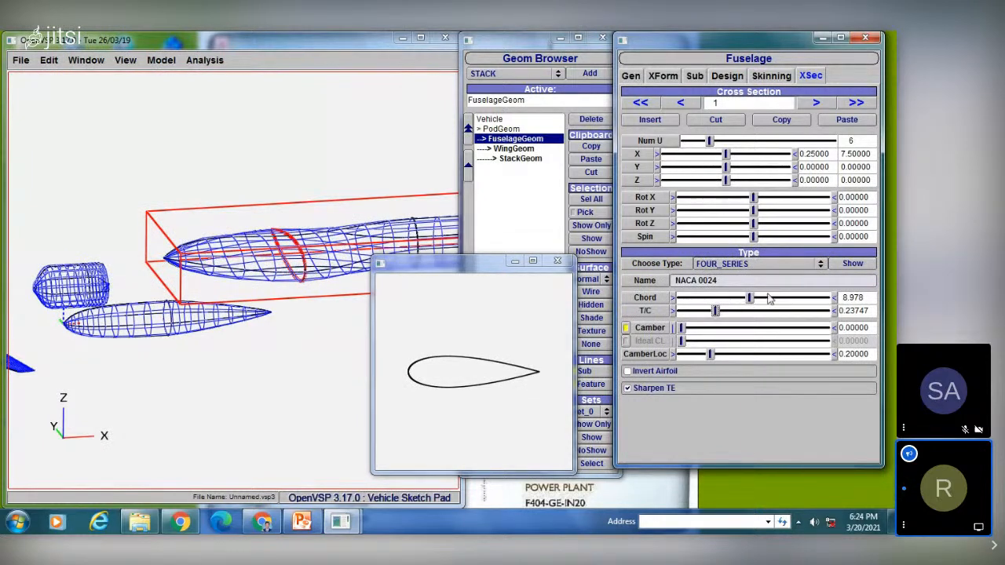
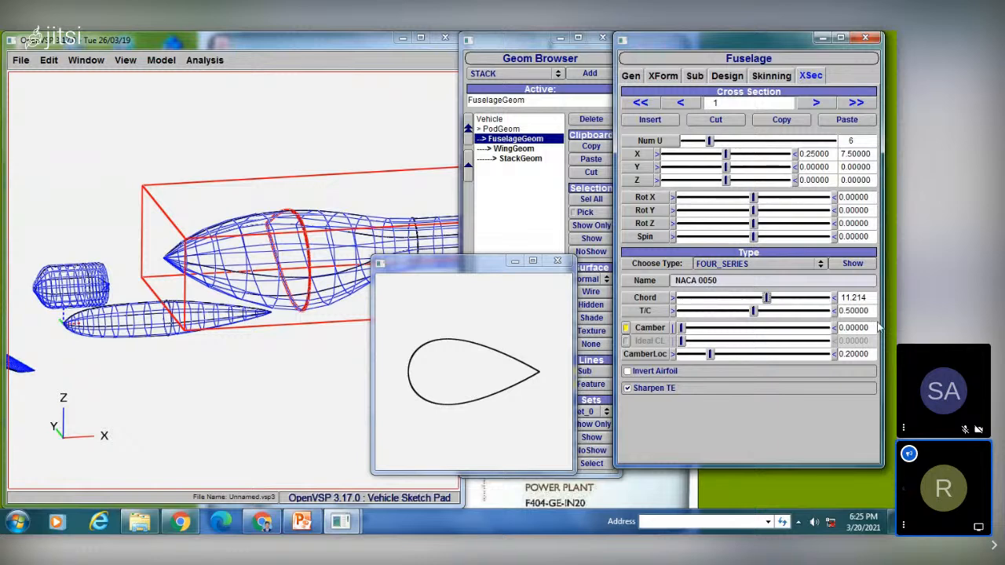
Step: Change the cross section type to SIX_SERIES, and look through its available airfoil series without changing the selection
left_click(732, 265)
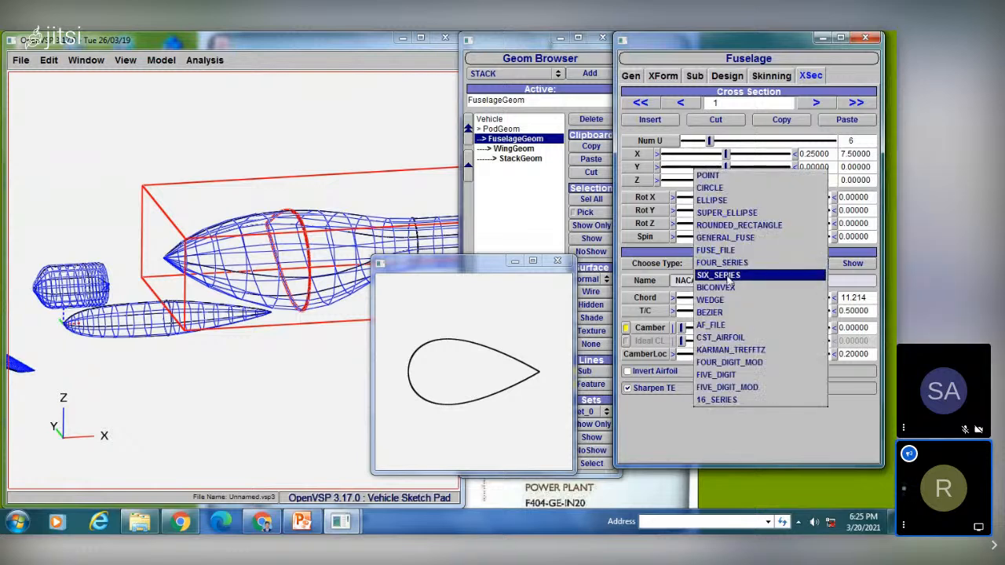
key("Escape")
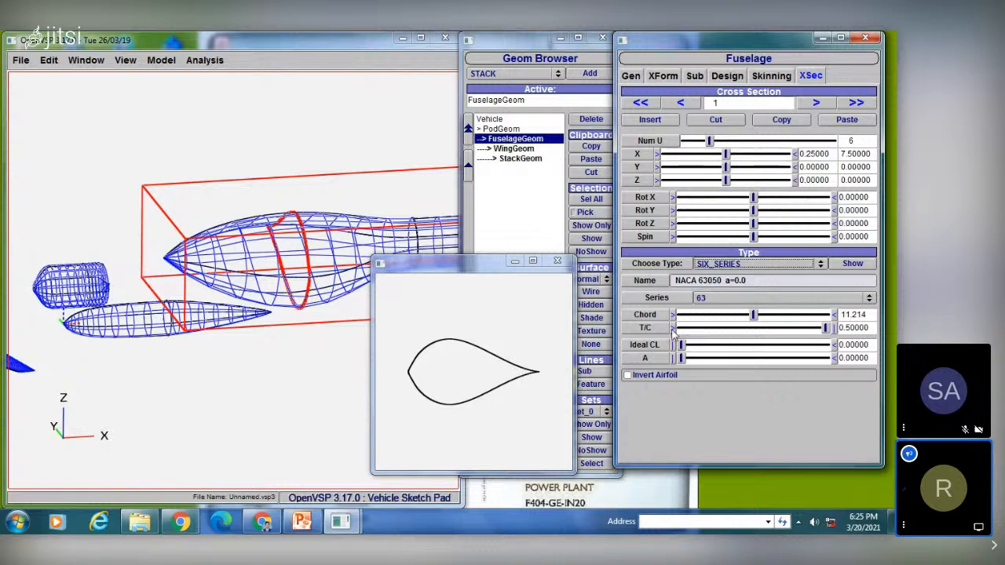
left_click(716, 301)
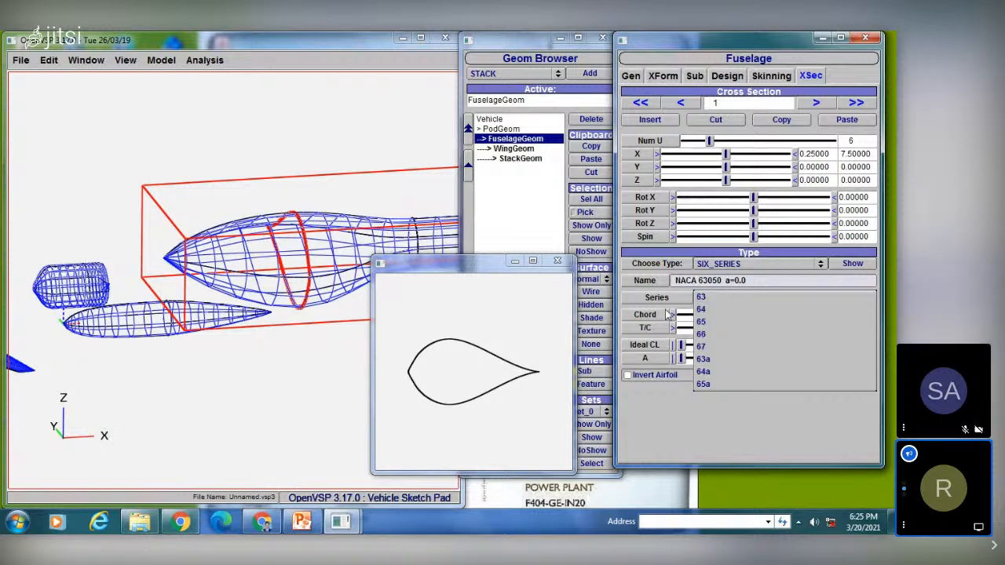
left_click(650, 421)
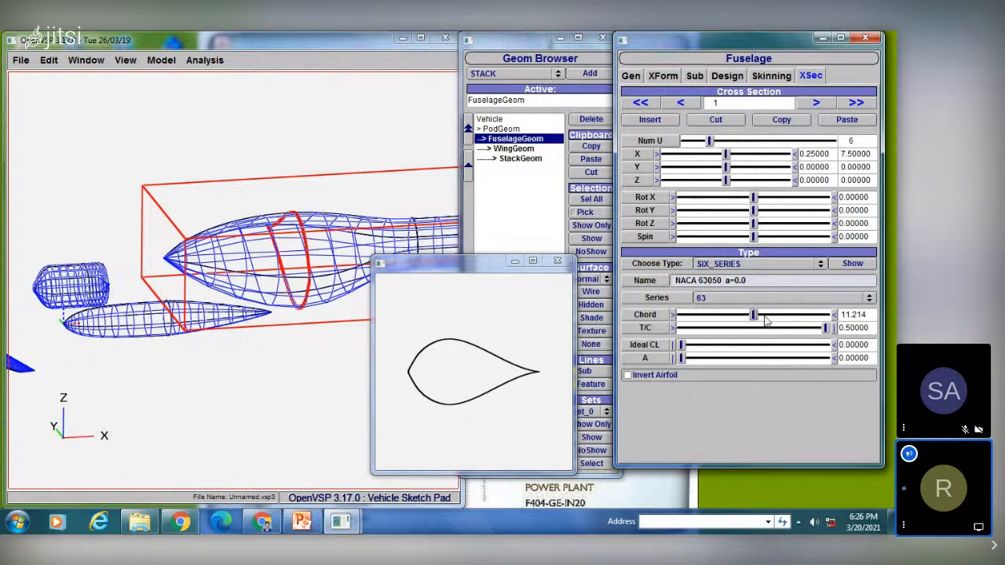
Step: Increase the six-series airfoil's chord to about 13.03 and switch its series to 64
left_click(719, 299)
left_click(714, 314)
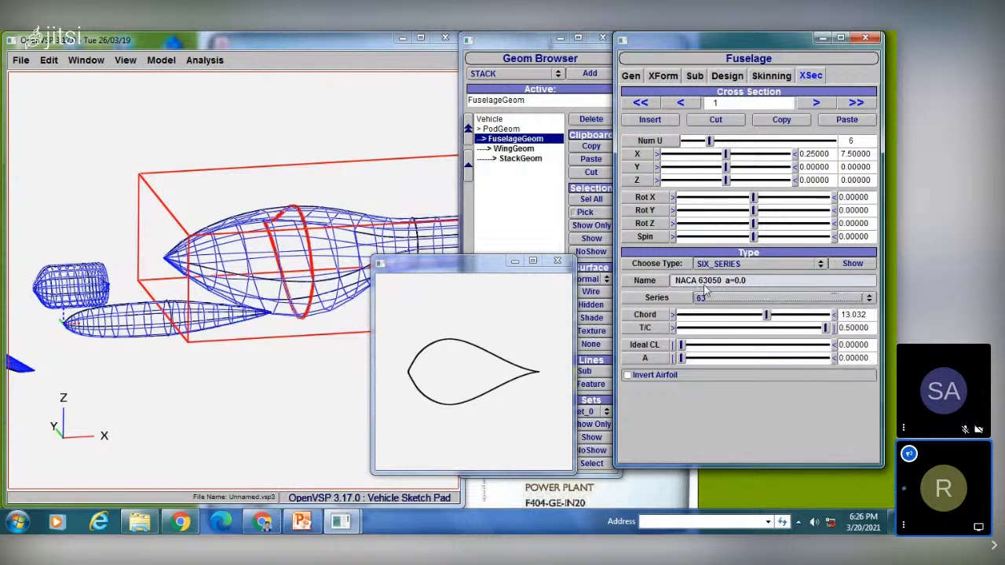
left_click(704, 294)
left_click(708, 293)
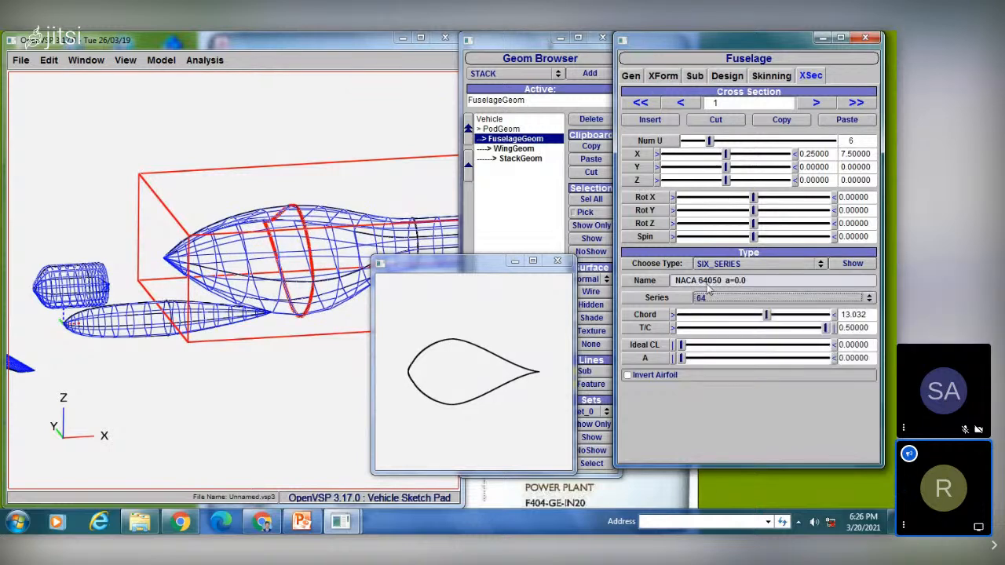
Step: Switch the six-series airfoil's series to 66, and replace it with 65
left_click(719, 299)
left_click(718, 309)
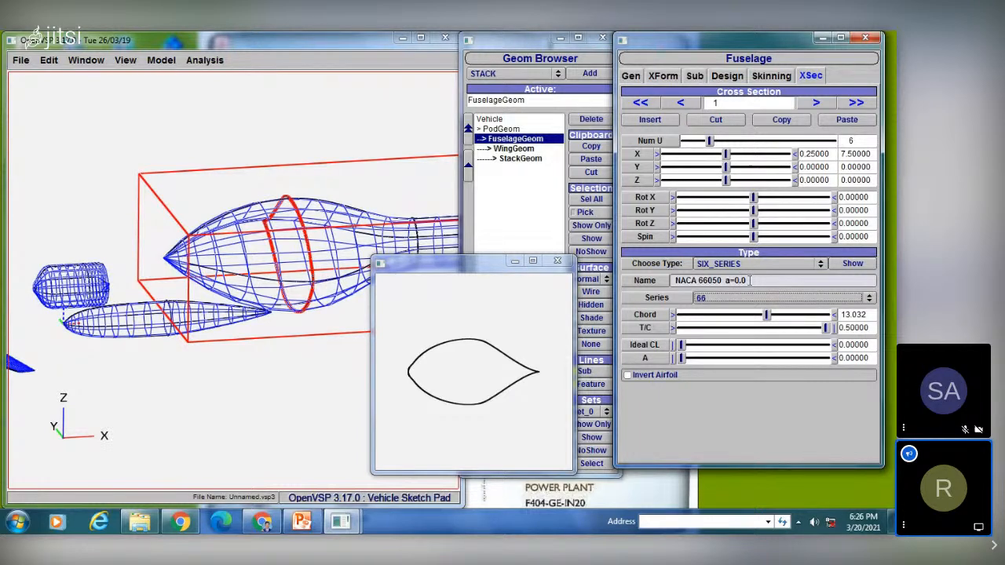
left_click(706, 297)
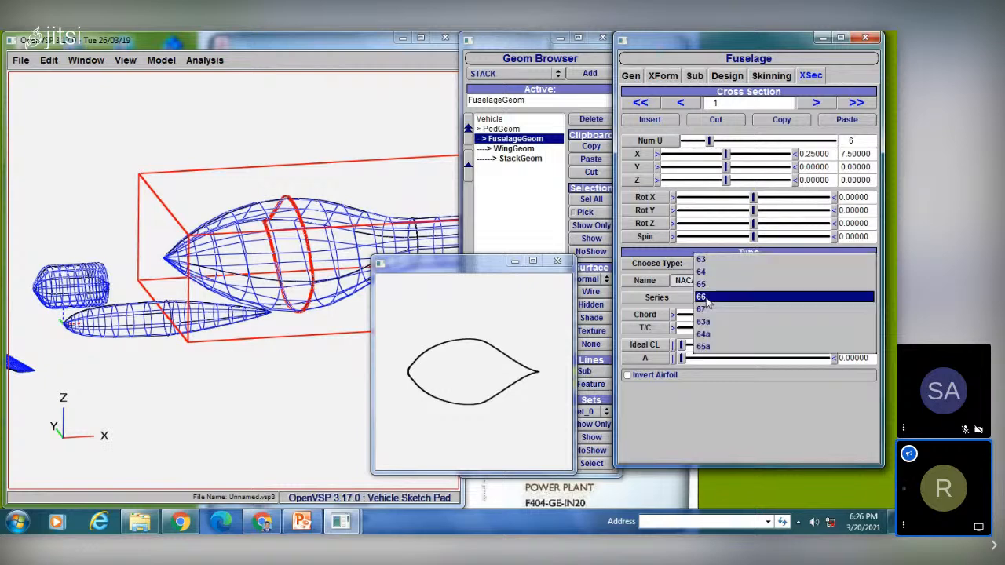
left_click(713, 285)
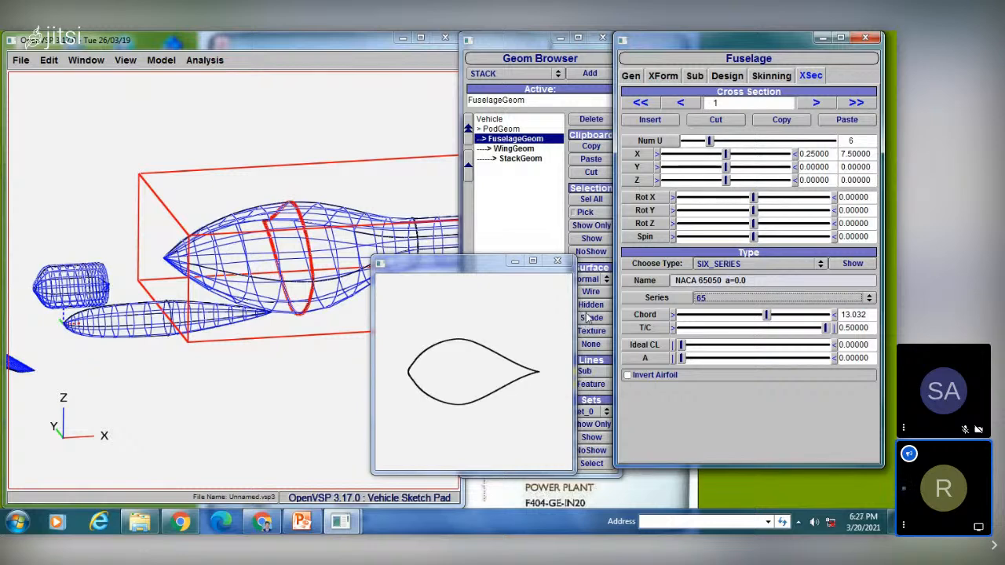
left_click(754, 280)
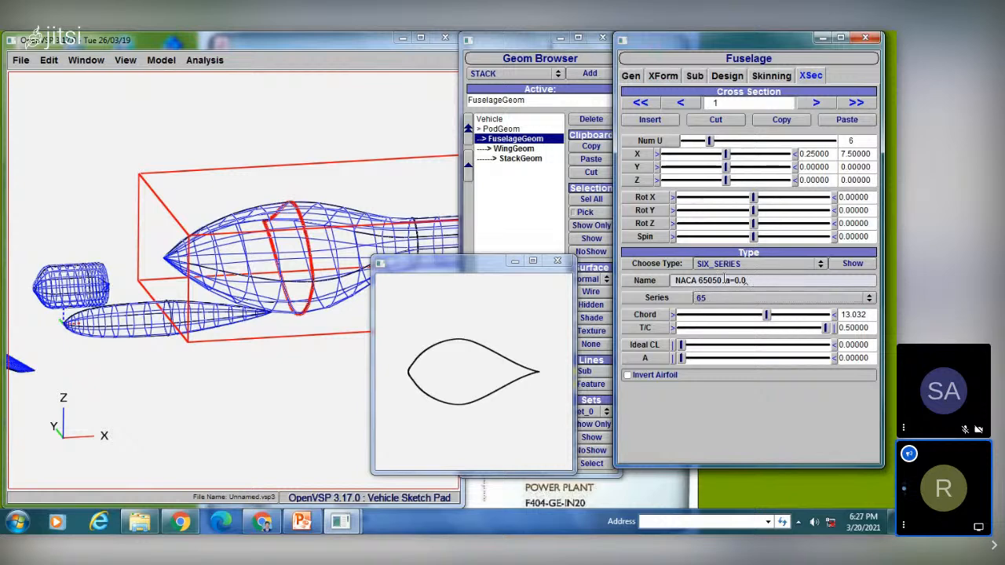
Step: Try the FIVE_DIGIT_MOD and FOUR_DIGIT_MOD airfoil types on the selected fuselage cross section
left_click(726, 265)
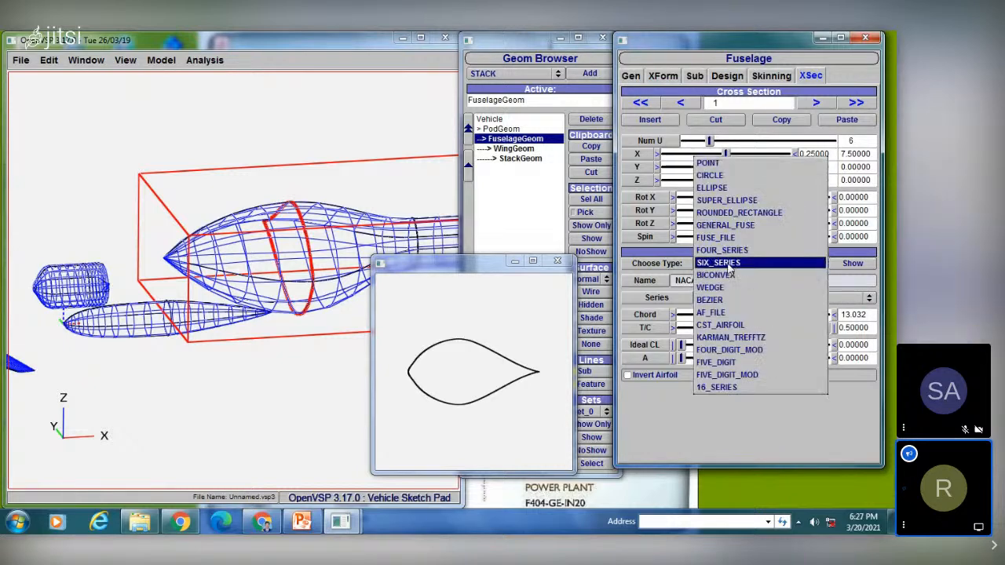
left_click(738, 374)
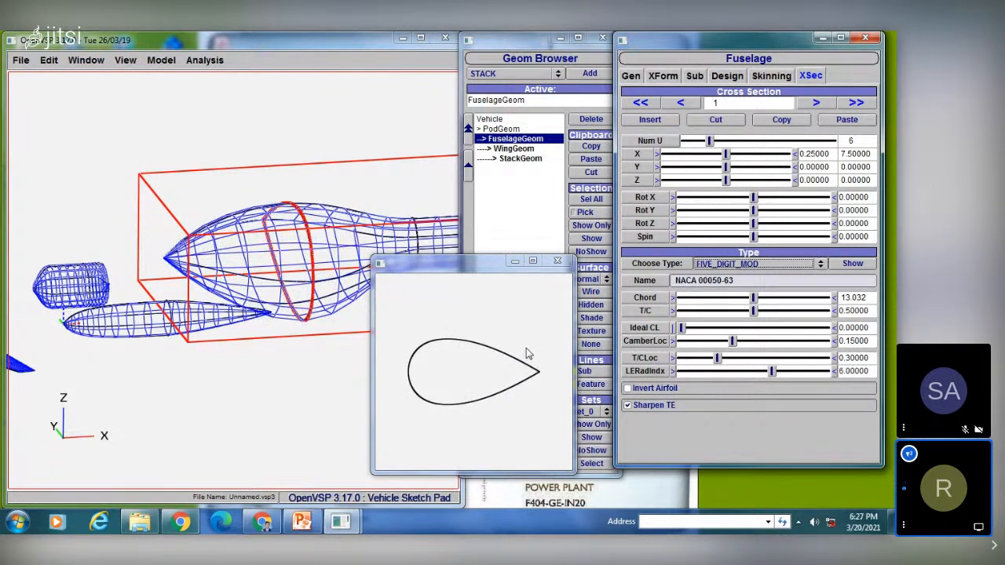
left_click(749, 267)
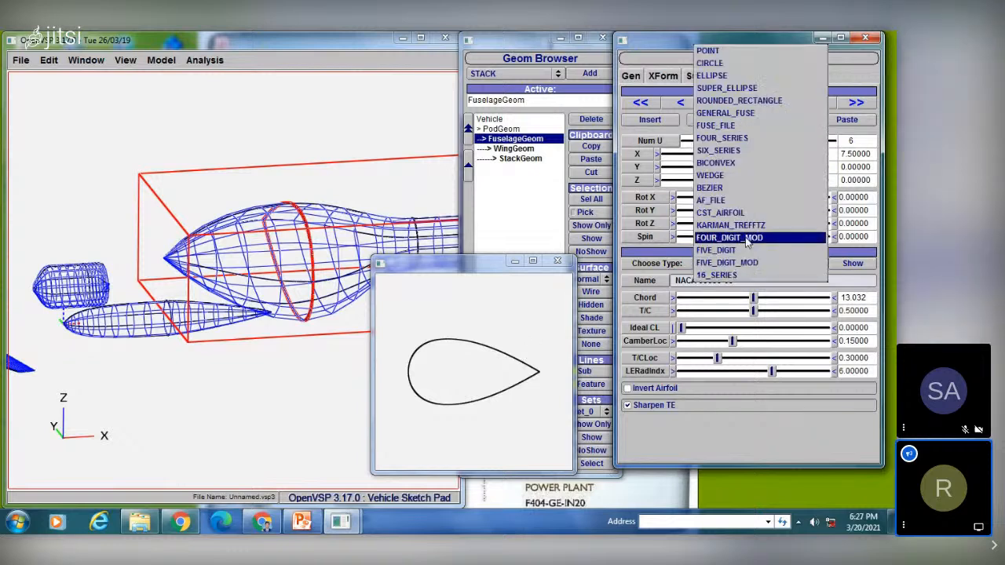
left_click(748, 237)
Step: Change the cross section type to FIVE_DIGIT with T/C about 0.66, ideal CL about 0.21 and camber location about 0.19
left_click(746, 263)
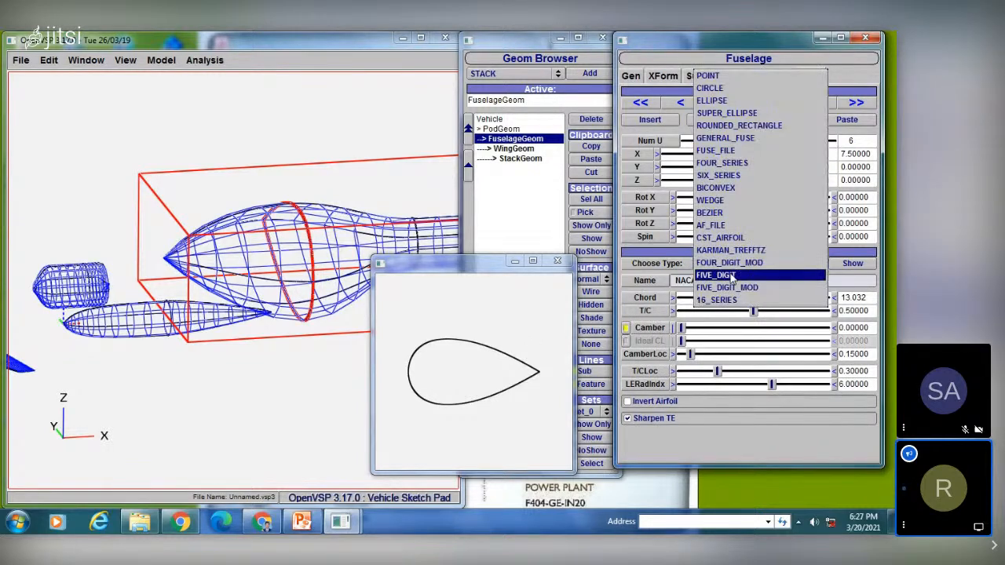
left_click(741, 267)
key("Down")
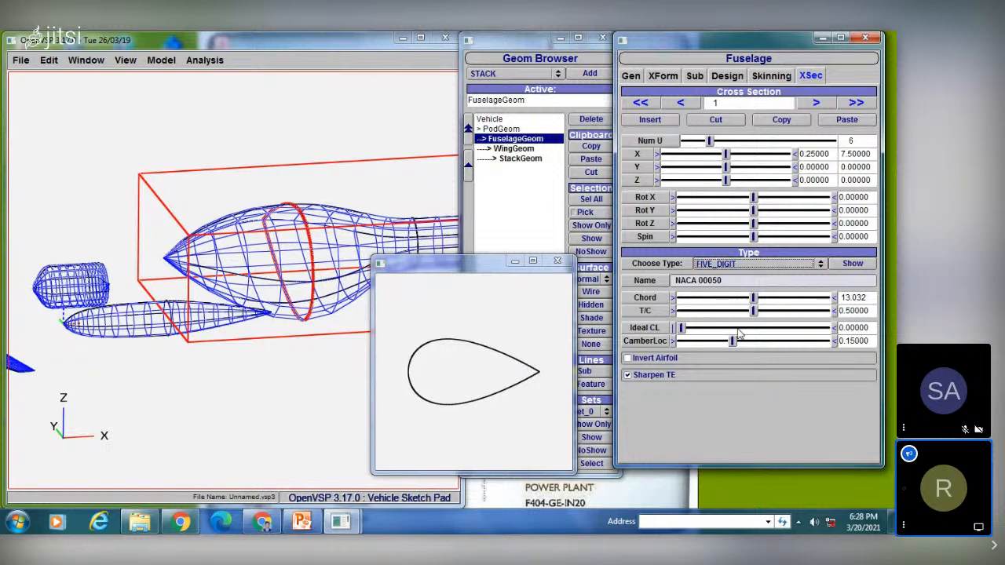
left_click(682, 328)
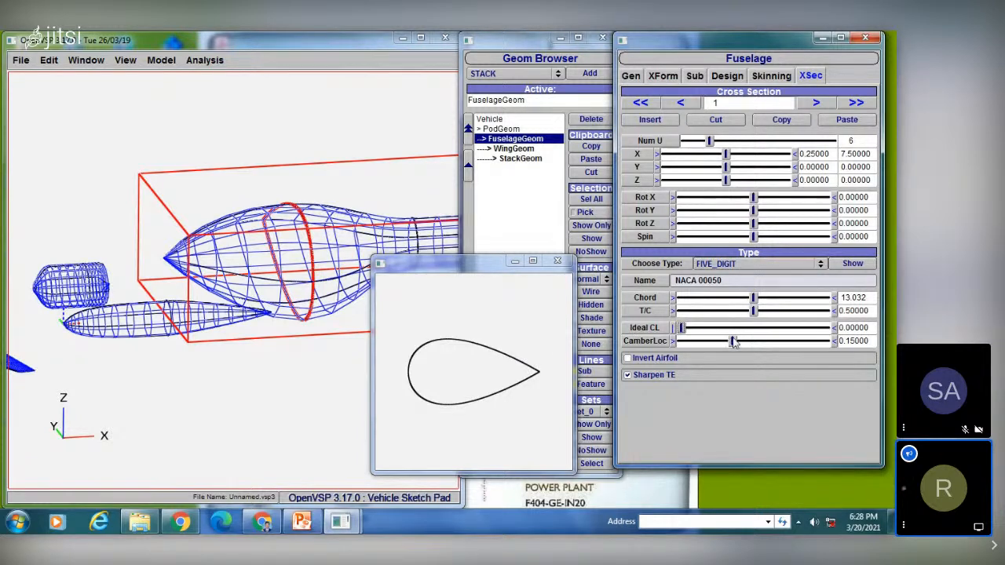
left_click(712, 330)
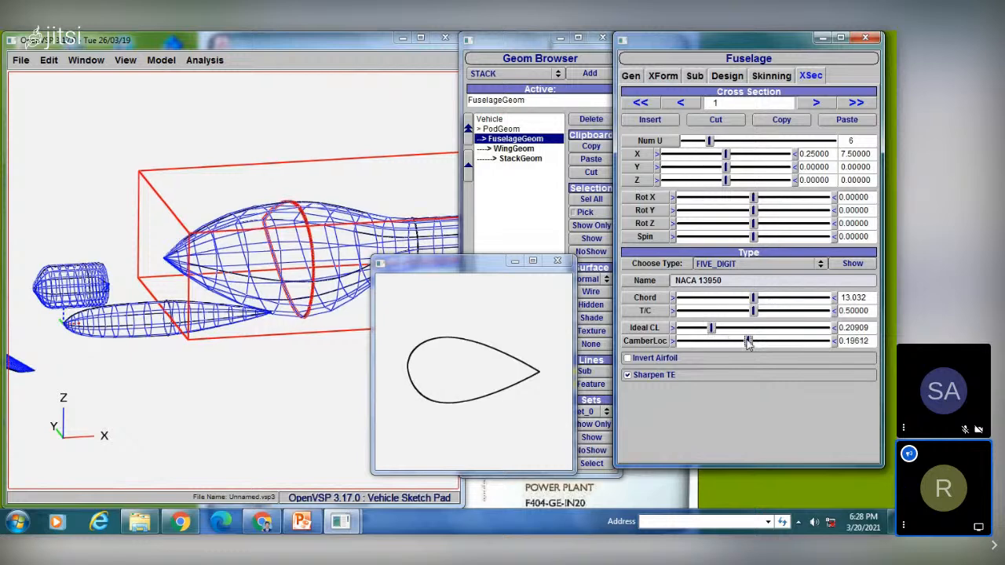
left_click(748, 343)
left_click(775, 312)
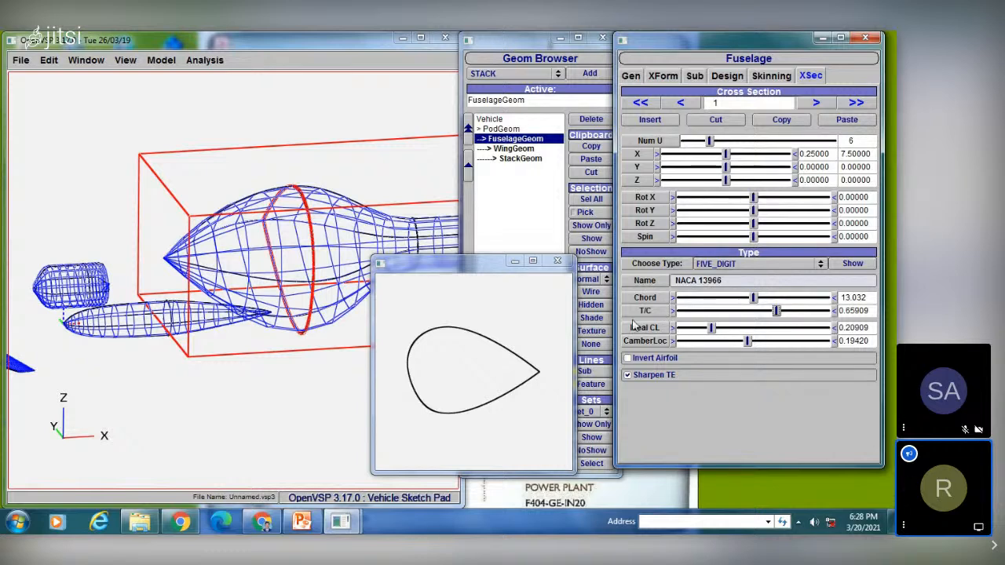
Step: Review the Cross-Section Details slide in PowerPoint and return to OpenVSP
left_click(303, 521)
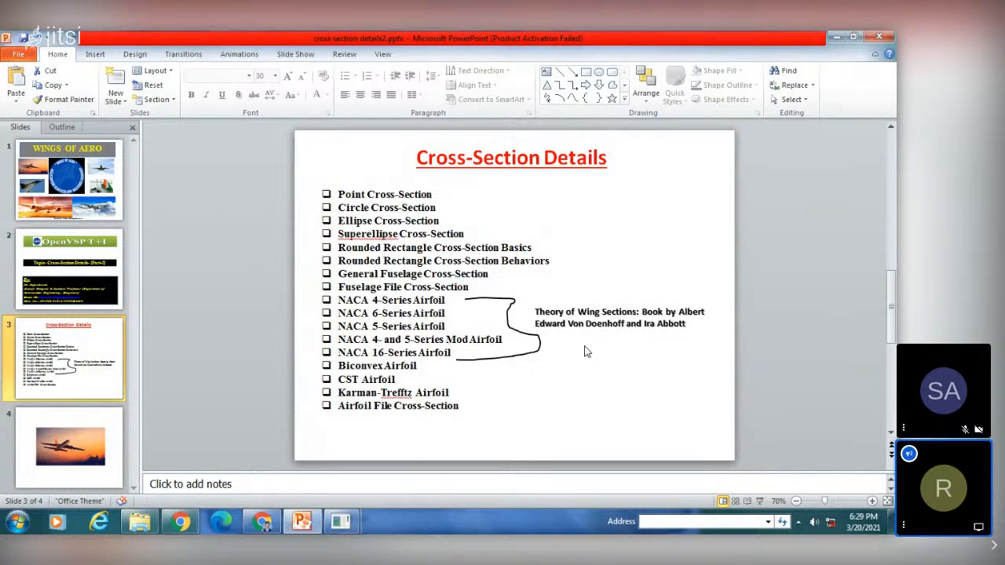
mouse_move(340, 522)
left_click(418, 479)
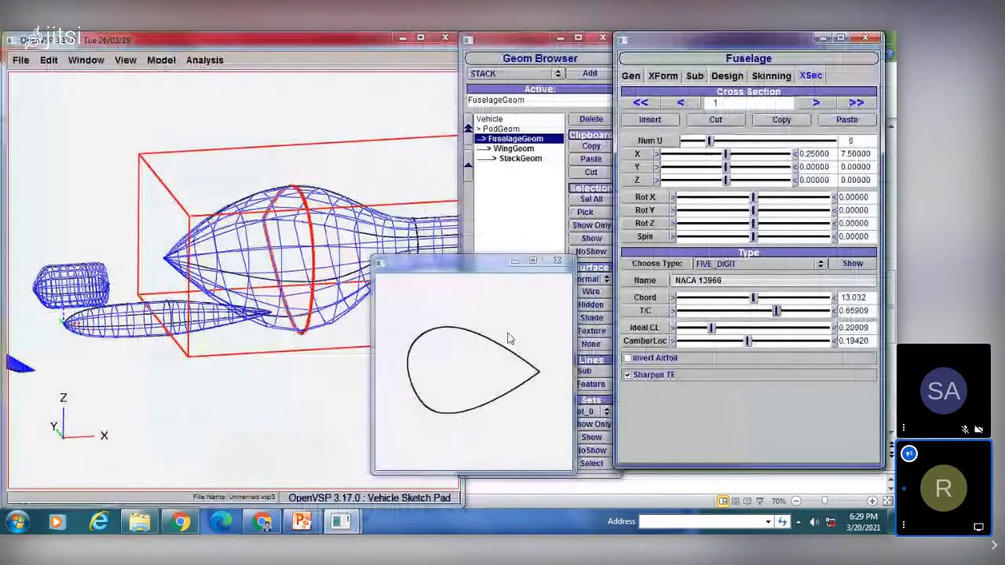
Step: Apply the FOUR_DIGIT_MOD type to the fuselage cross section, and replace it with 16_SERIES
left_click(720, 263)
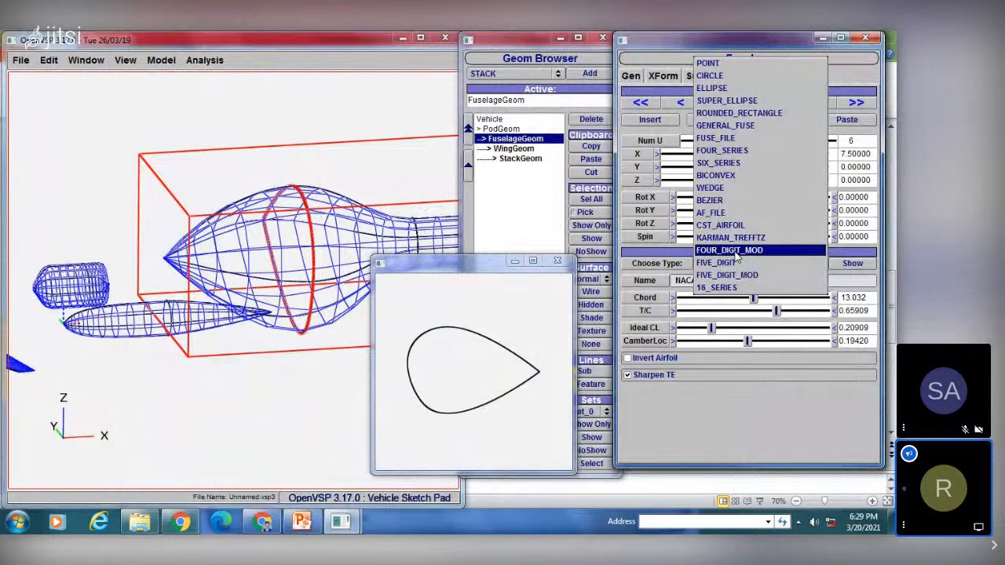
left_click(736, 251)
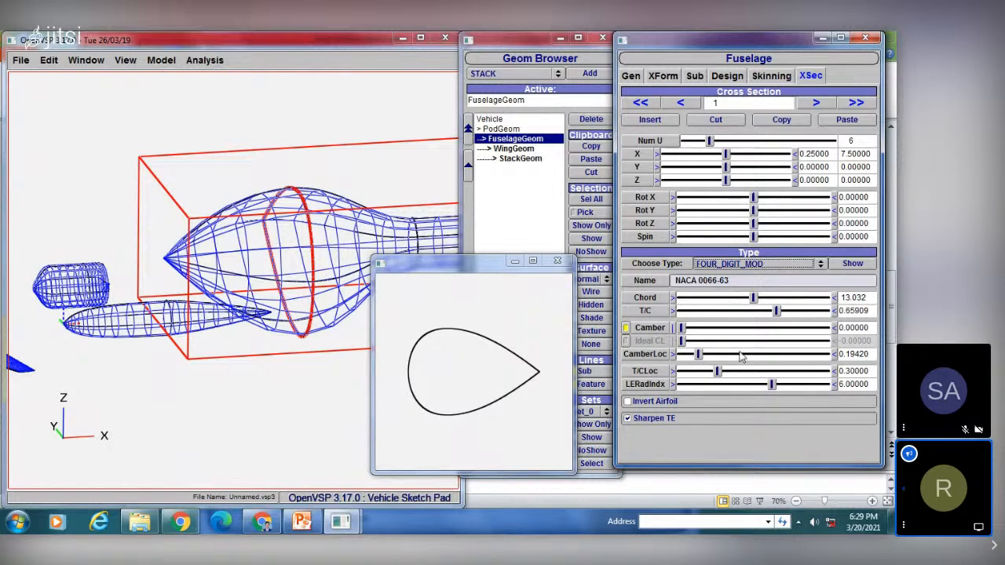
left_click(734, 265)
left_click(727, 302)
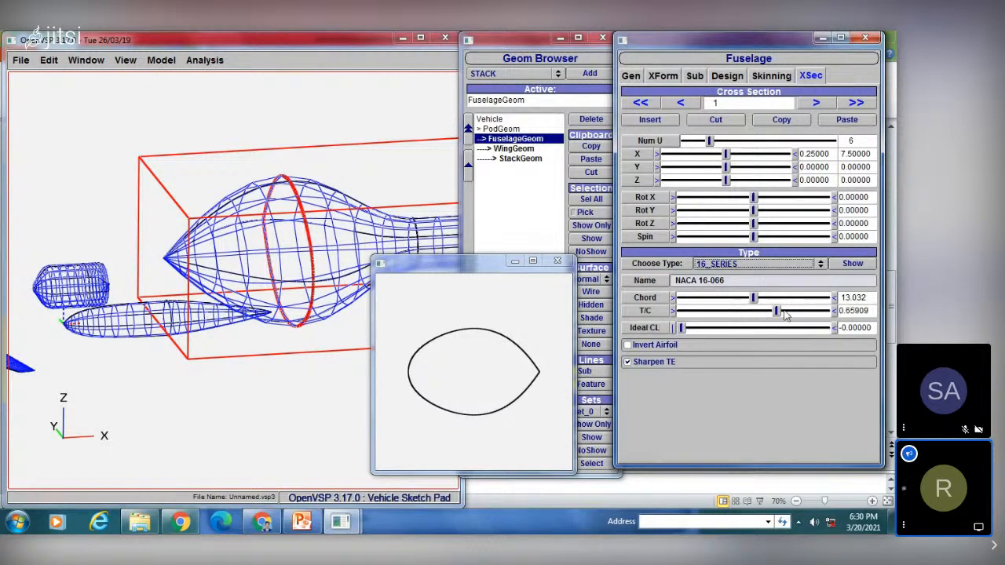
Step: Set the 16-series airfoil's ideal CL to about 0.22, T/C to about 0.76 and chord to about 13.4
left_click(682, 328)
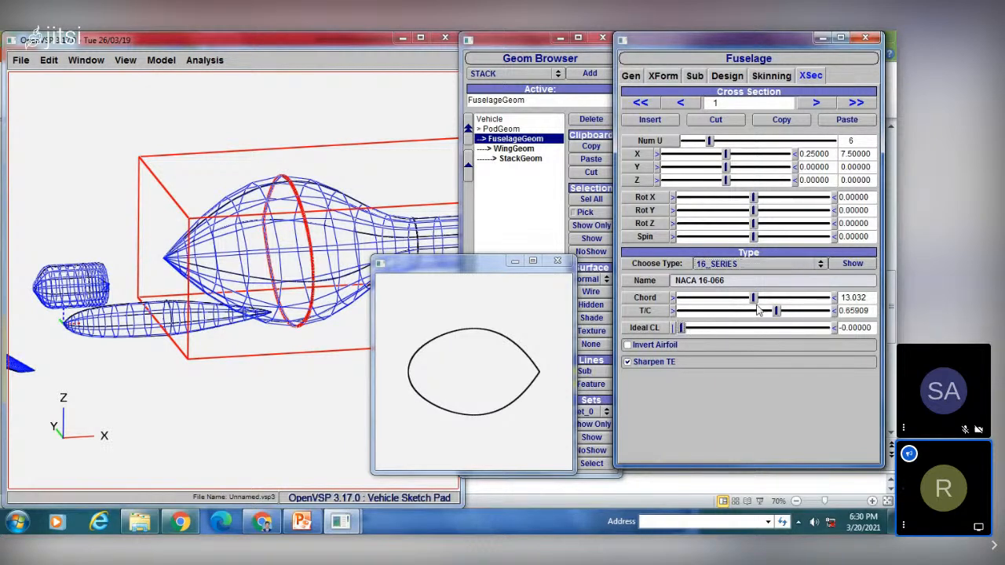
left_click(776, 311)
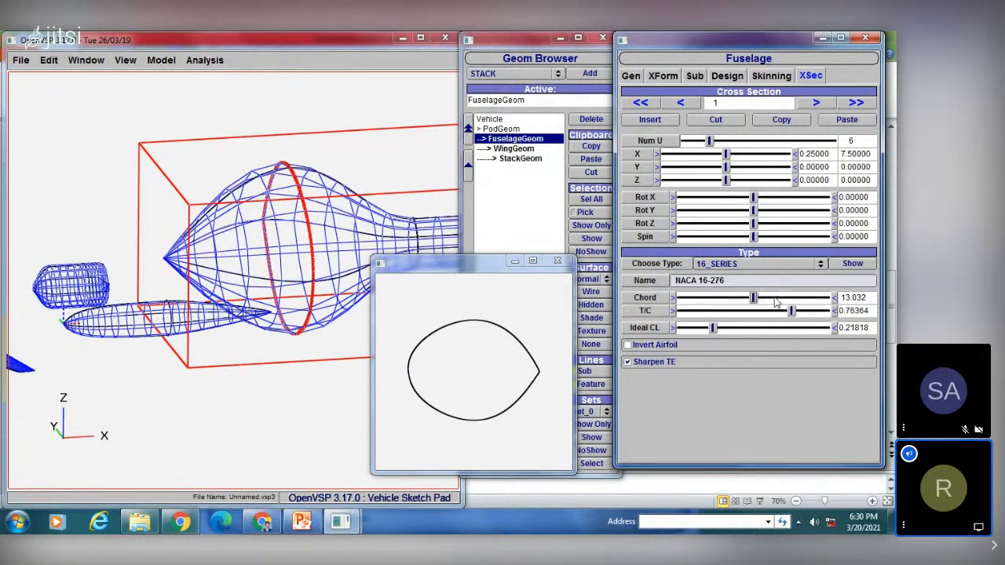
left_click(773, 299)
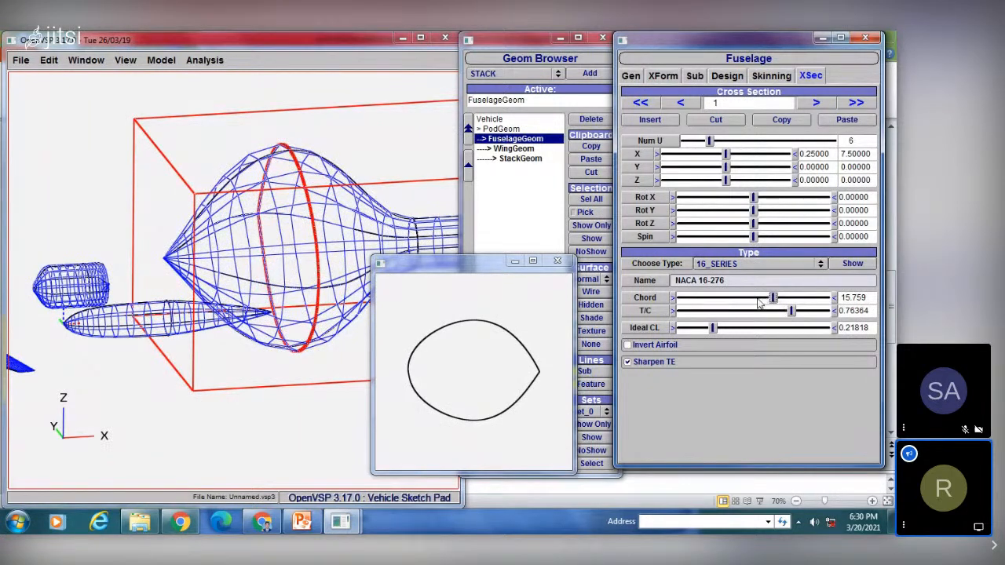
left_click(760, 299)
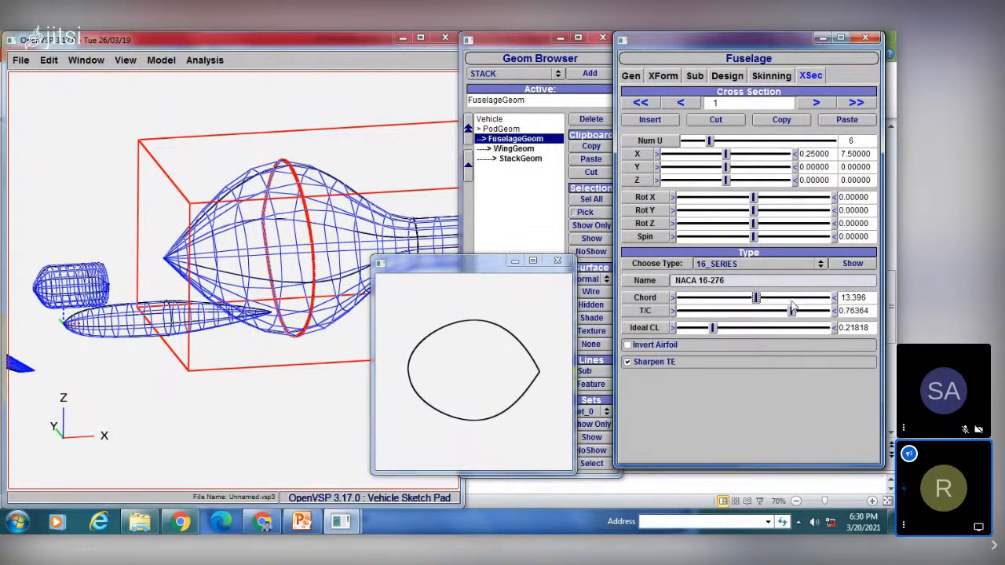
Step: Change the cross section type to BICONVEX and vary its chord and T/C, ending at about 12.67 and 0.45
left_click(734, 264)
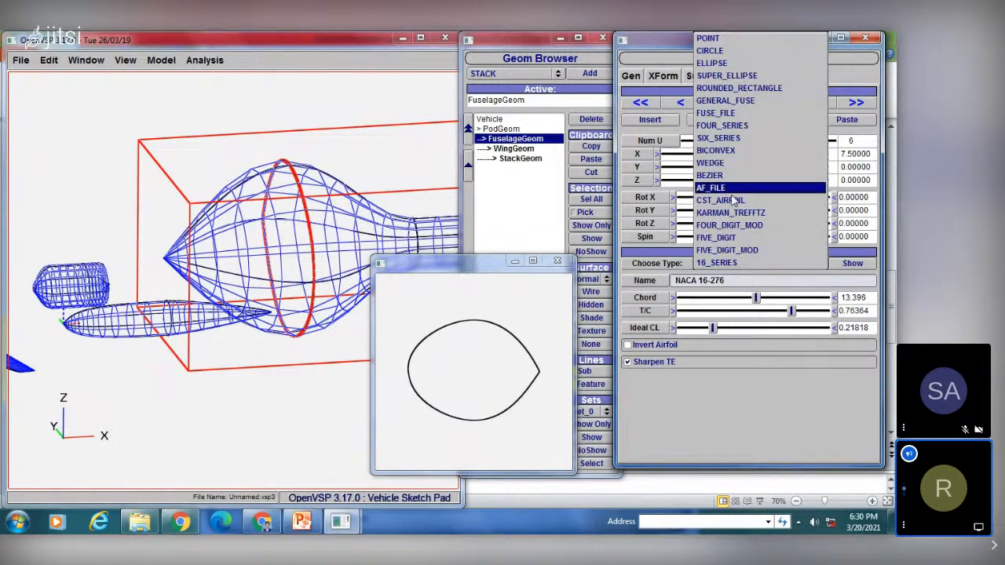
left_click(734, 150)
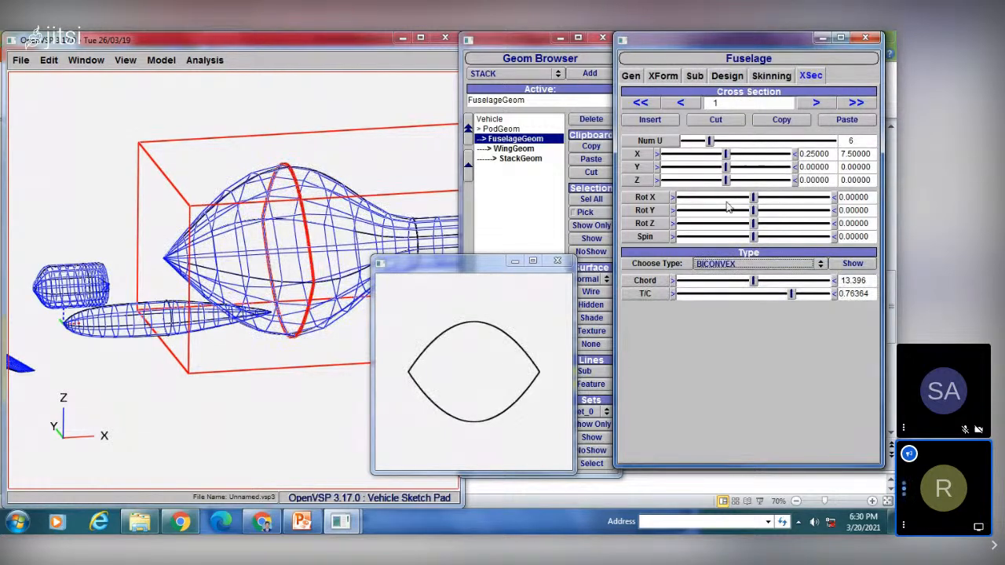
left_click(468, 362)
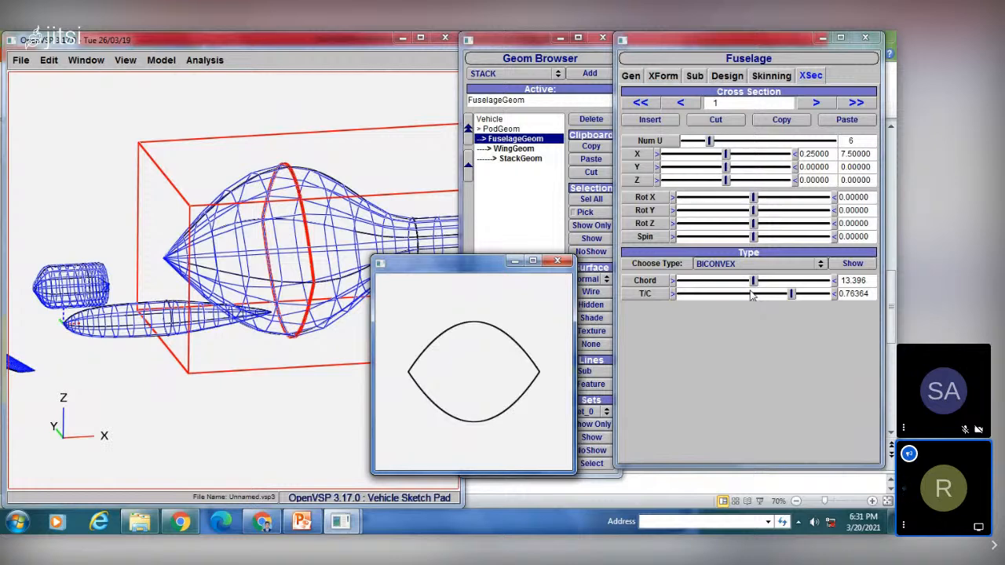
left_click_drag(792, 295, 793, 281)
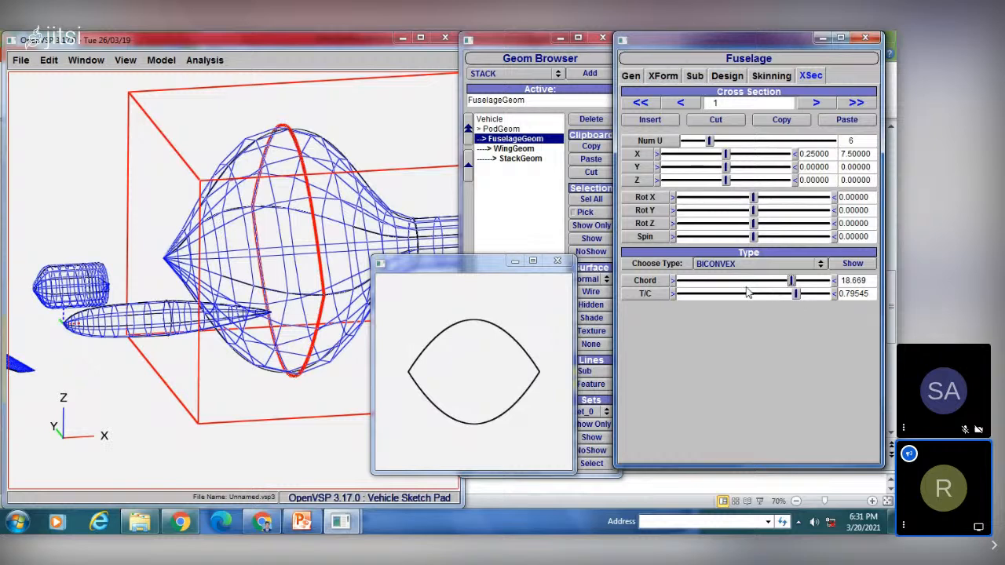
Step: Apply the CST_AIRFOIL type to the fuselage cross section, and replace it with KARMAN_TREFFTZ
left_click(734, 264)
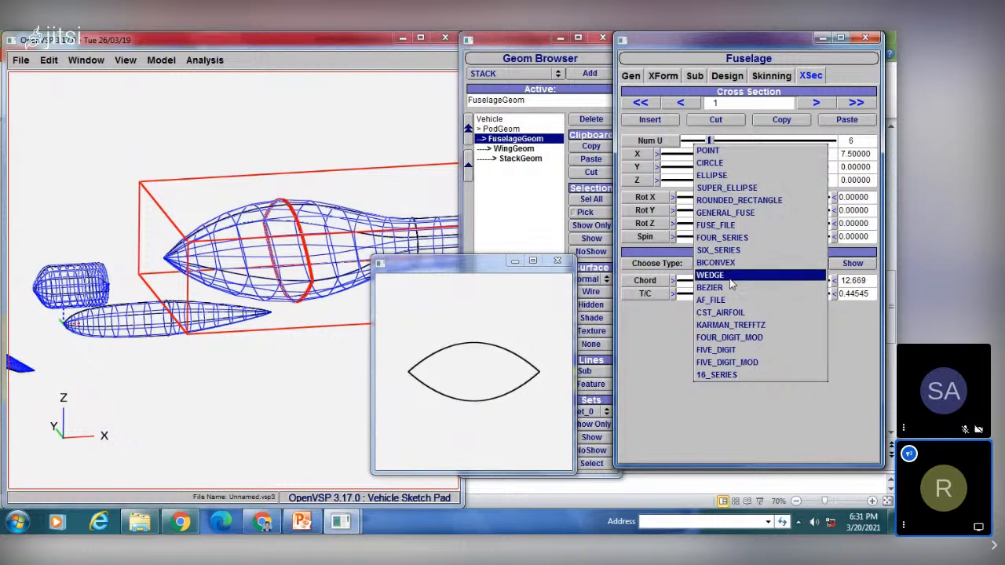
left_click(726, 313)
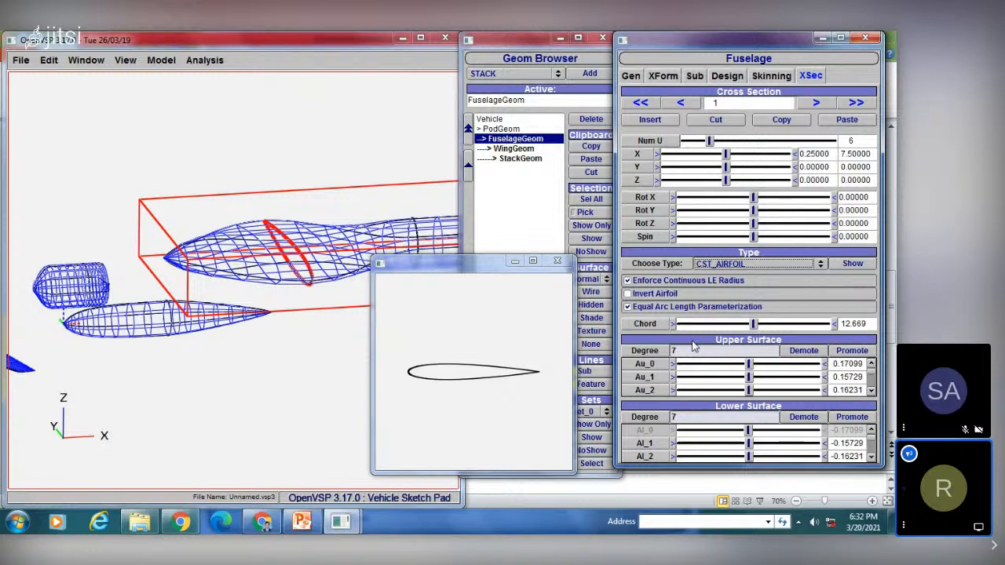
left_click(715, 266)
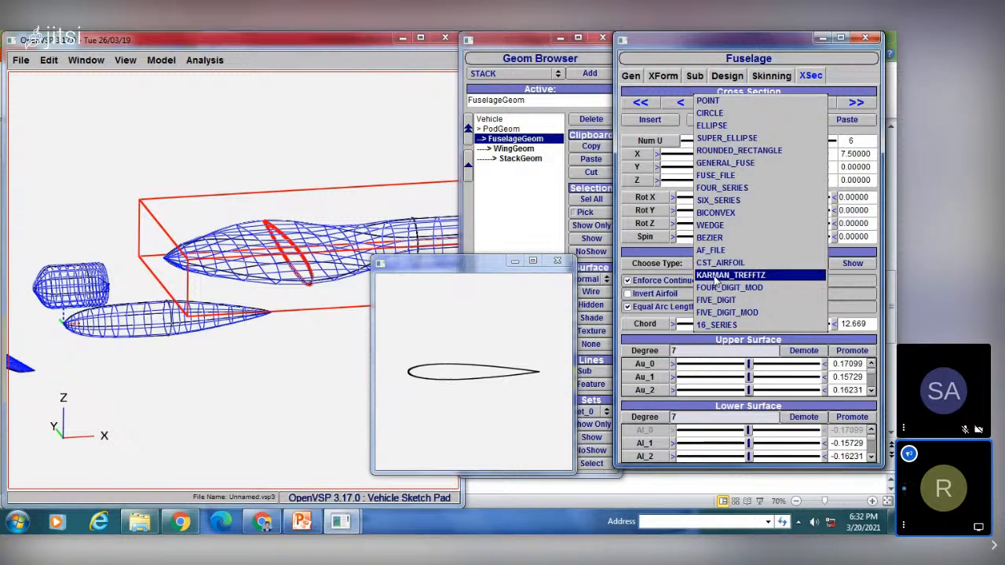
left_click(716, 276)
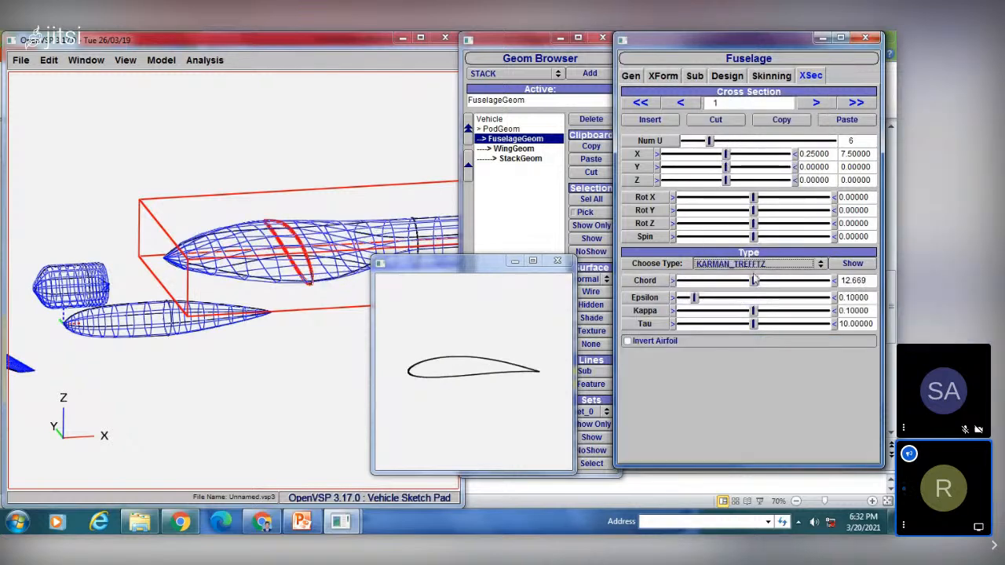
Step: Adjust the Karman-Trefftz airfoil to a chord of about 19.94, epsilon about 0.5, kappa about 0.75 and tau about 10.8
left_click(562, 325)
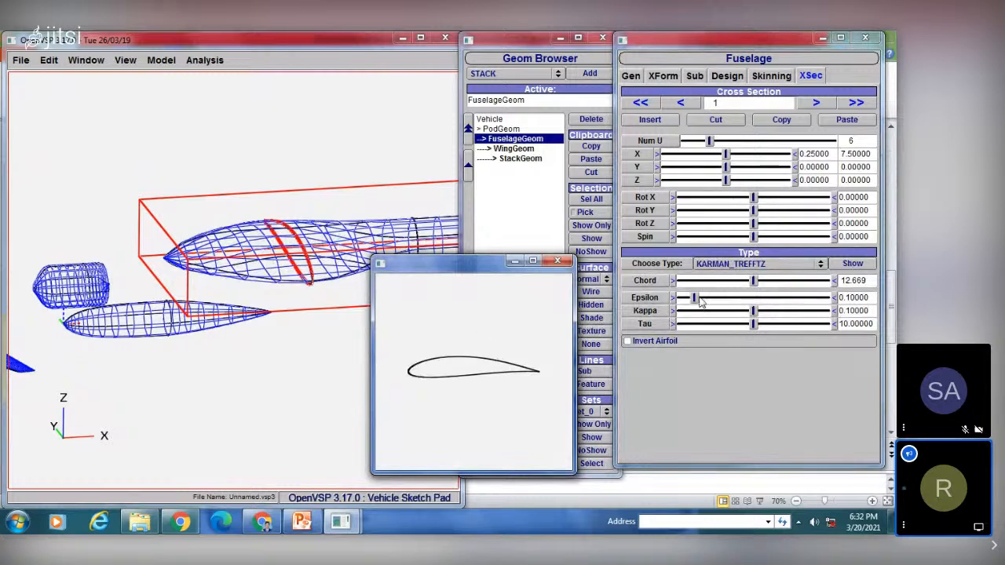
left_click_drag(695, 299, 699, 299)
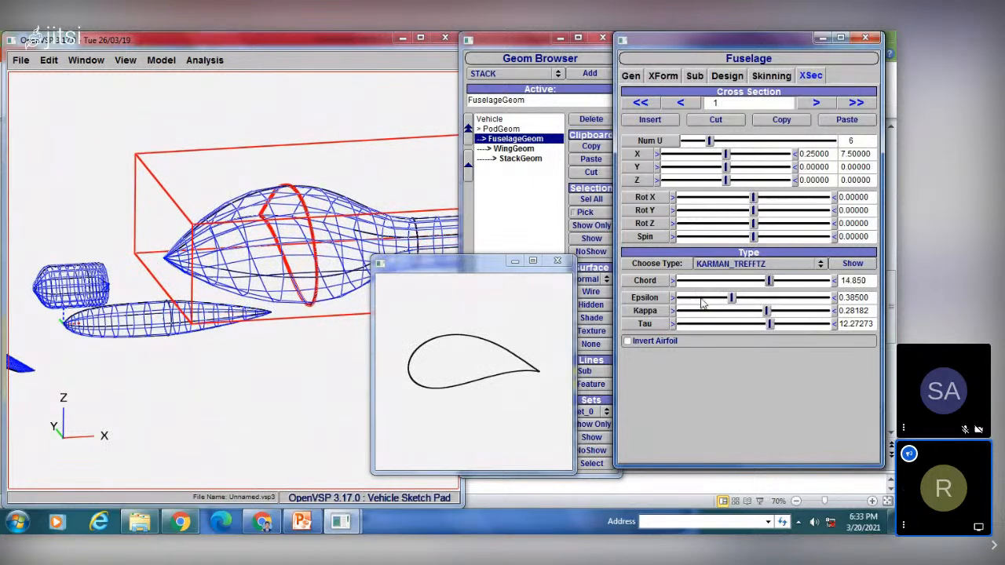
left_click(703, 299)
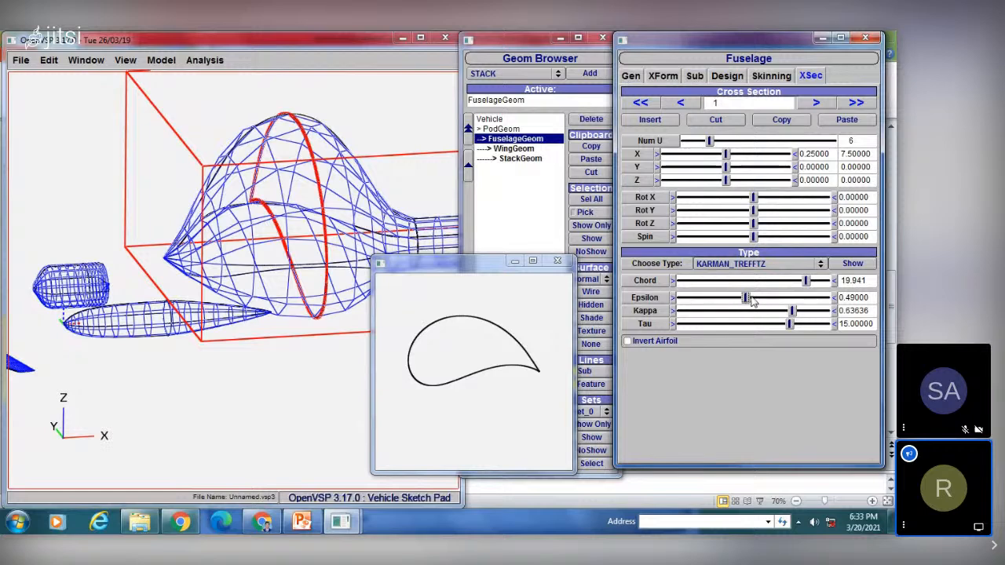
left_click_drag(745, 298, 729, 298)
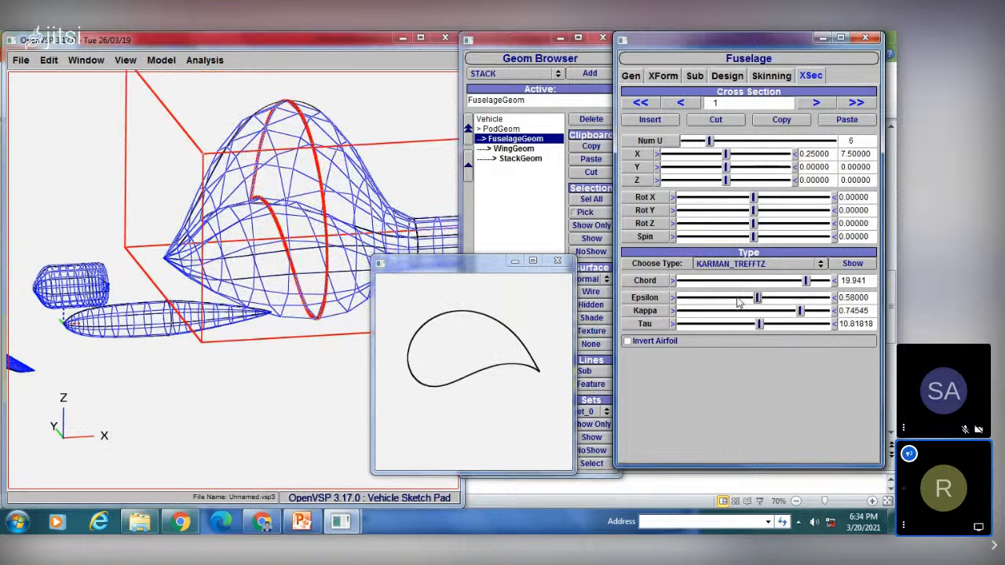
left_click_drag(738, 303, 721, 303)
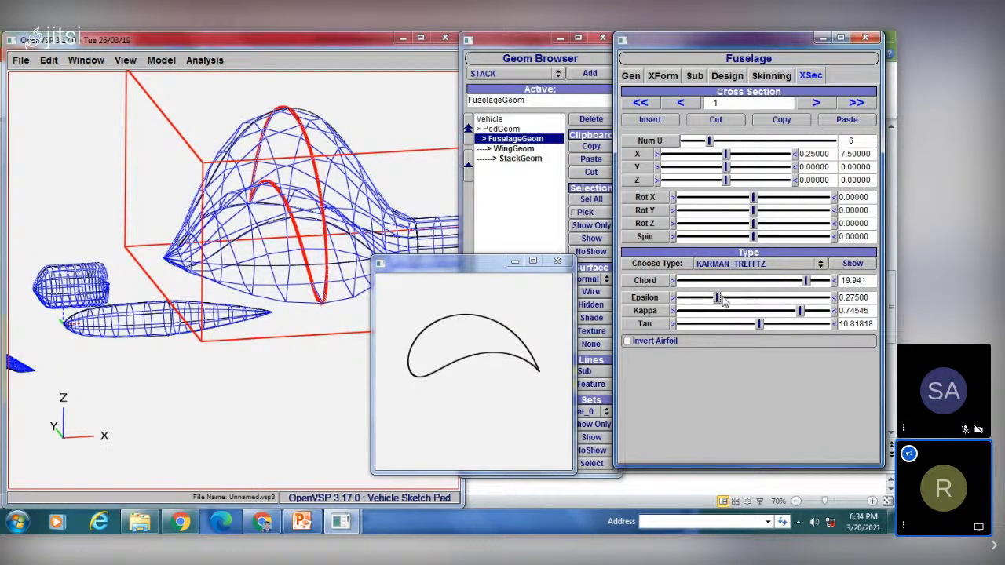
left_click(724, 303)
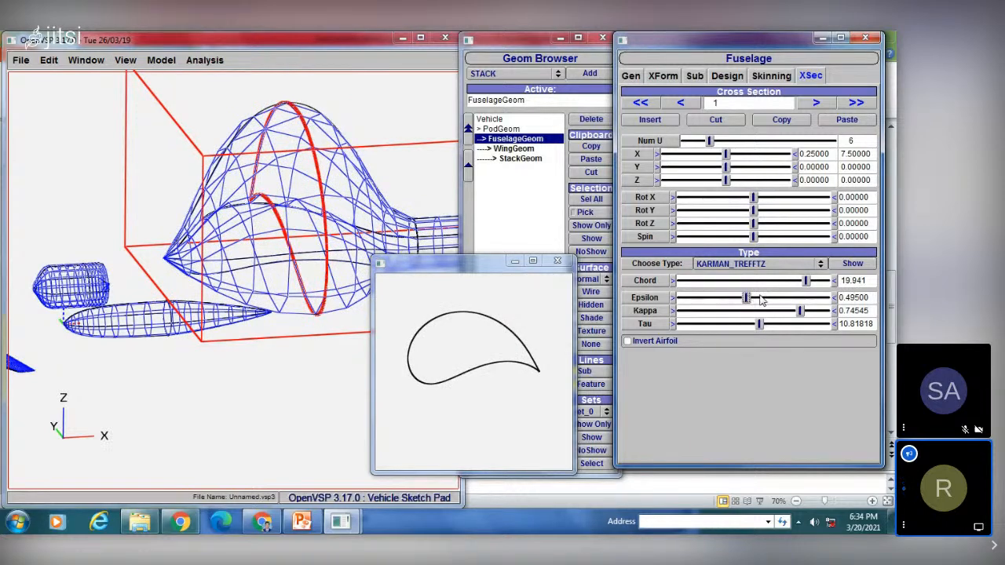
Step: Set the Karman-Trefftz airfoil's epsilon to about 0.52, and change the fuselage cross section type to AF_FILE
left_click(765, 298)
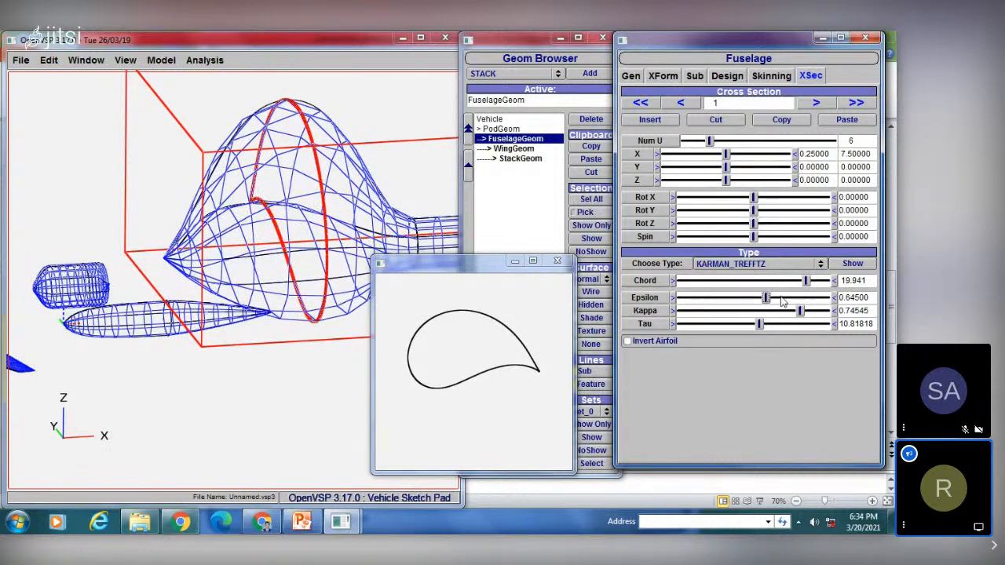
left_click(730, 292)
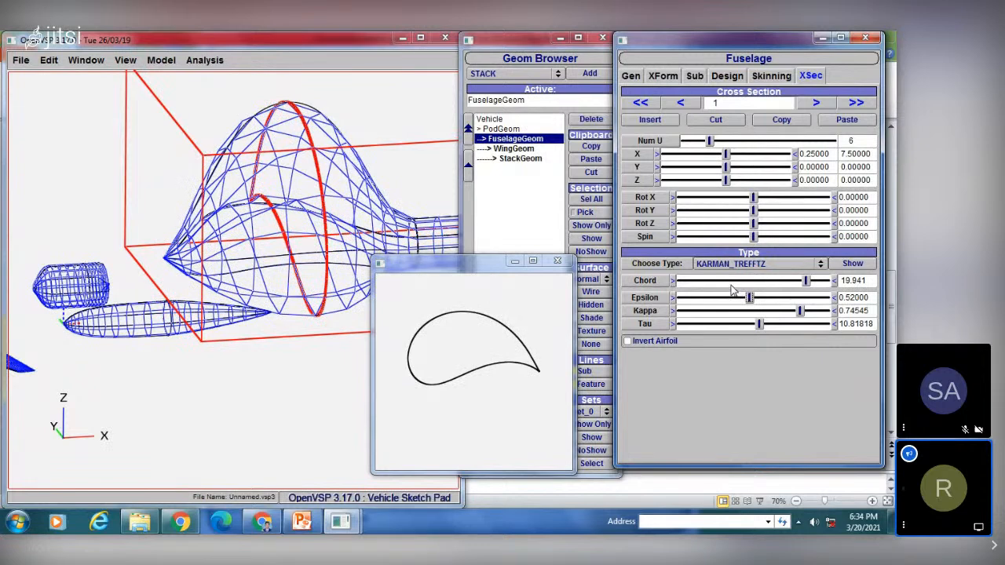
left_click(745, 265)
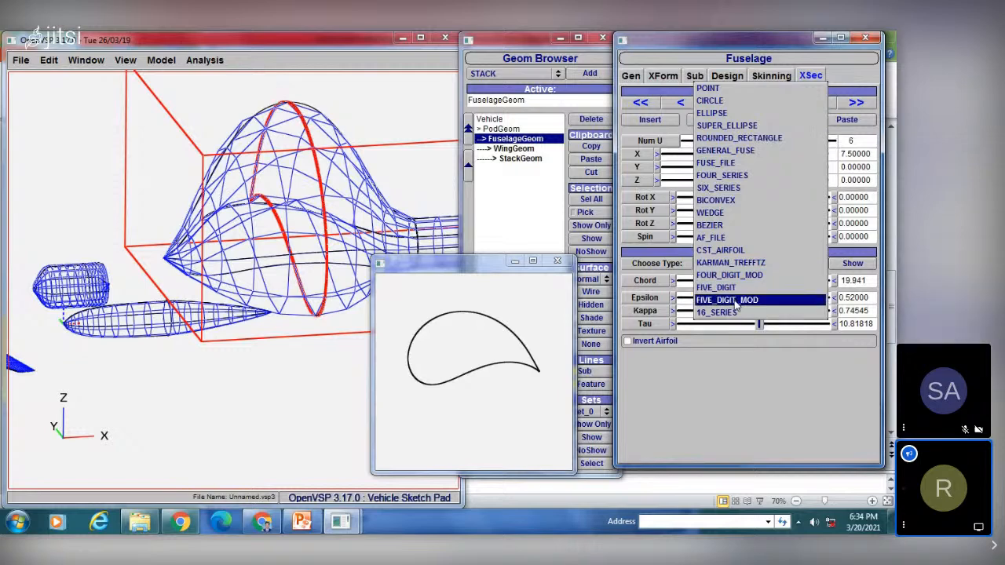
left_click(724, 240)
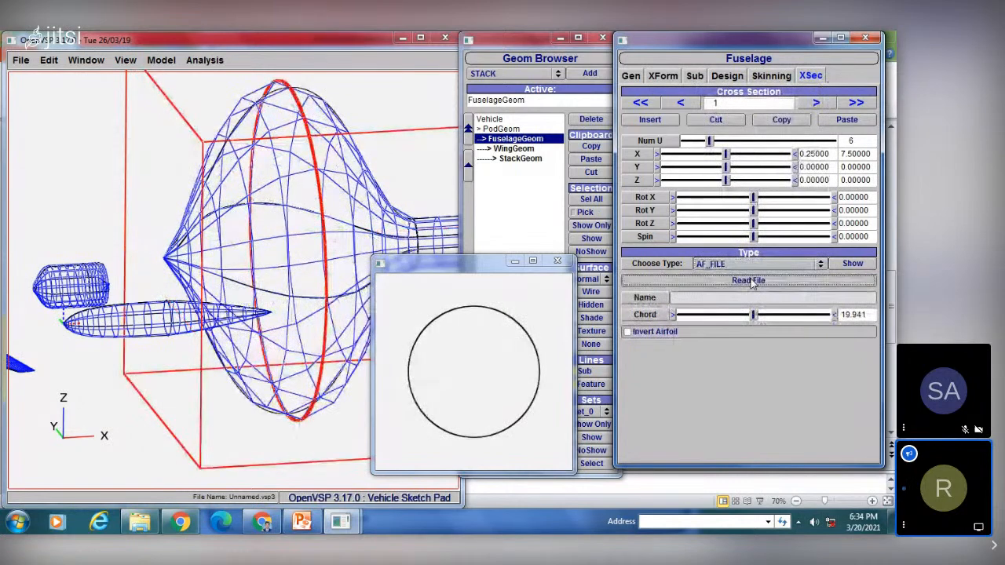
Step: View the airfoil files available for reading into the AF_FILE cross section, and close the file selection without loading one
left_click(748, 280)
left_click(238, 269)
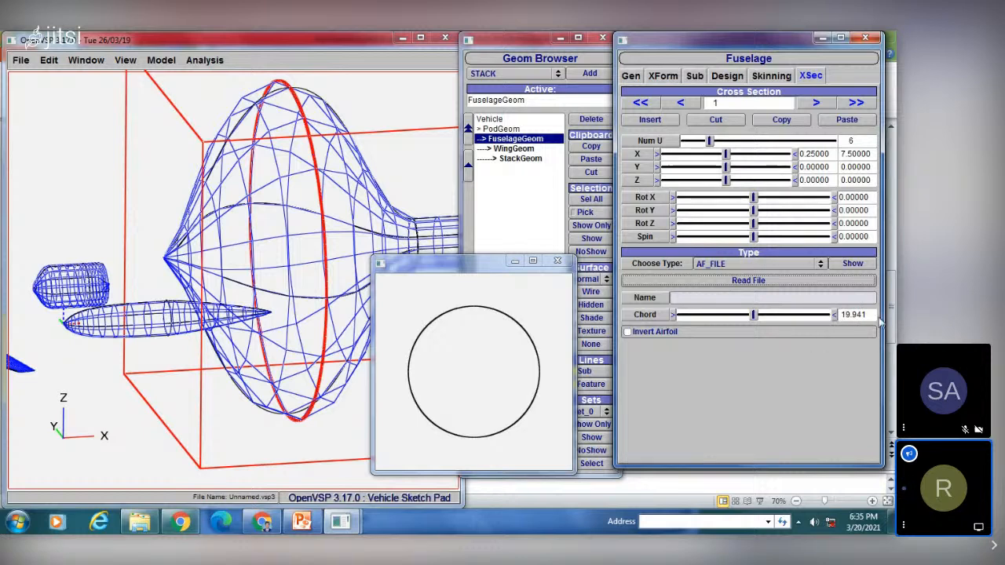
left_click(751, 285)
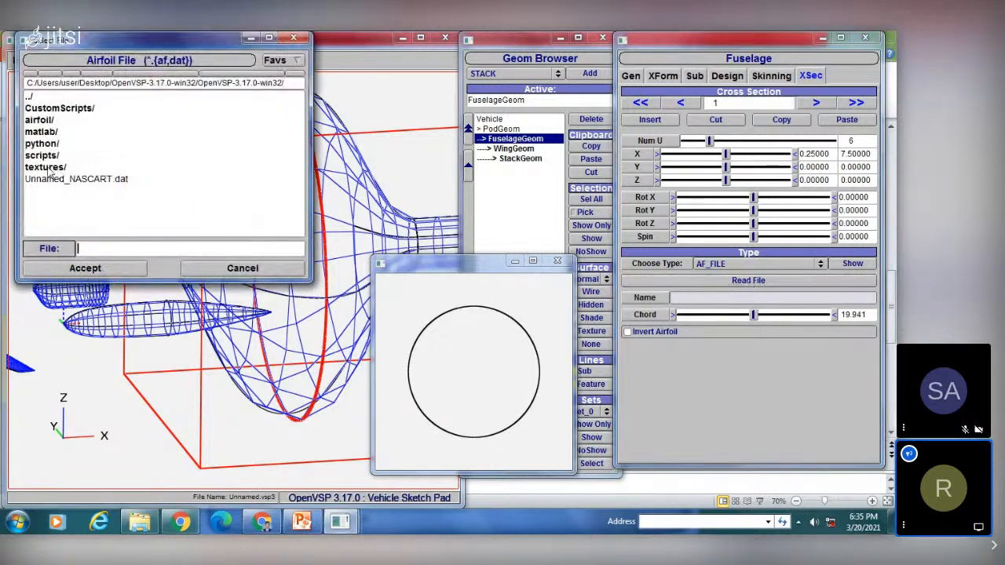
left_click(242, 269)
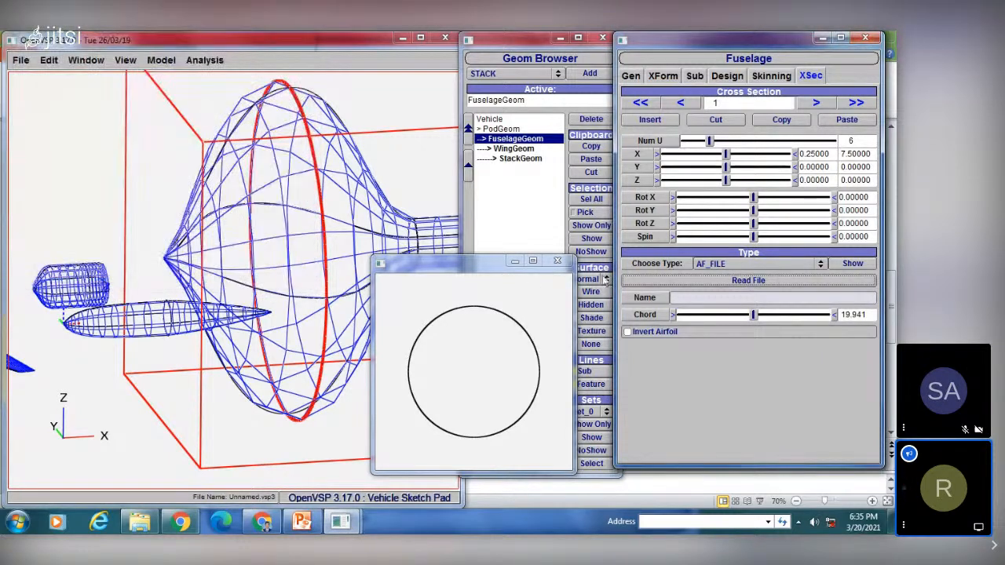
left_click(704, 281)
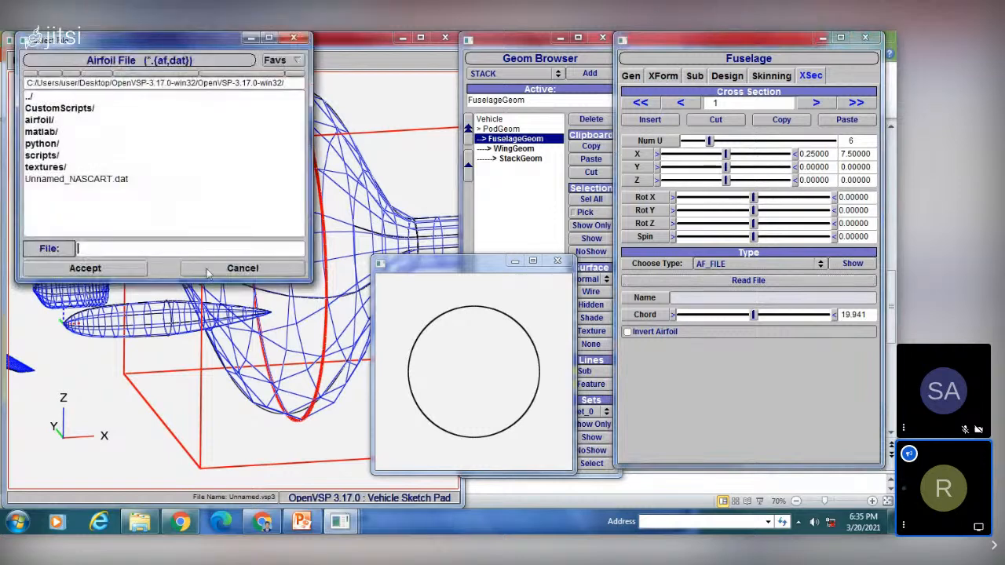
left_click(220, 268)
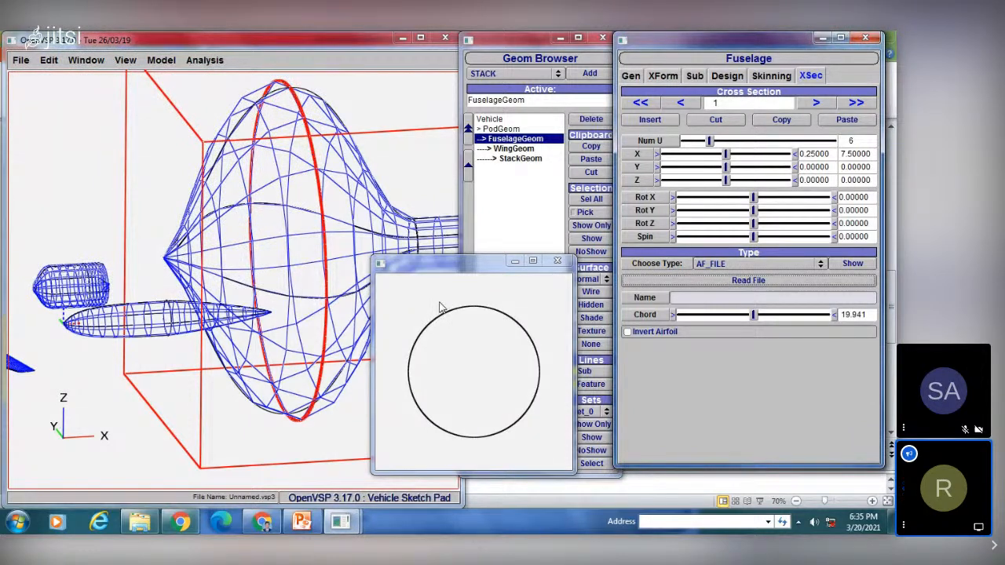
Step: Change the cross section type to WEDGE and adjust its chord to about 15.58, T/C to about 0.62 and thickness location to about 0.55
left_click(728, 266)
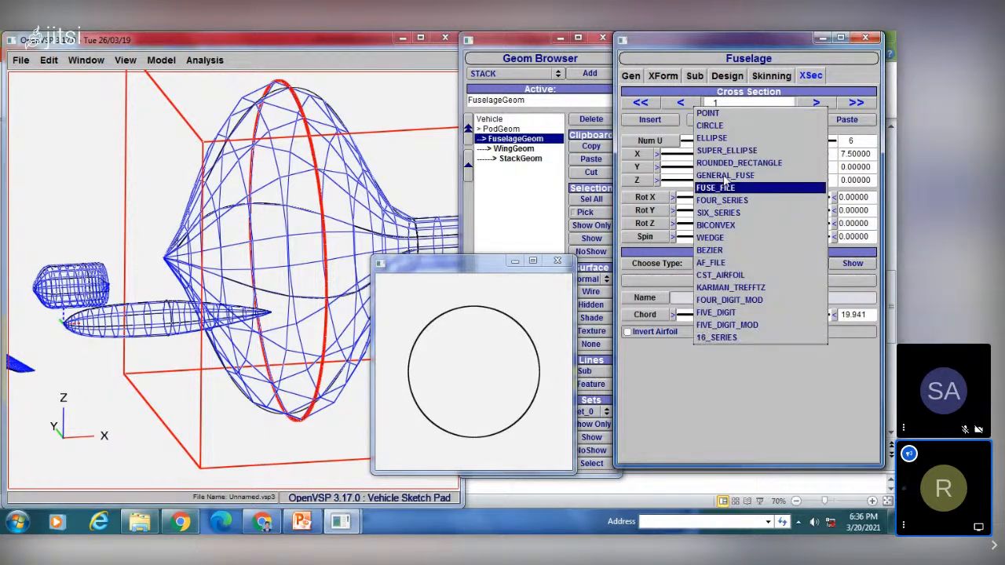
left_click(722, 263)
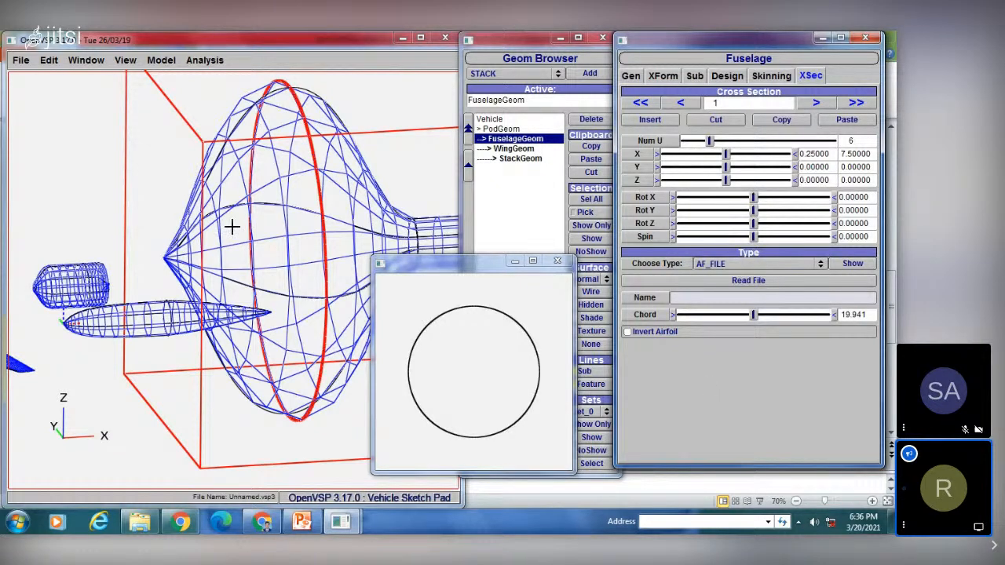
left_click(731, 267)
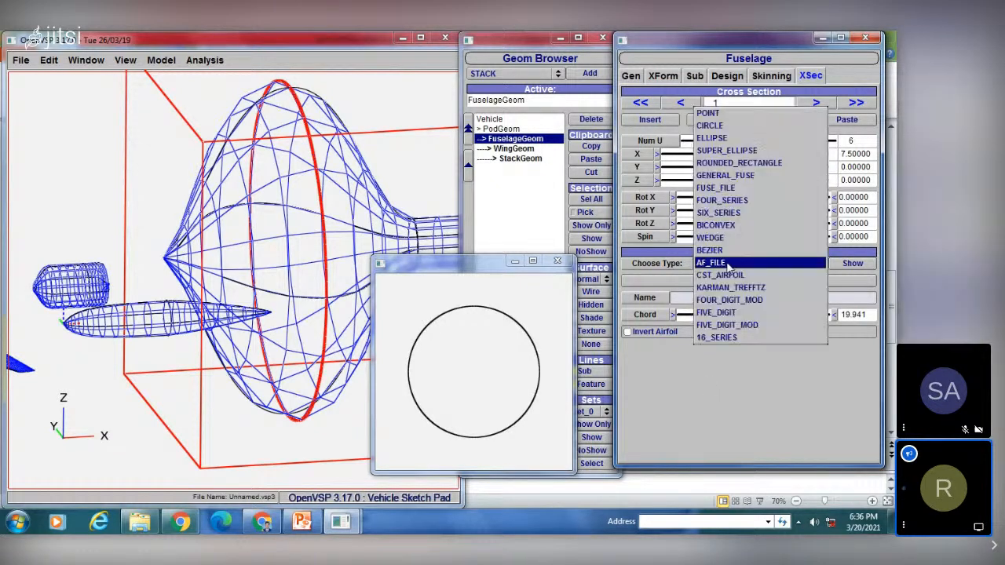
left_click(728, 239)
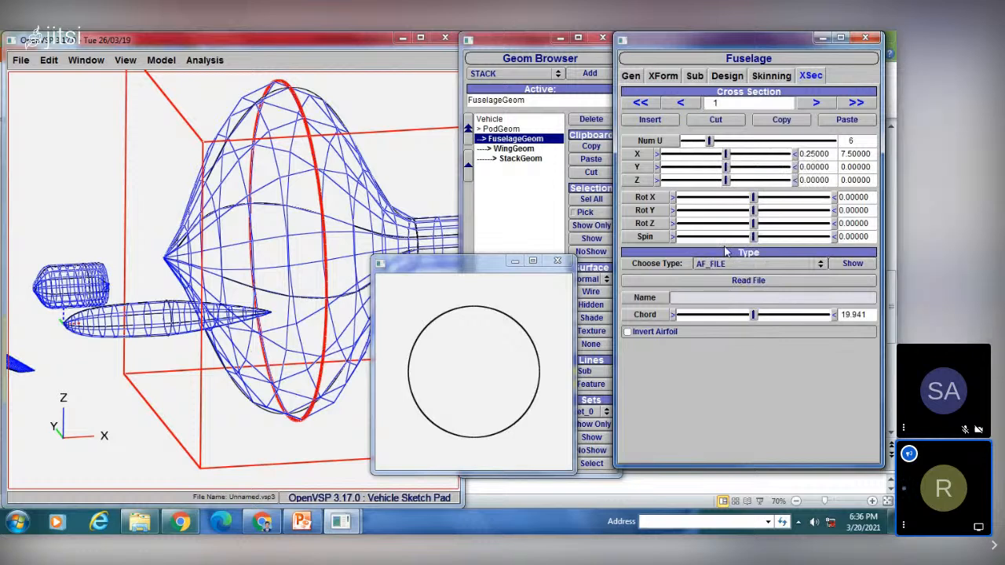
mouse_move(753, 310)
left_mouse_down()
mouse_move(767, 292)
mouse_move(688, 281)
left_mouse_up()
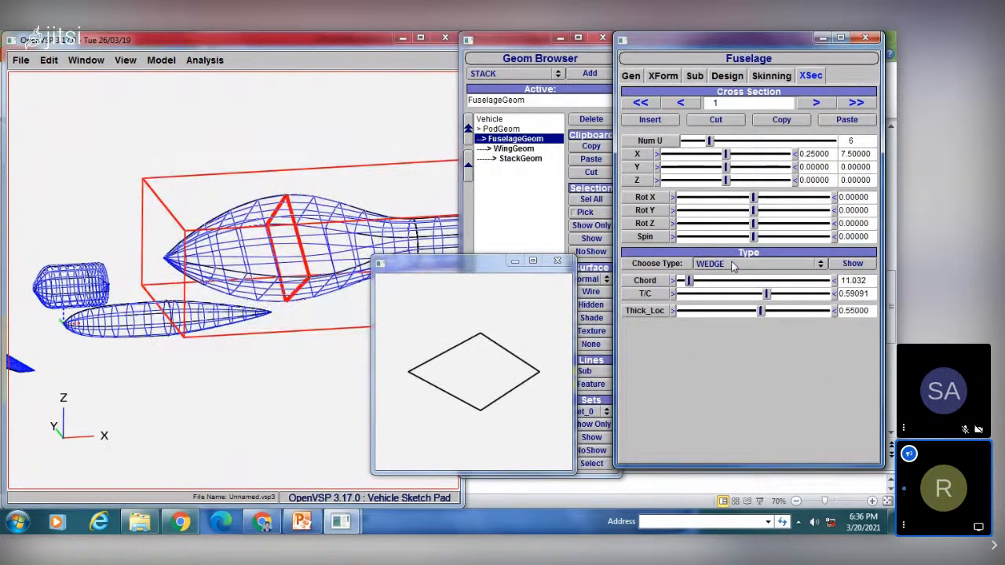
left_click(755, 264)
left_click(710, 263)
left_click_drag(689, 281, 772, 292)
left_click(726, 263)
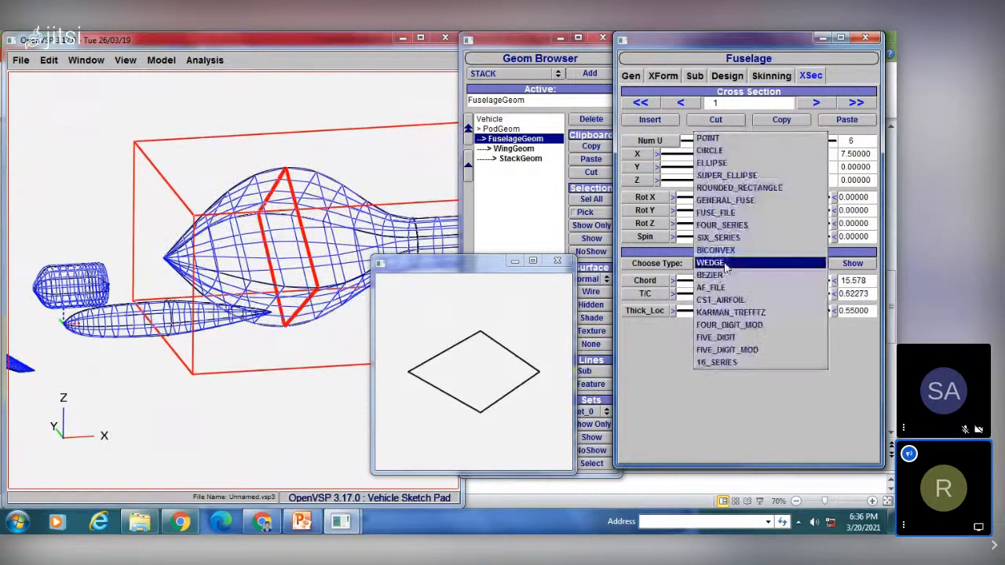
left_click(725, 276)
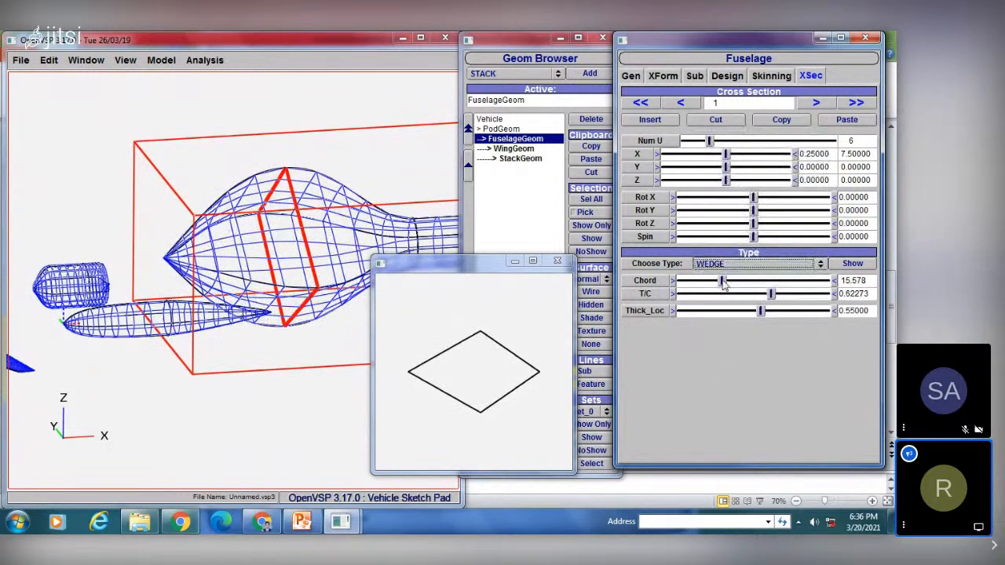
Step: Change the fuselage cross section type to SUPER_ELLIPSE and inspect the resulting body from other angles
left_click(721, 264)
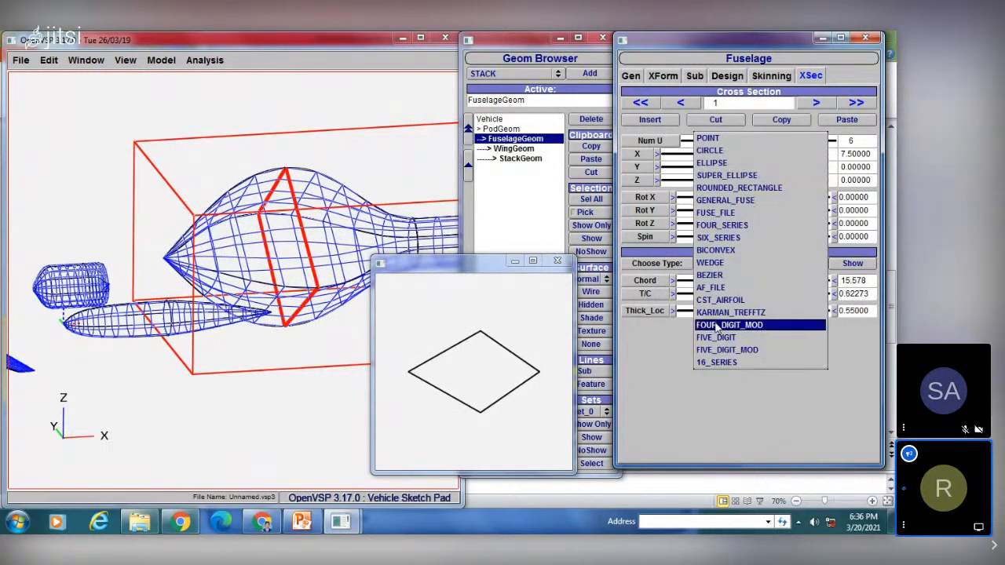
left_click(724, 175)
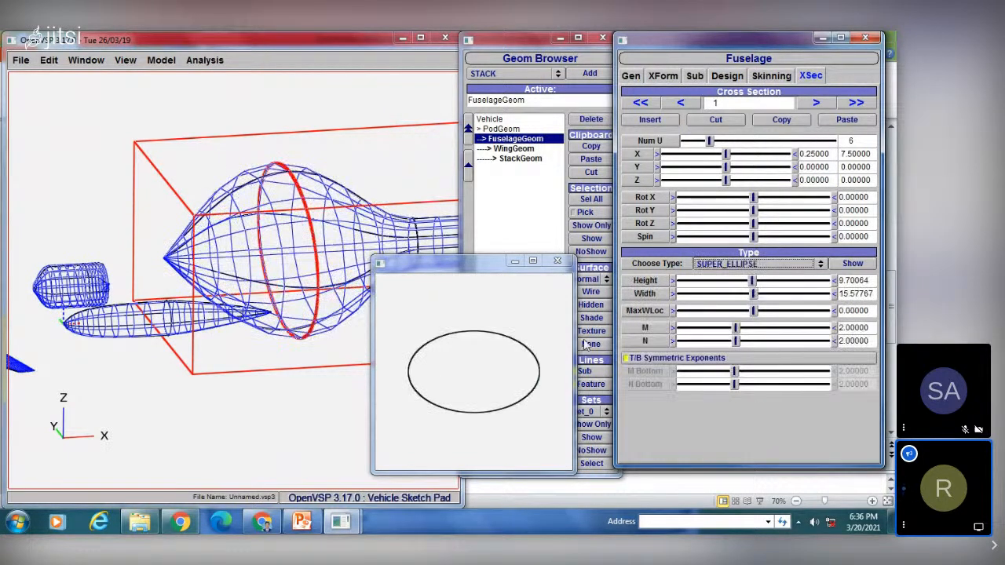
left_click_drag(230, 263, 272, 388)
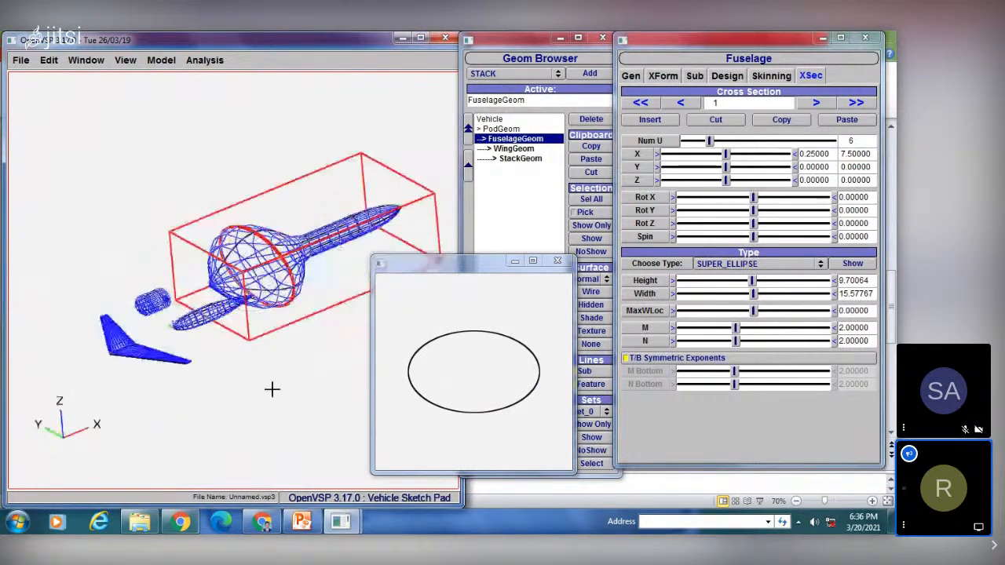
left_click_drag(197, 283, 158, 266)
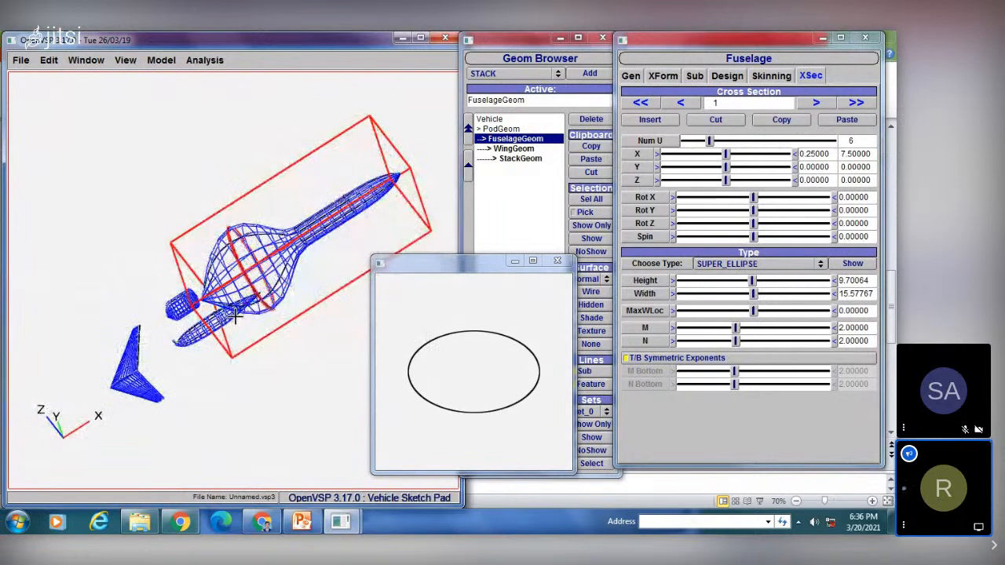
Step: Switch to PowerPoint, start the slide show from the first slide and advance to the second slide
left_click(302, 522)
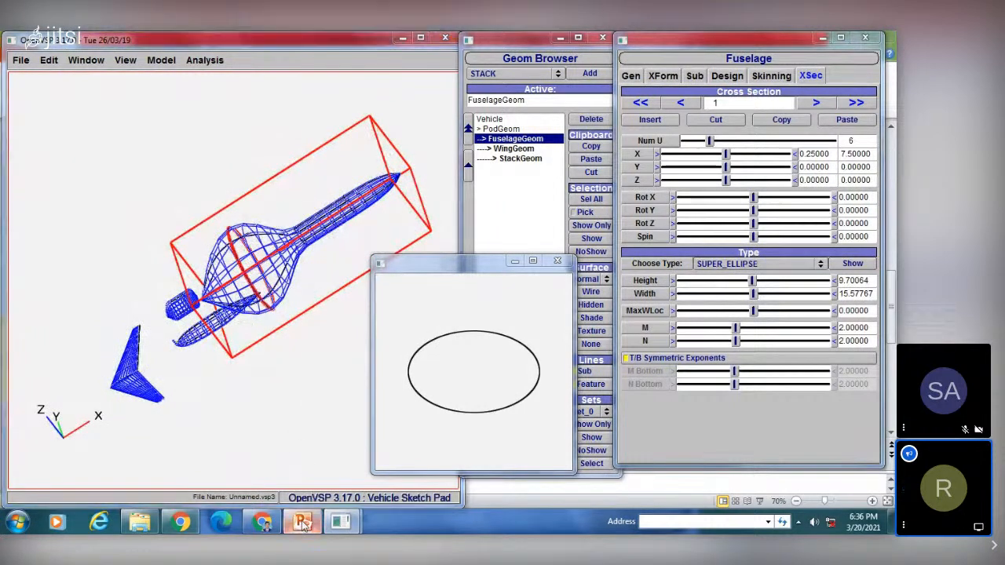
key("Home")
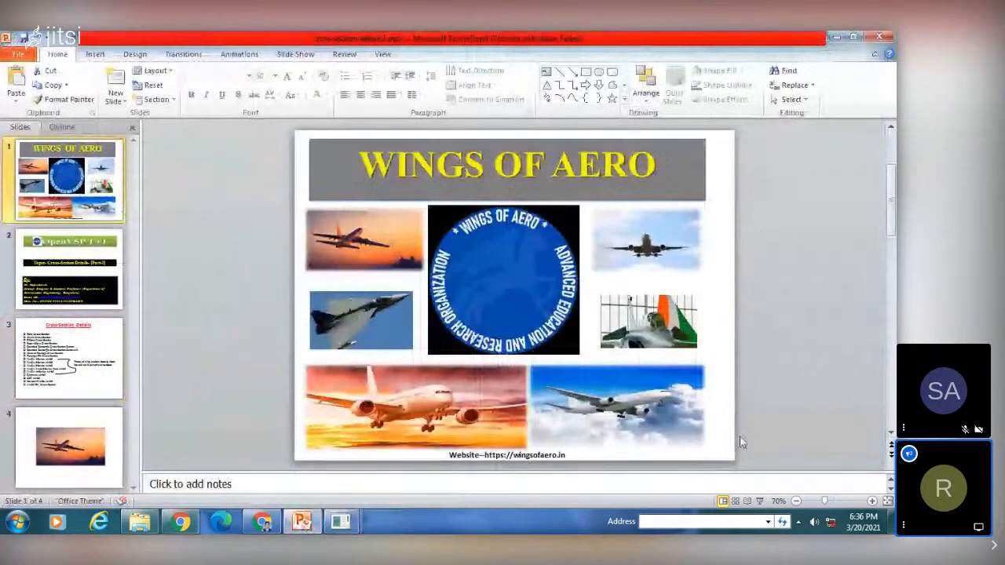
left_click(758, 502)
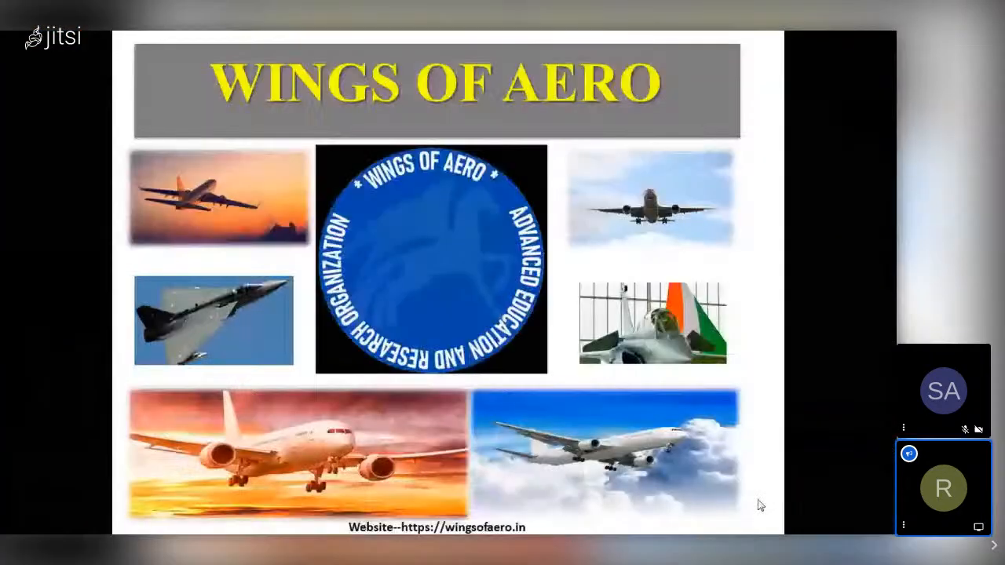
key("Right")
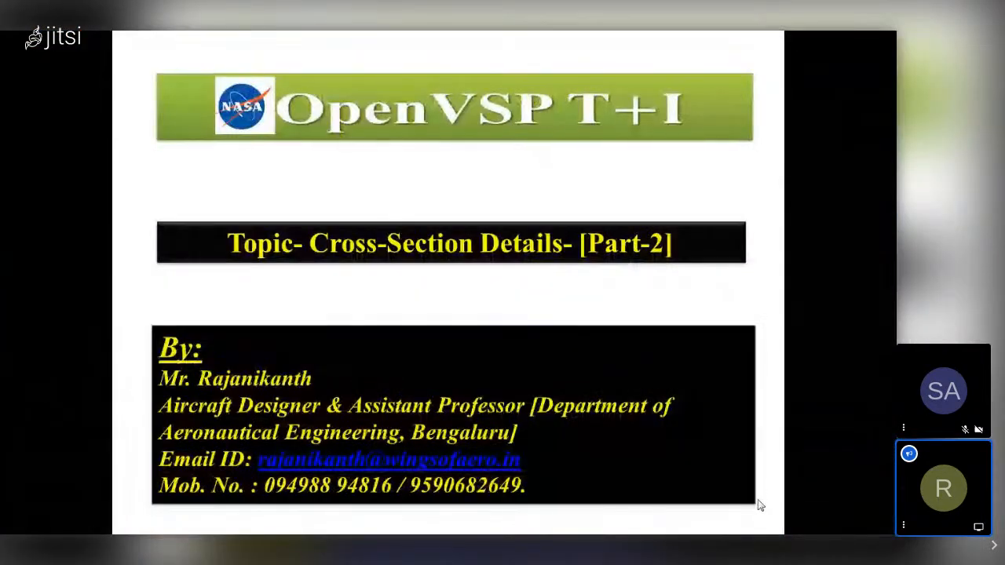